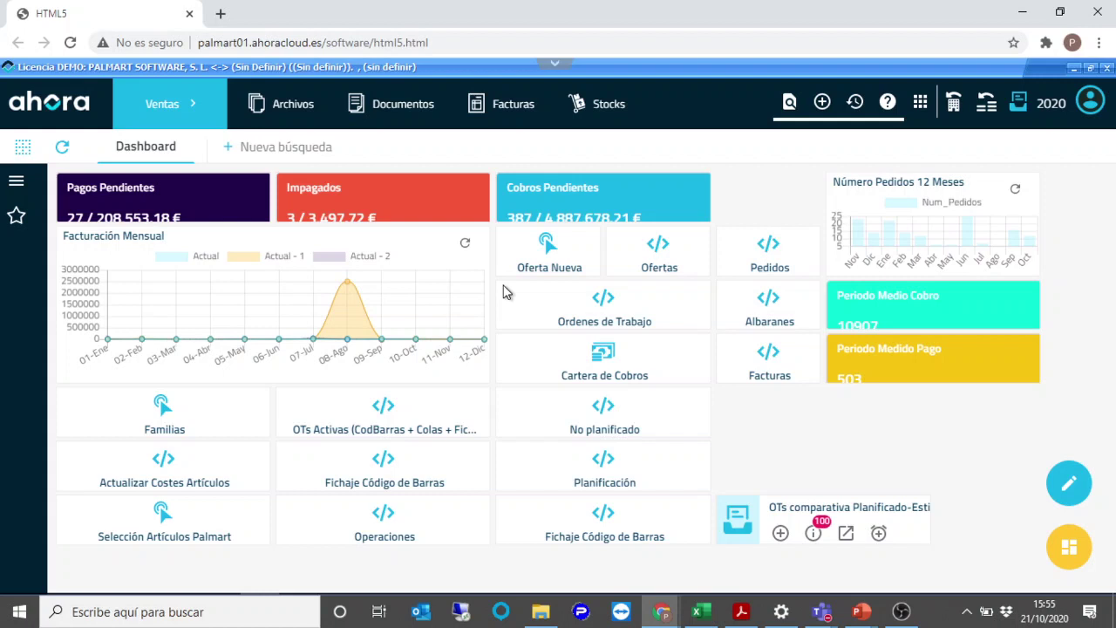
- Open the Tipos de Trabajo list from the Procesos Cálculo folder under Palmart ERP 8.0 in the favourites
click(18, 219)
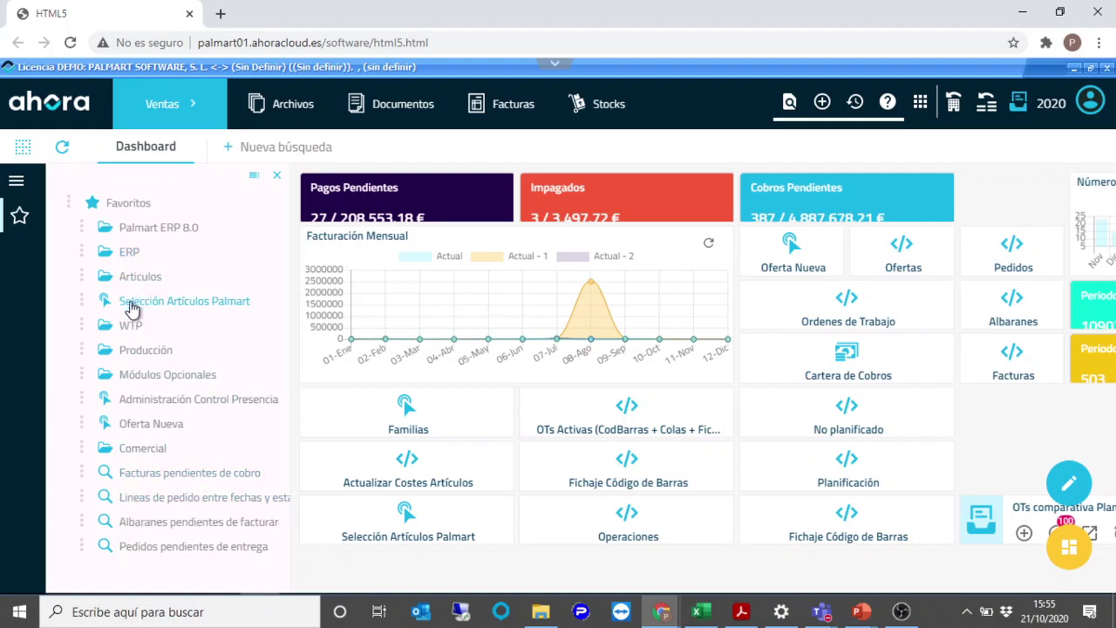
click(146, 230)
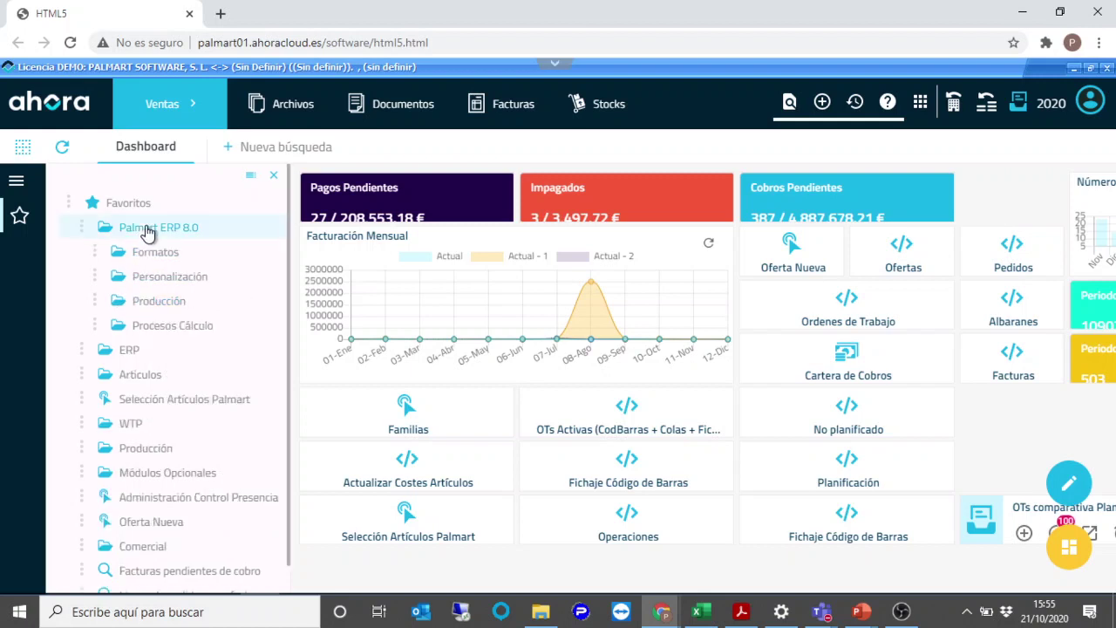
click(162, 302)
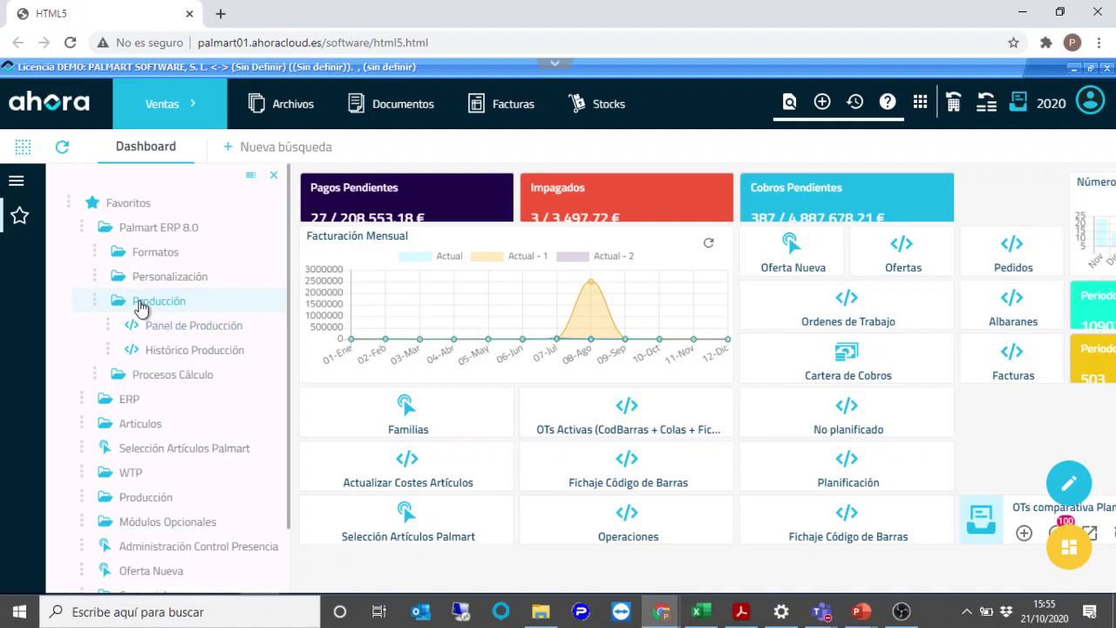
click(144, 300)
click(171, 330)
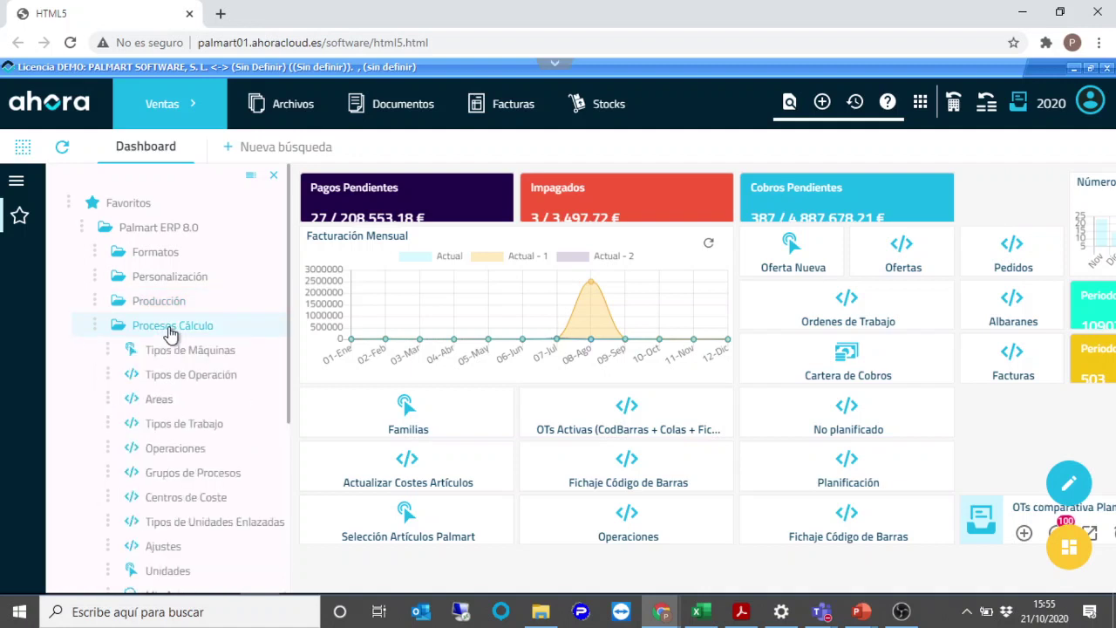
click(193, 431)
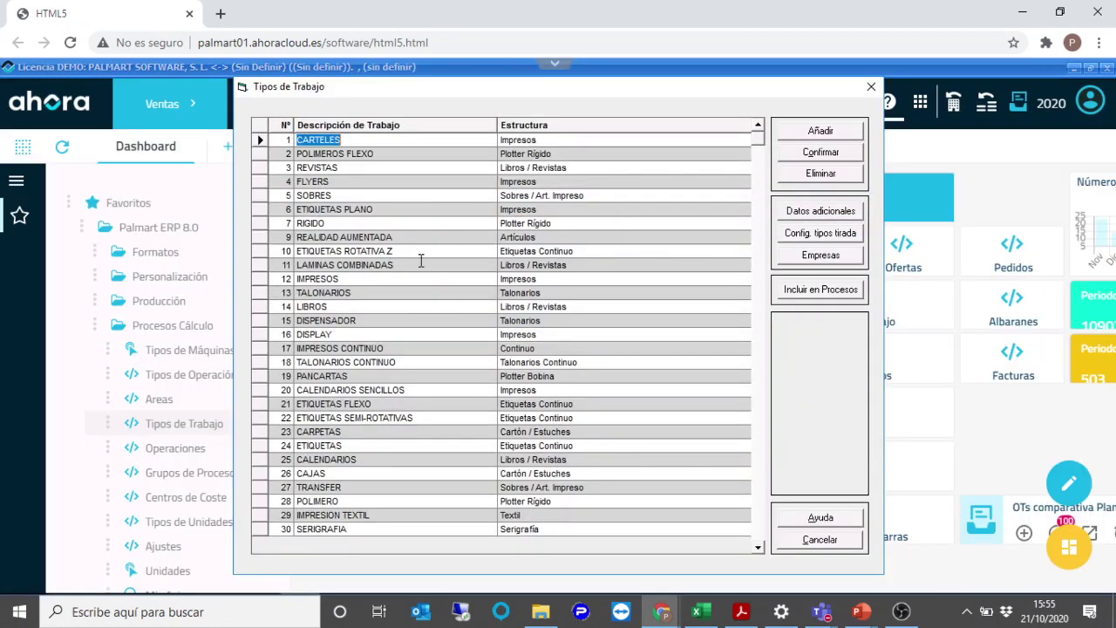
- Open the additional data of the ETIQUETAS ROTATIVA Z job type and show the ERP session full screen
click(388, 251)
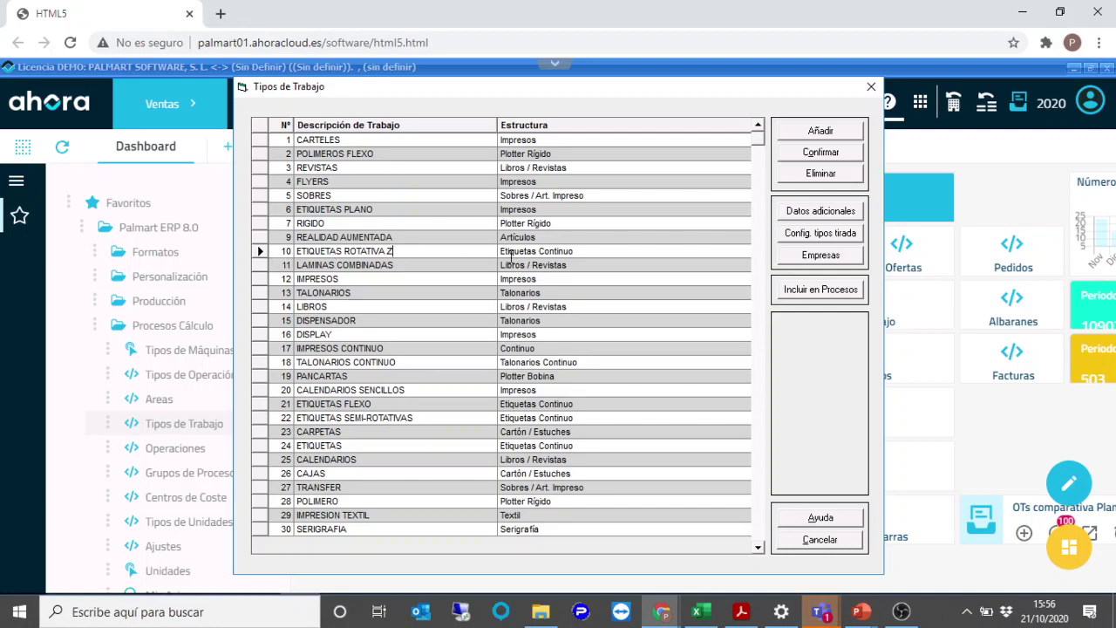
click(590, 255)
click(819, 214)
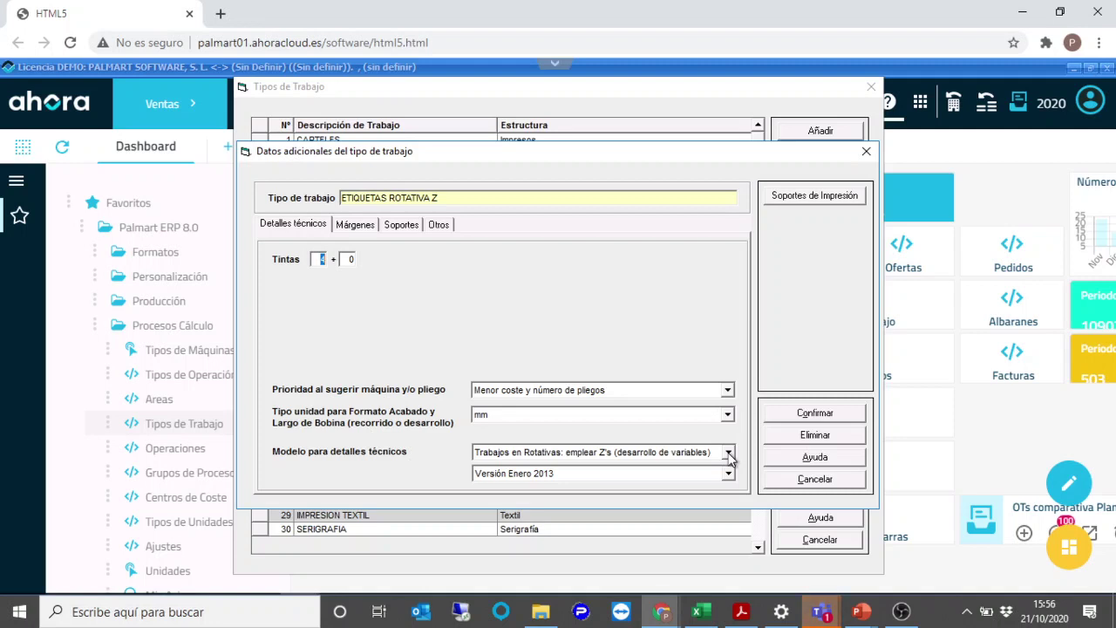
mouse_move(558, 68)
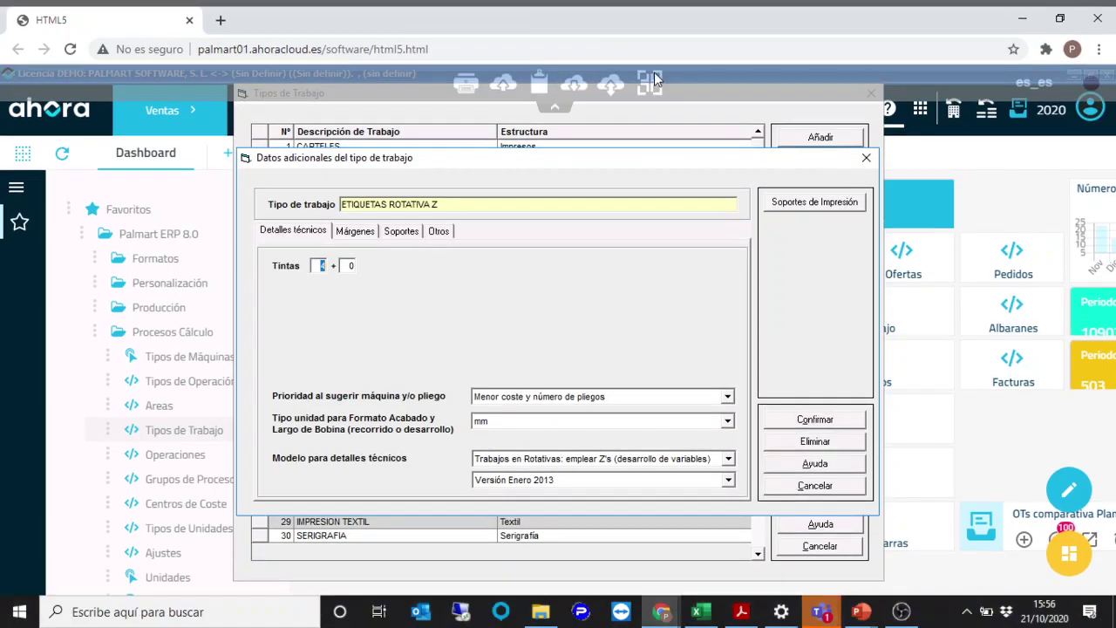
click(652, 82)
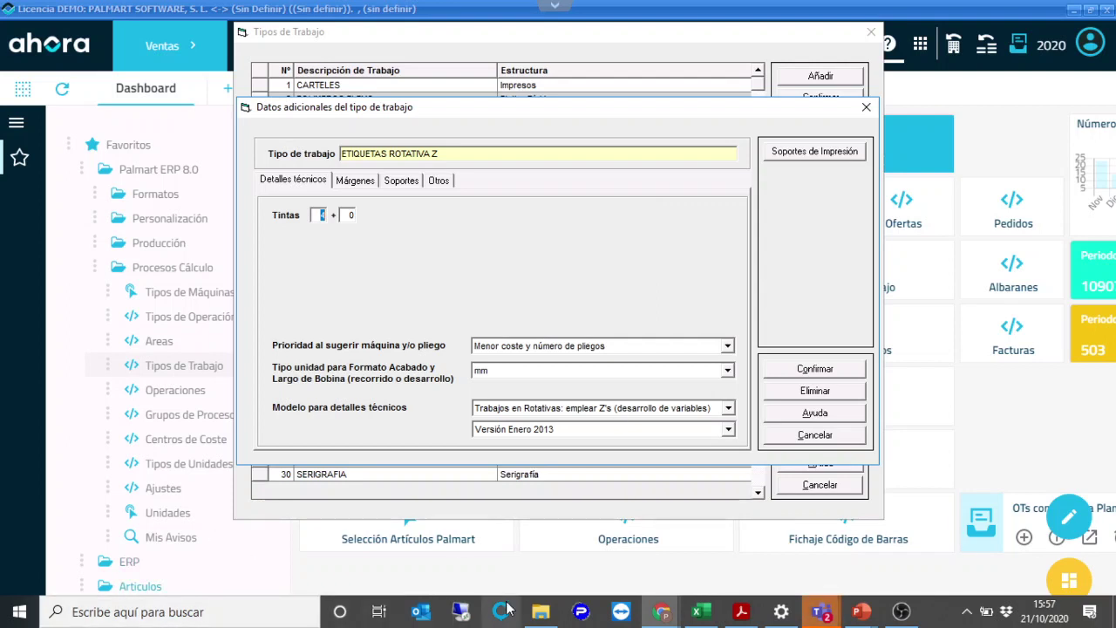
- Switch to Windows Settings and show the available Wi-Fi networks
click(783, 617)
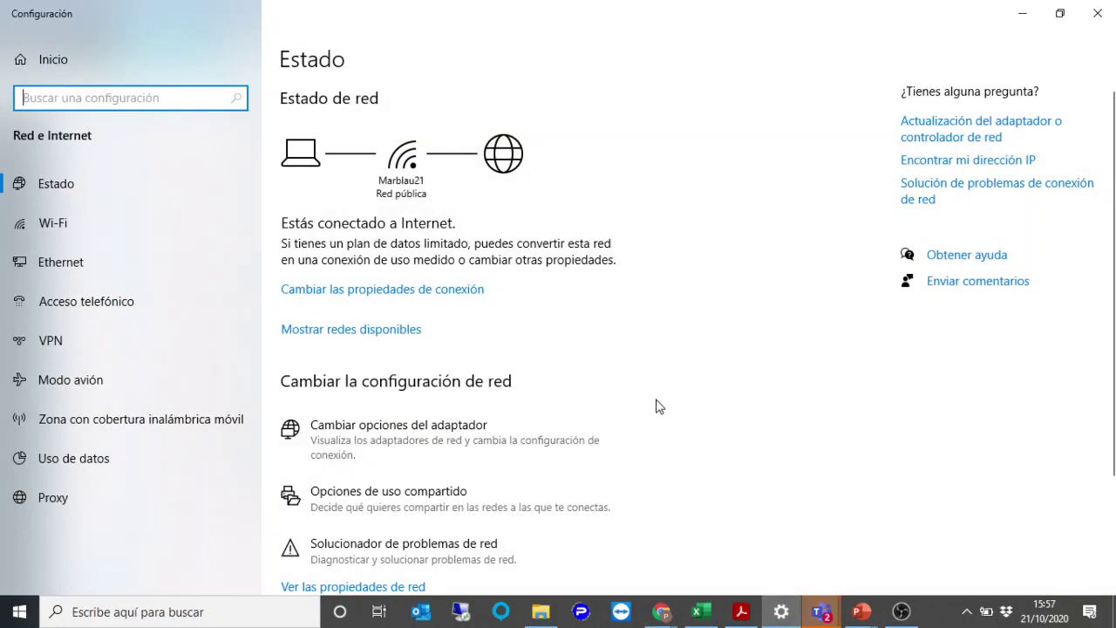
click(63, 229)
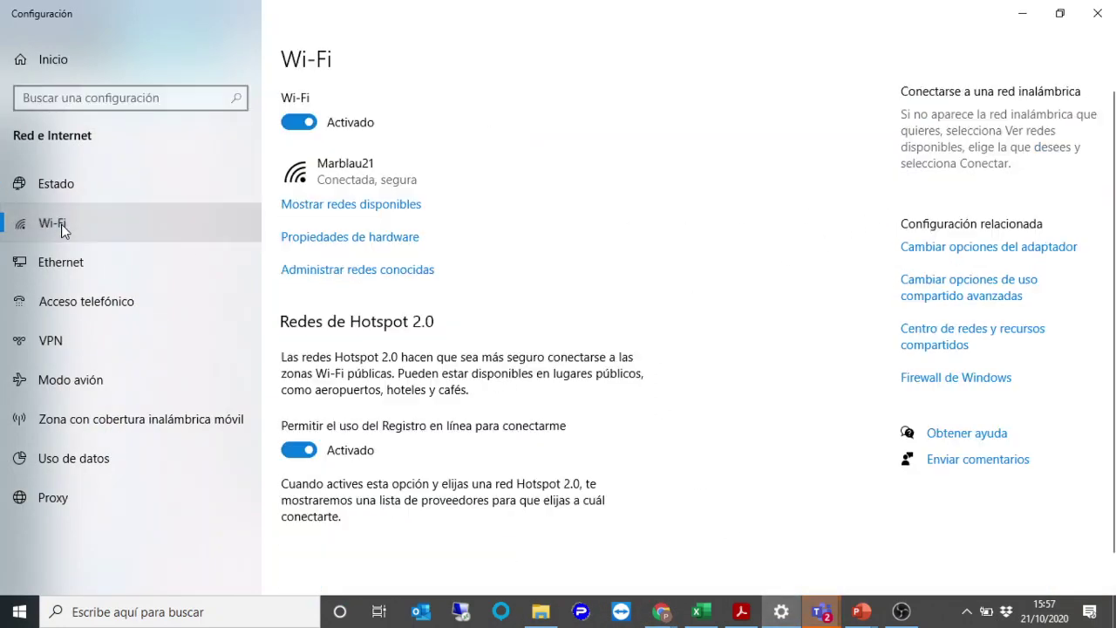
click(374, 206)
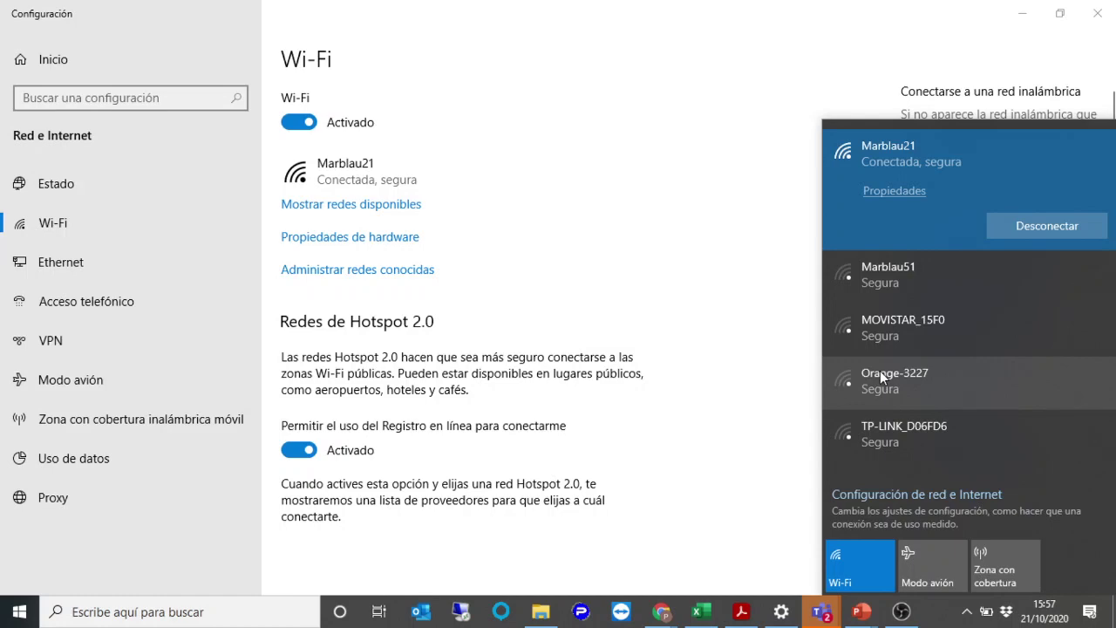
- Switch to the Teams group chat window to check it and minimise it again
click(826, 614)
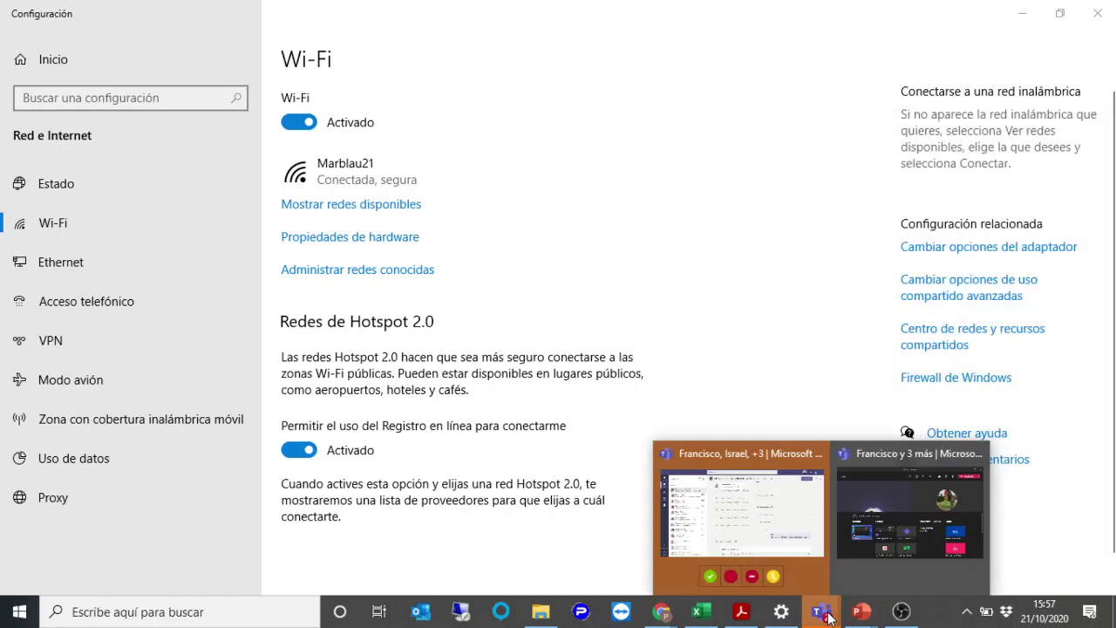
click(776, 526)
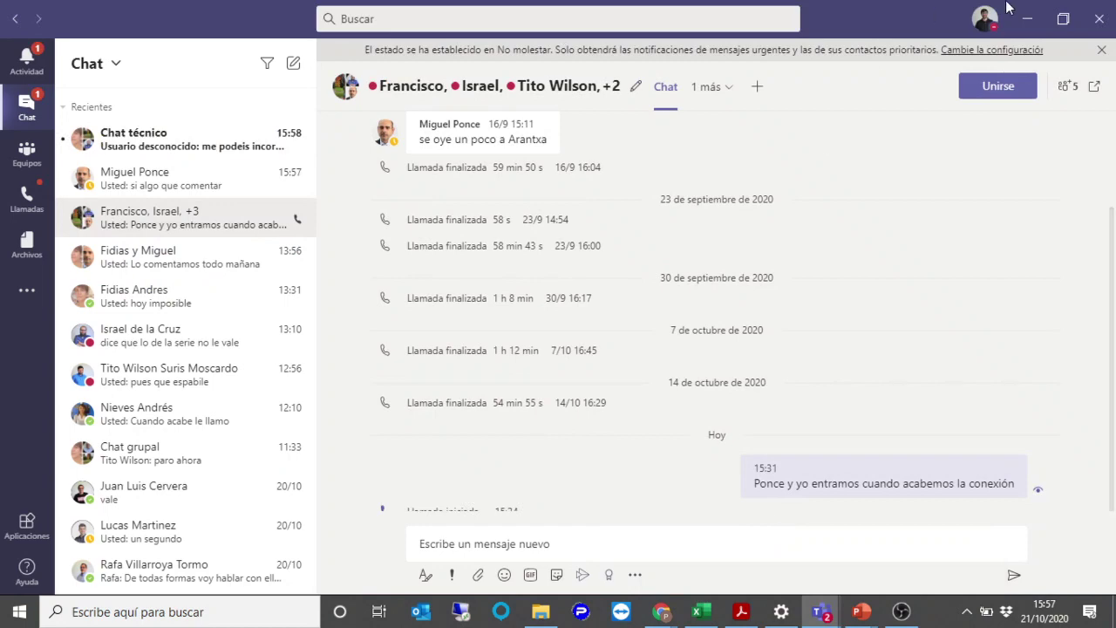
click(1026, 18)
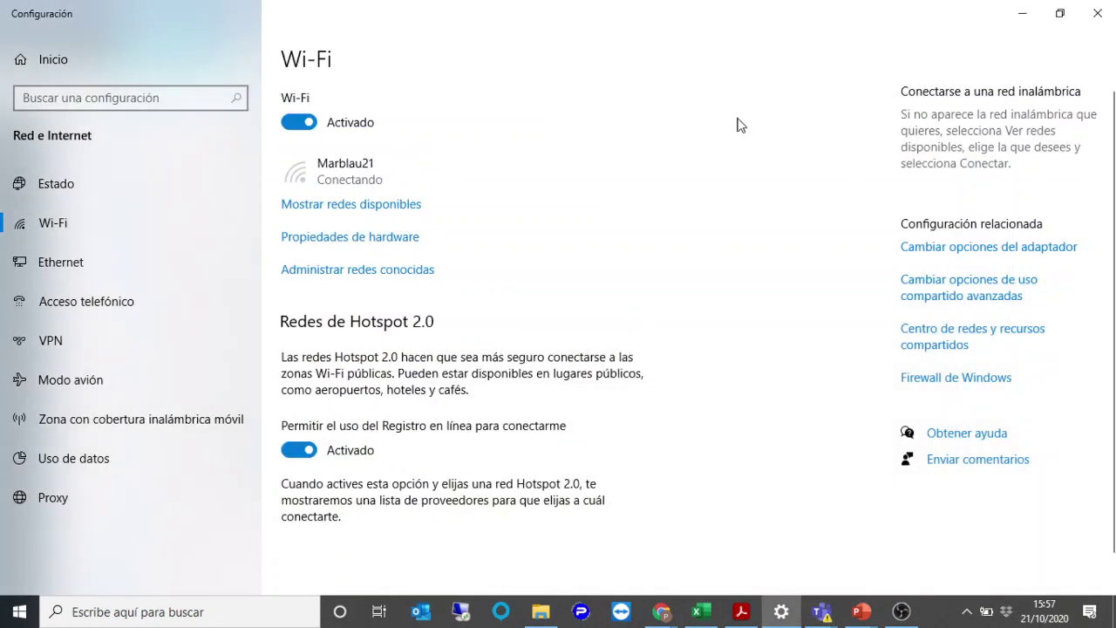
- Connect the computer to the Redmi Wi-Fi network and minimise Windows Settings
click(392, 208)
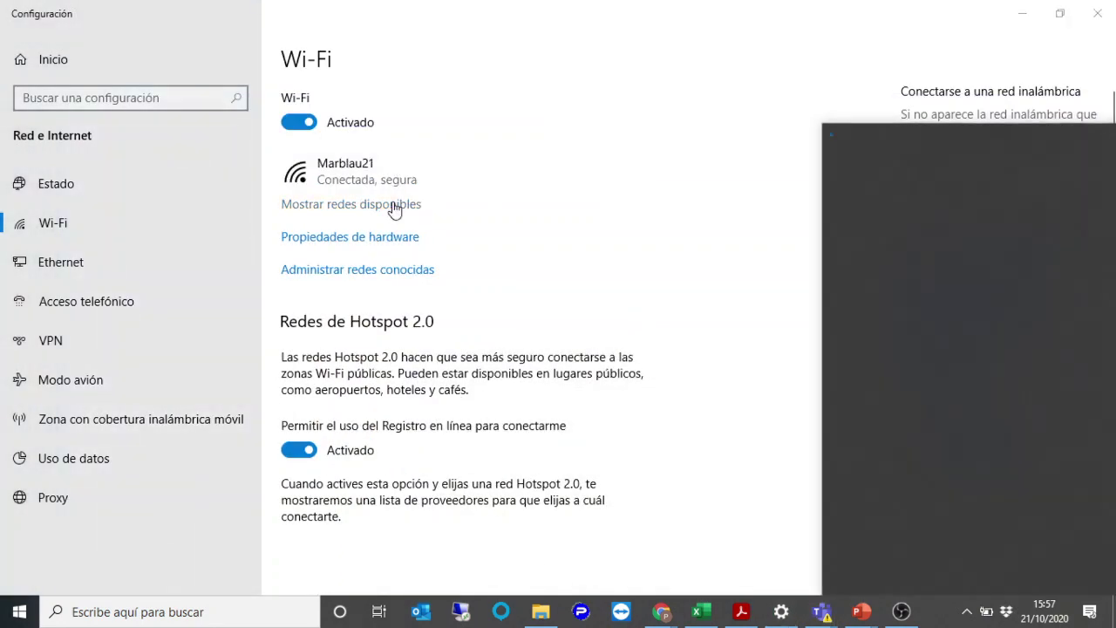
click(876, 281)
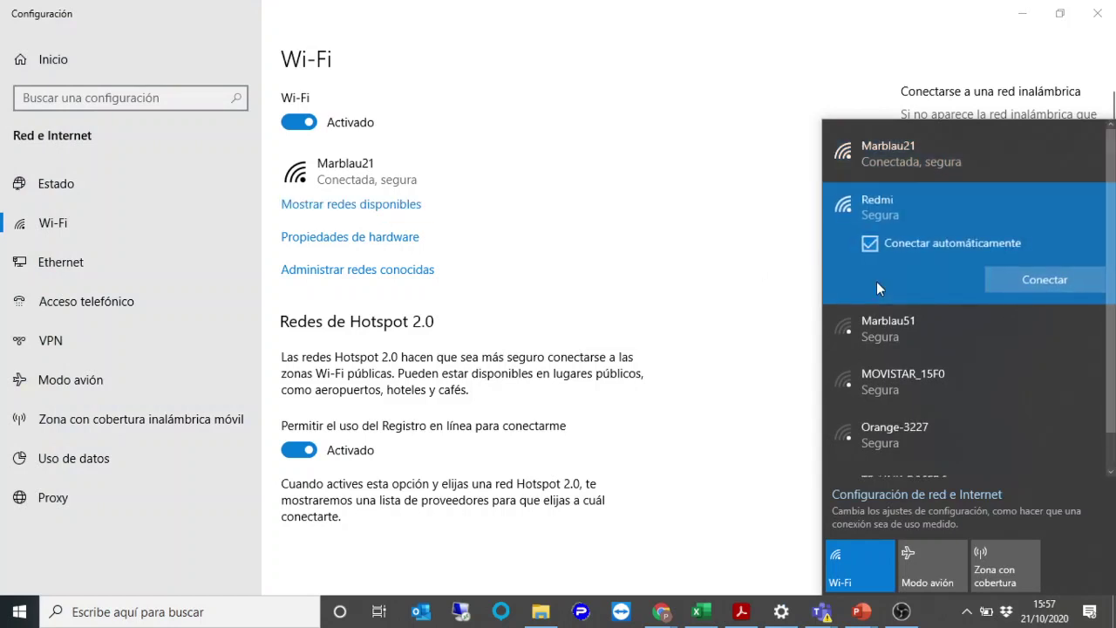
click(1029, 277)
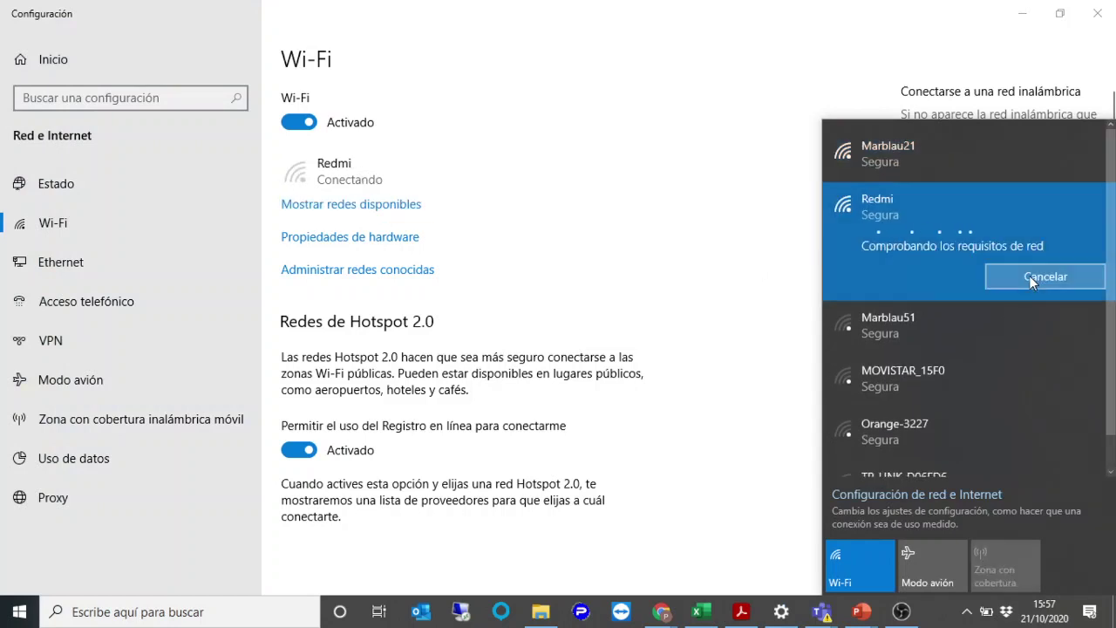
click(1022, 20)
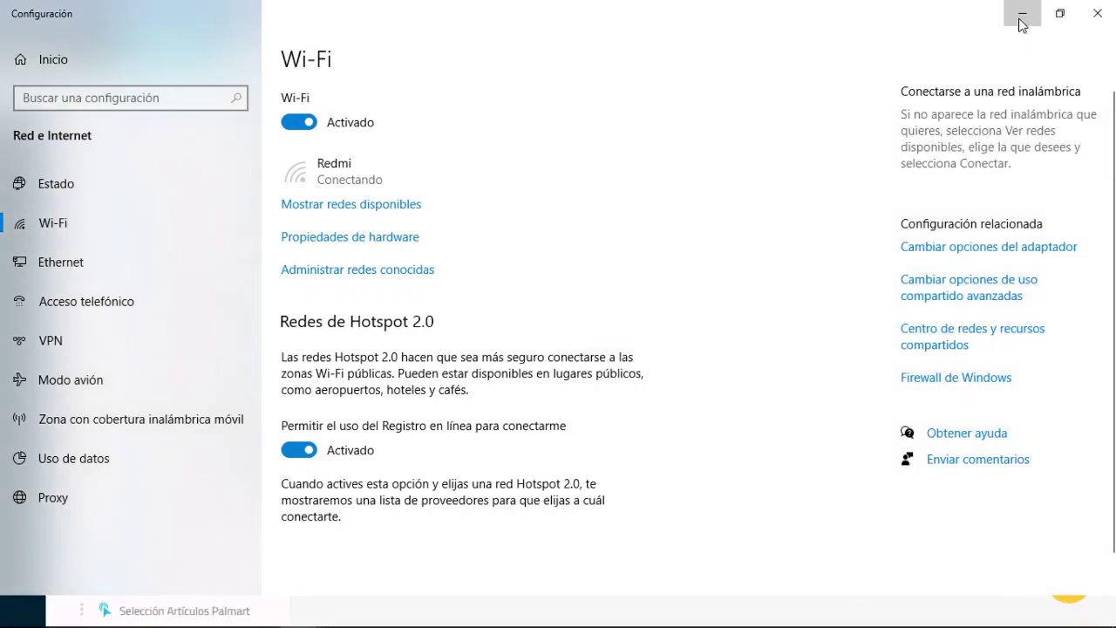
click(1021, 15)
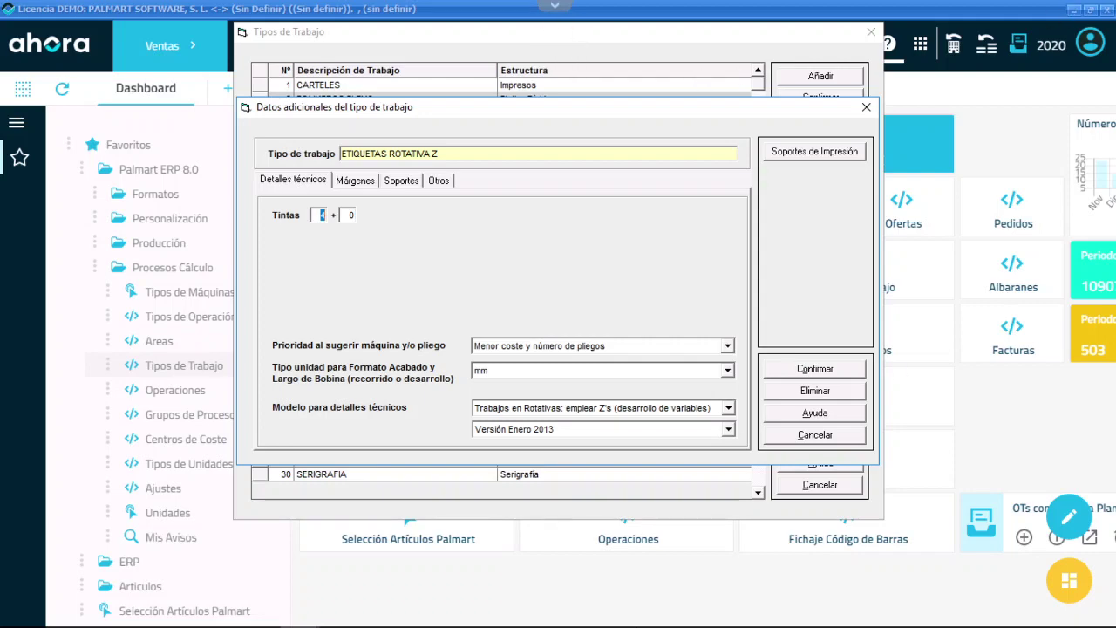
- Take the ERP session out of full screen and minimise the browser window
mouse_move(556, 2)
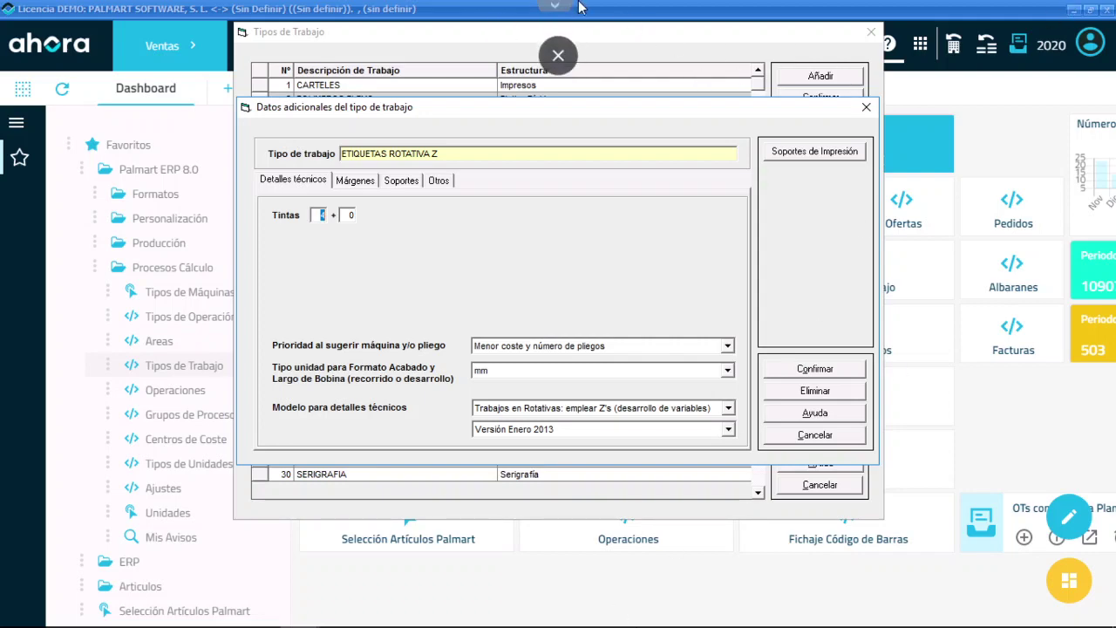
click(558, 55)
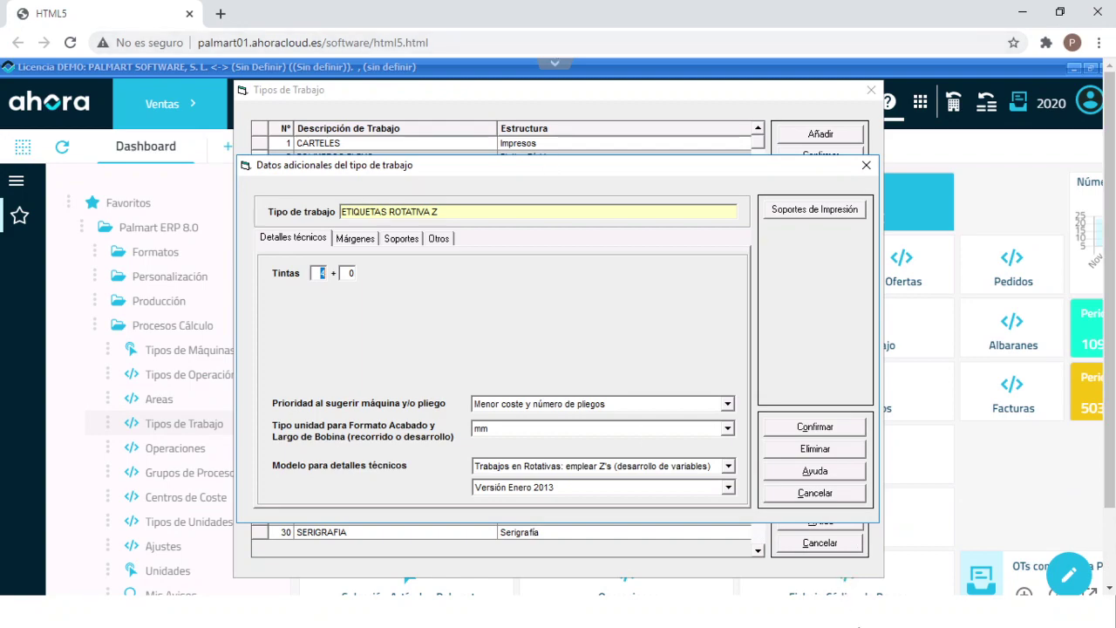
click(1022, 14)
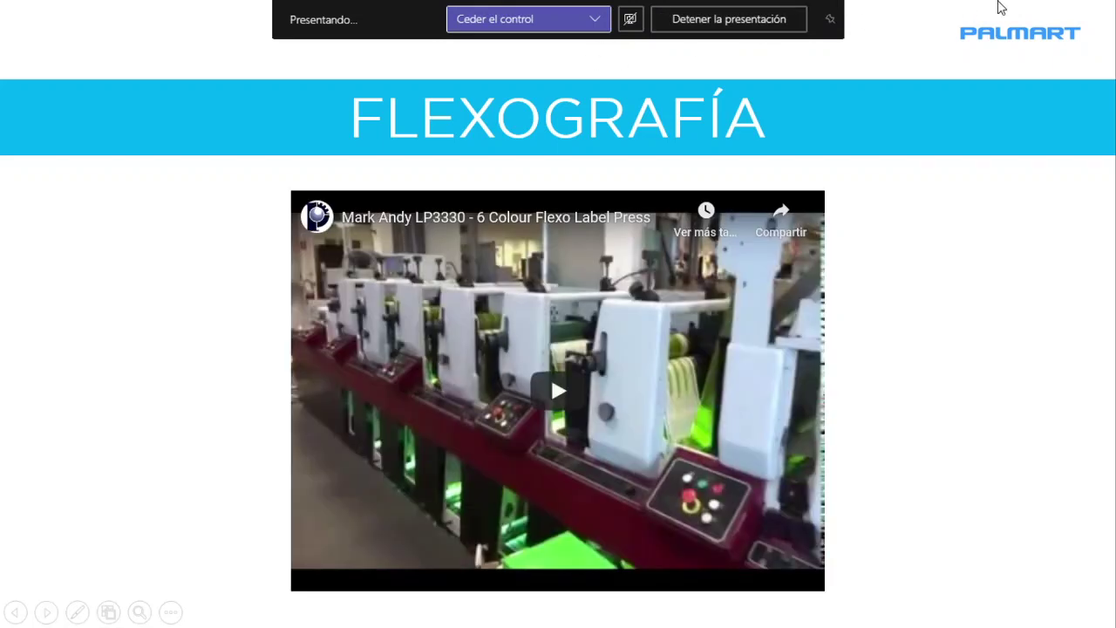
- Advance the PowerPoint slide show to the TIPOS DE TRABAJO slide and end the show
key(Right)
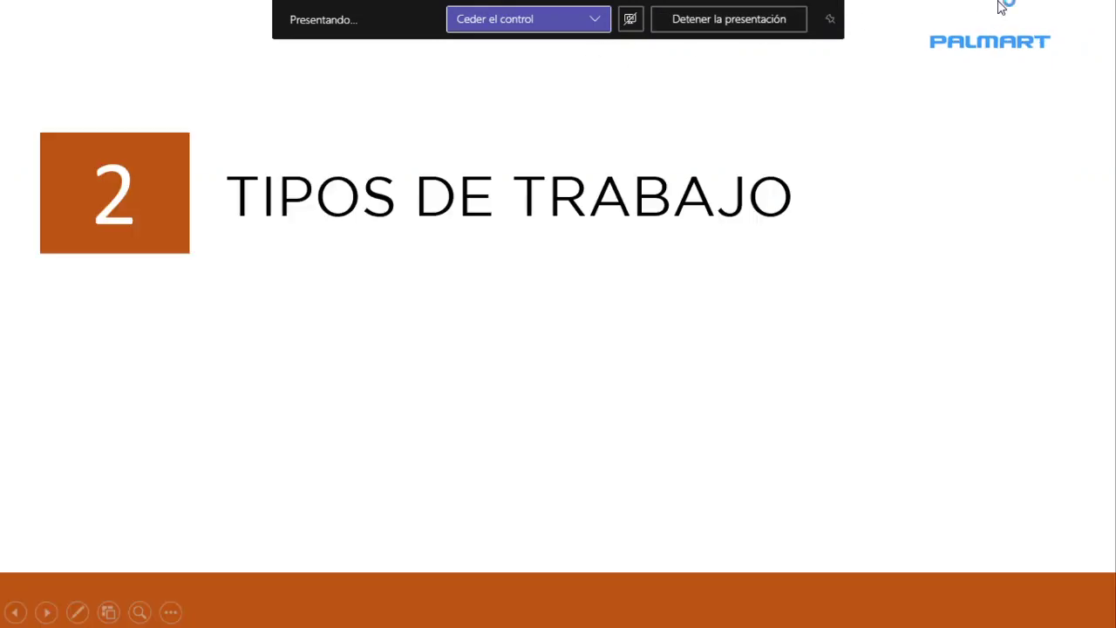
key(Escape)
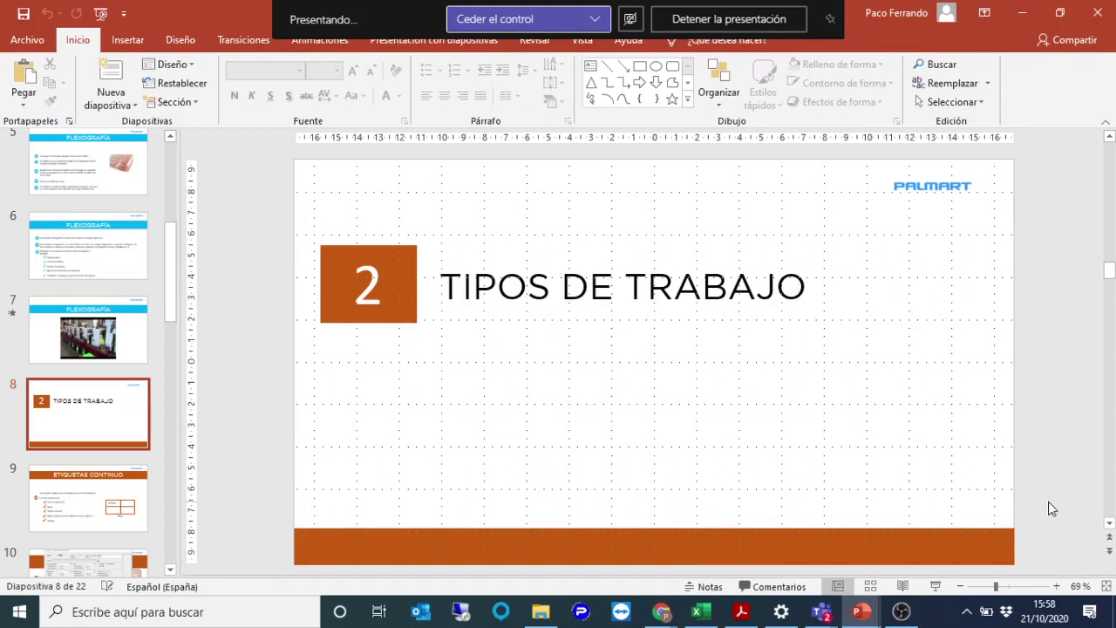
click(966, 612)
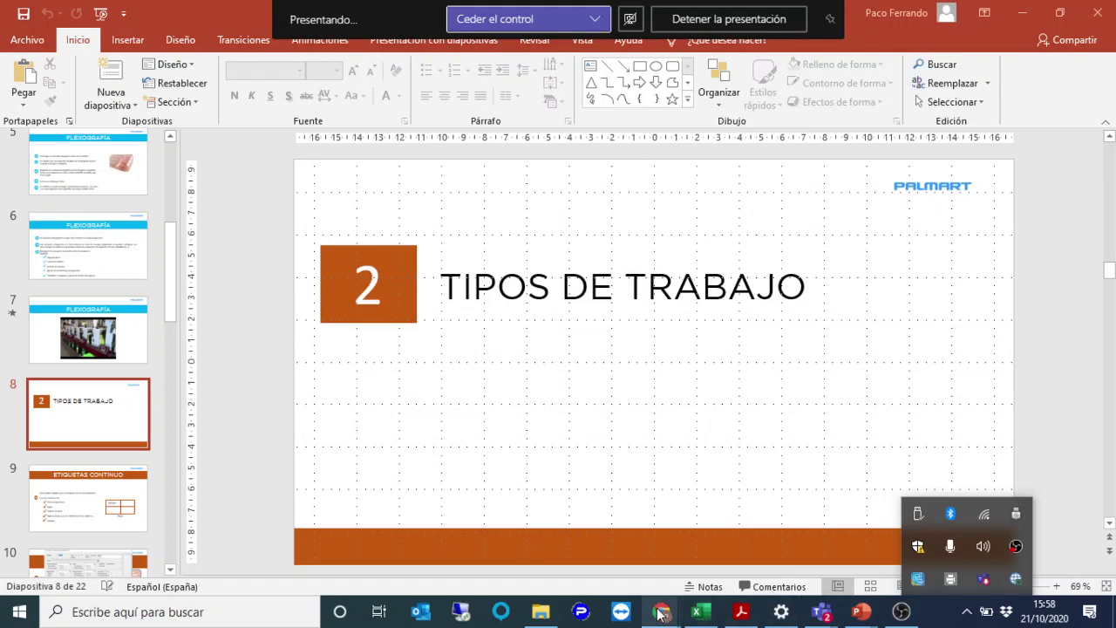
- Switch back to the ERP session in Chrome and show it full screen
mouse_move(662, 612)
click(711, 567)
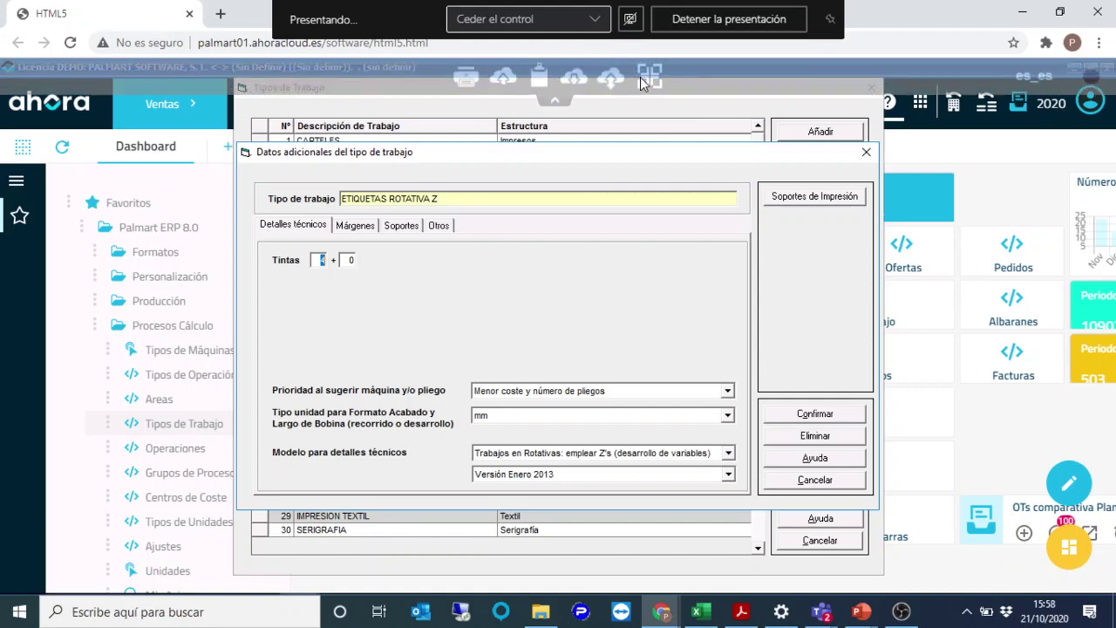
key(F11)
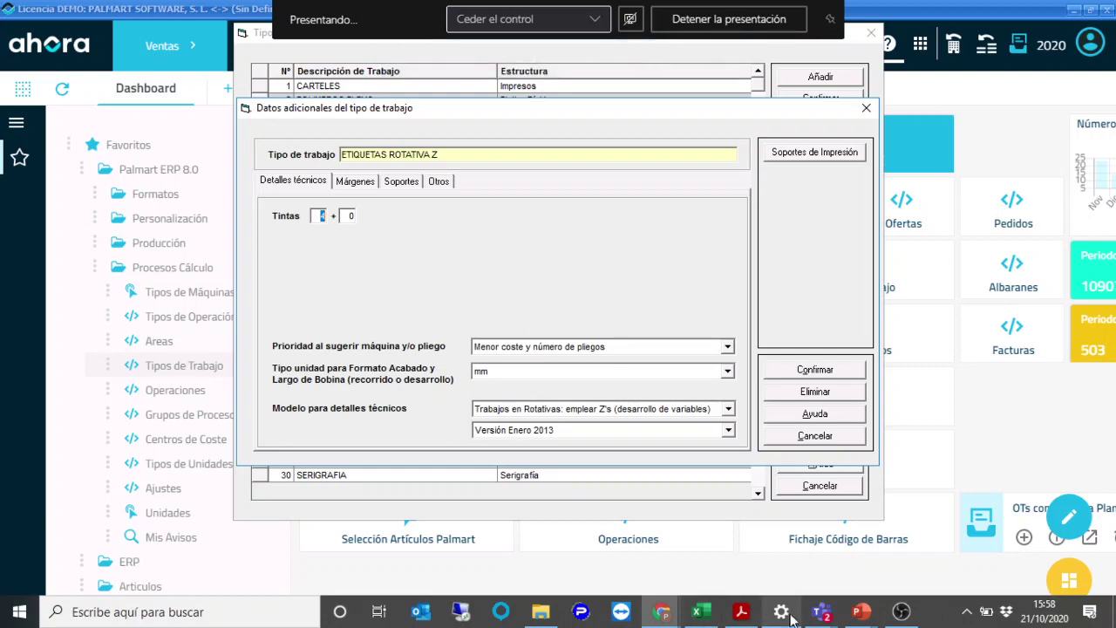
- Switch to the Teams call window, turn the camera off and on again, and leave the call
click(856, 562)
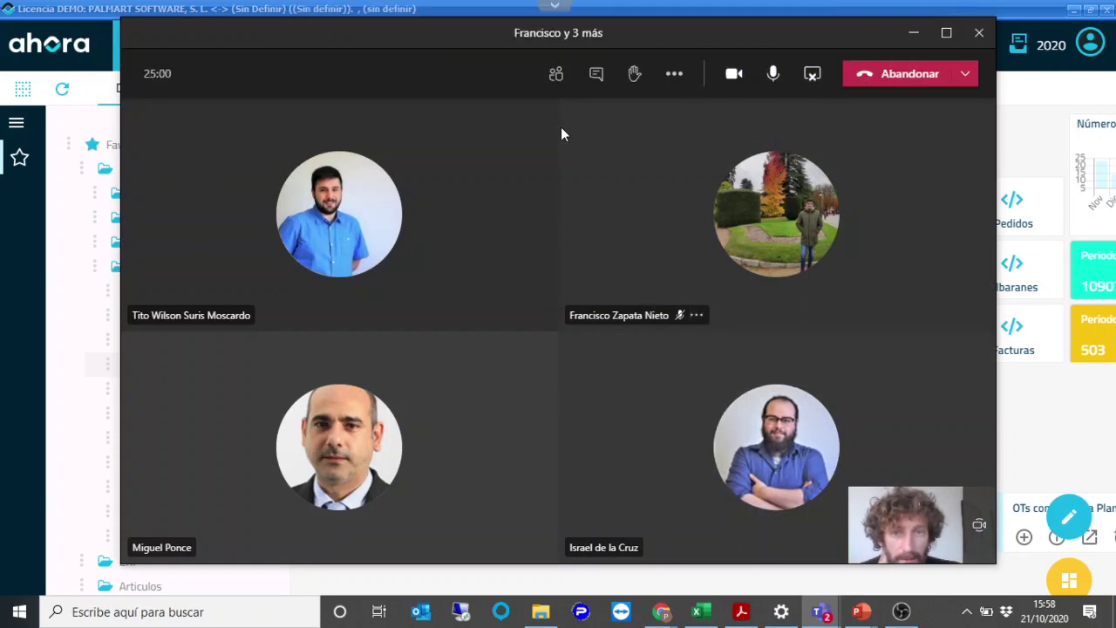
click(732, 77)
click(731, 77)
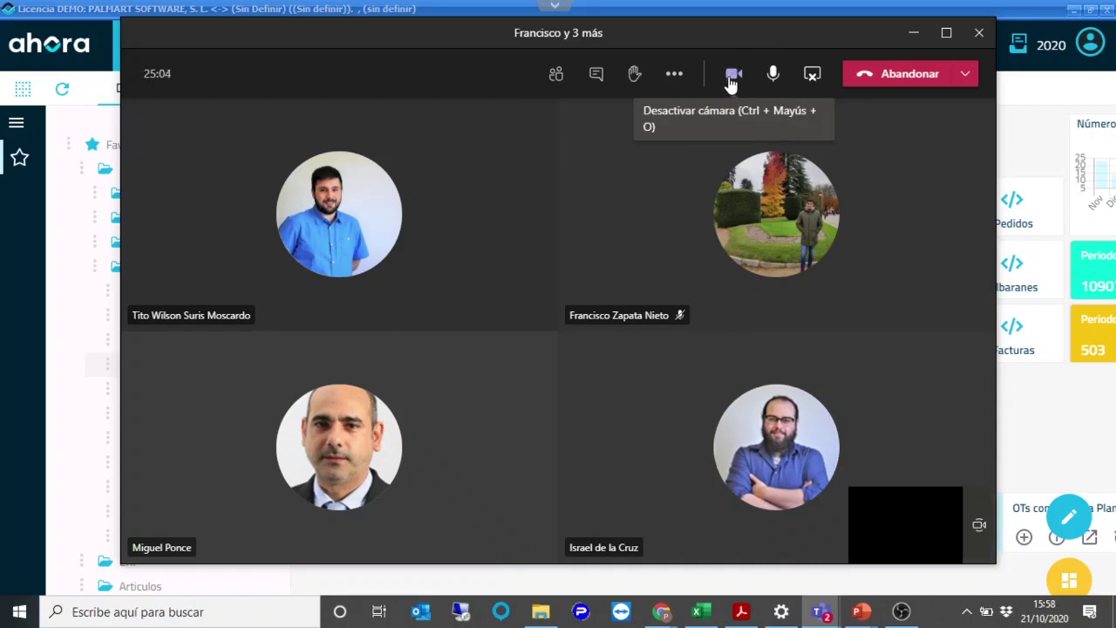
click(978, 33)
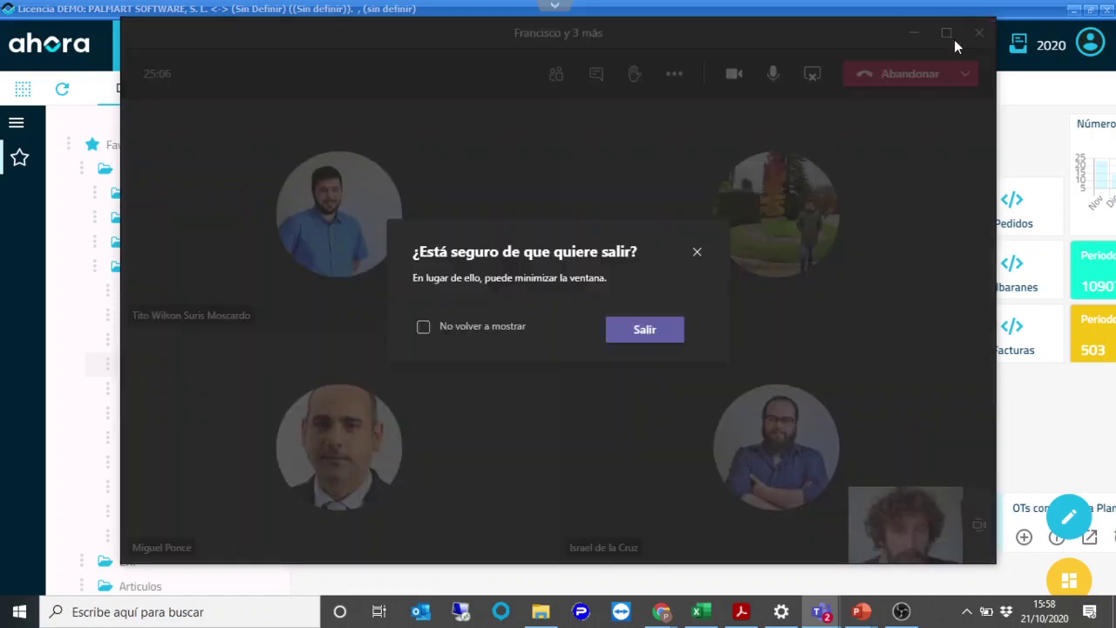
click(646, 335)
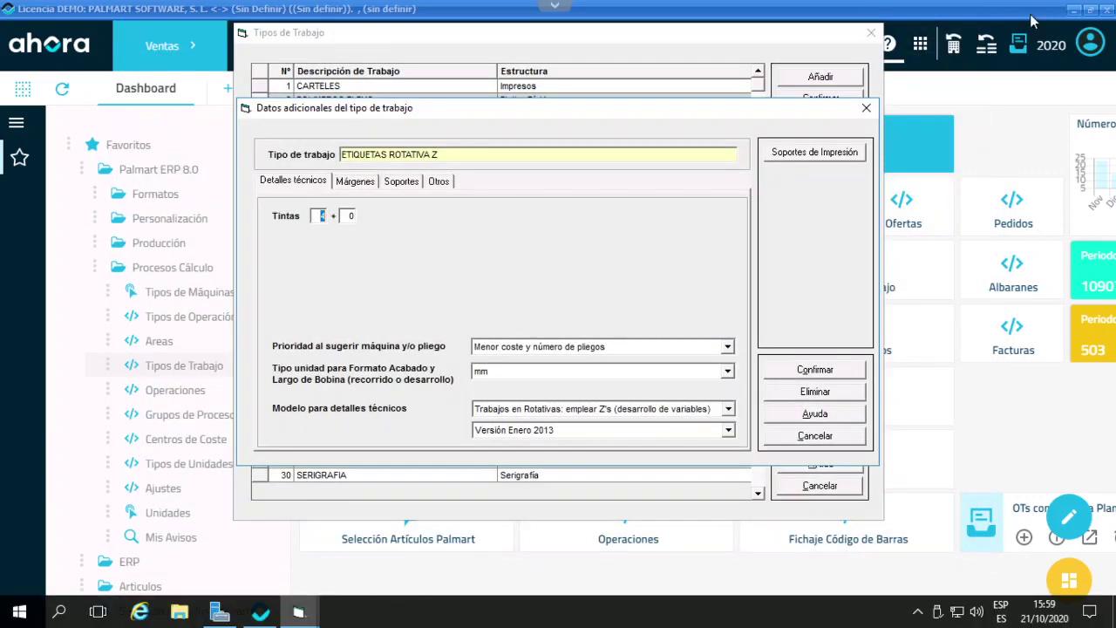
- Exit the ERP session's full screen, minimising the browser, and switch to the Teams group chat of the call
click(919, 612)
mouse_move(555, 7)
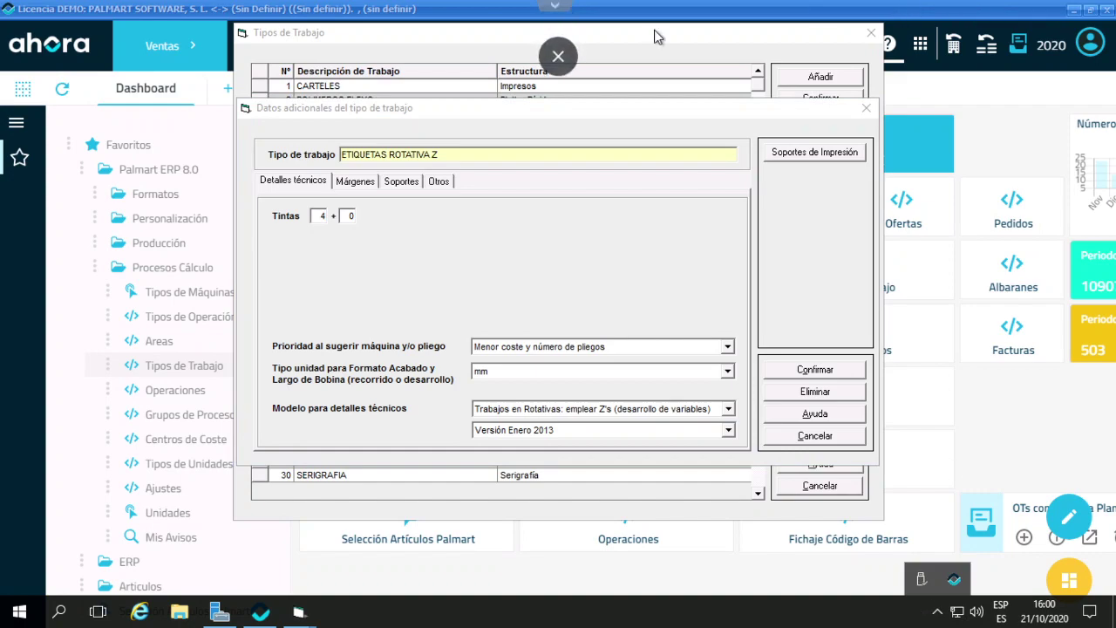
click(555, 50)
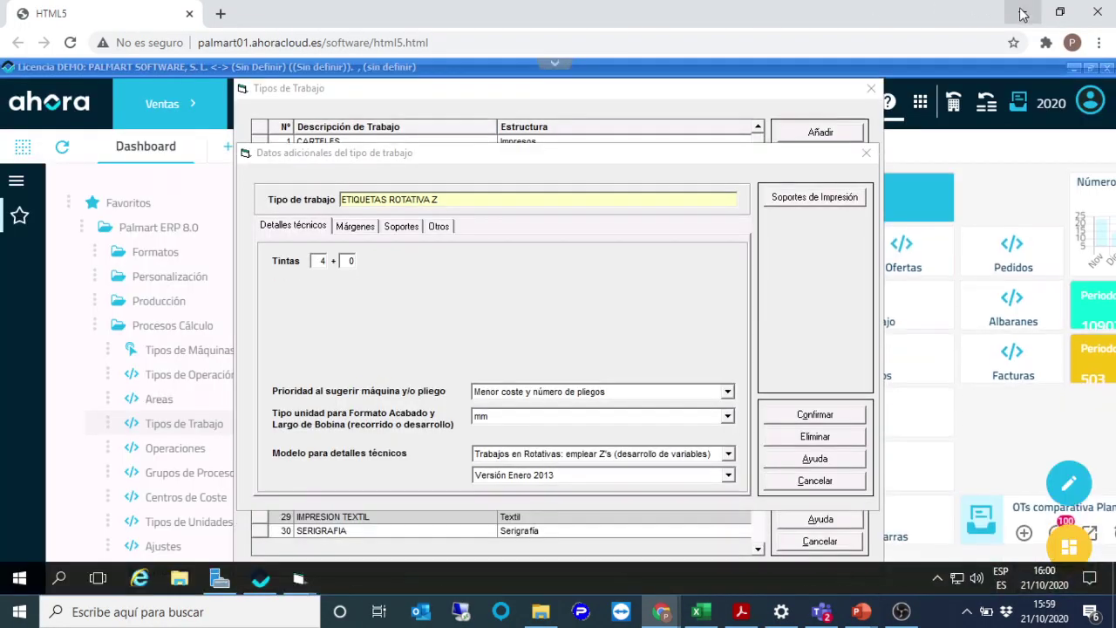
click(1019, 10)
click(819, 614)
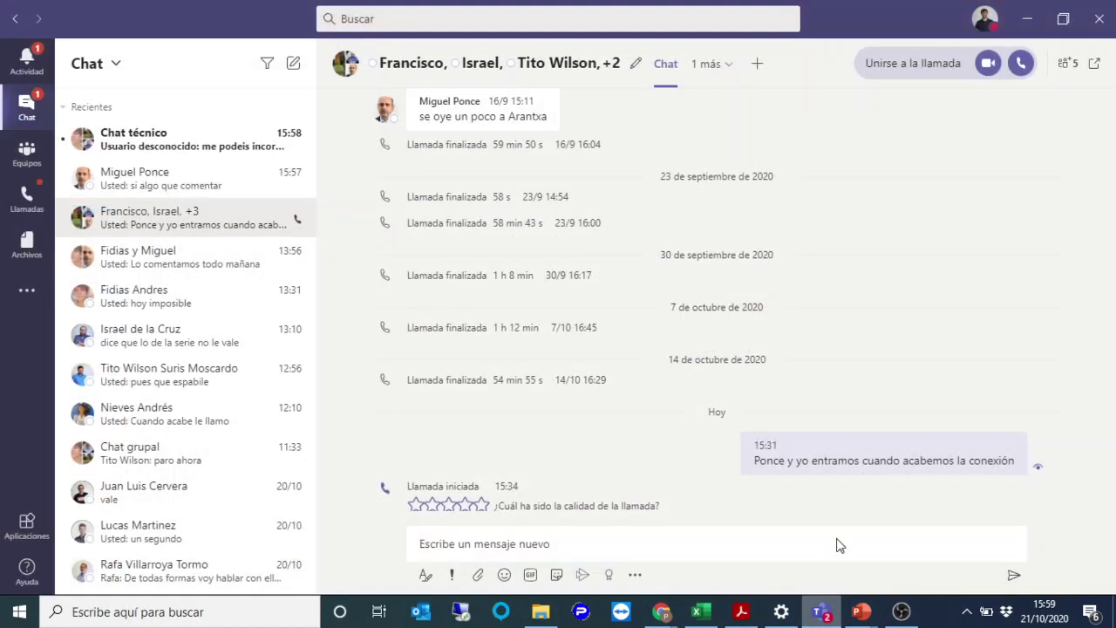
- Rejoin the group call with video, minimise the call windows and switch to the ERP session in Chrome
click(988, 65)
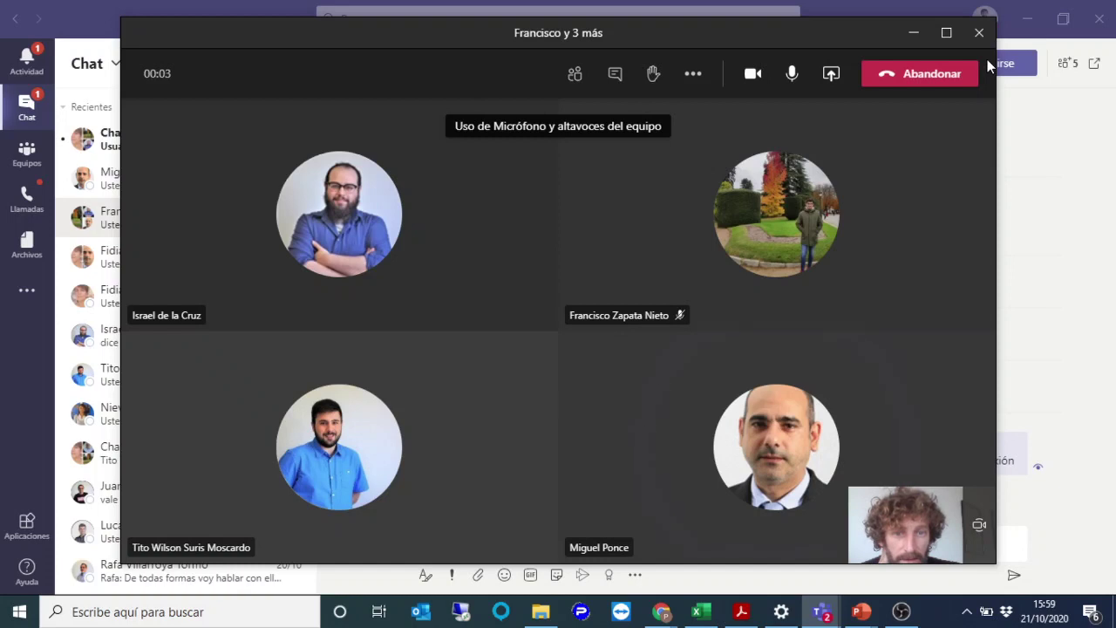
click(913, 39)
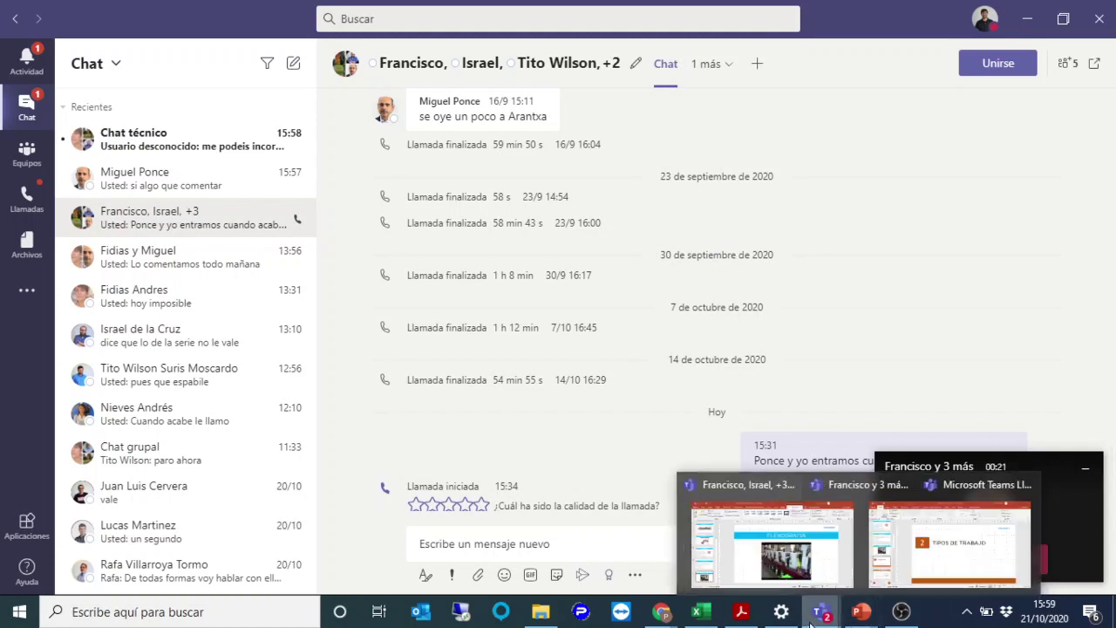
mouse_move(850, 622)
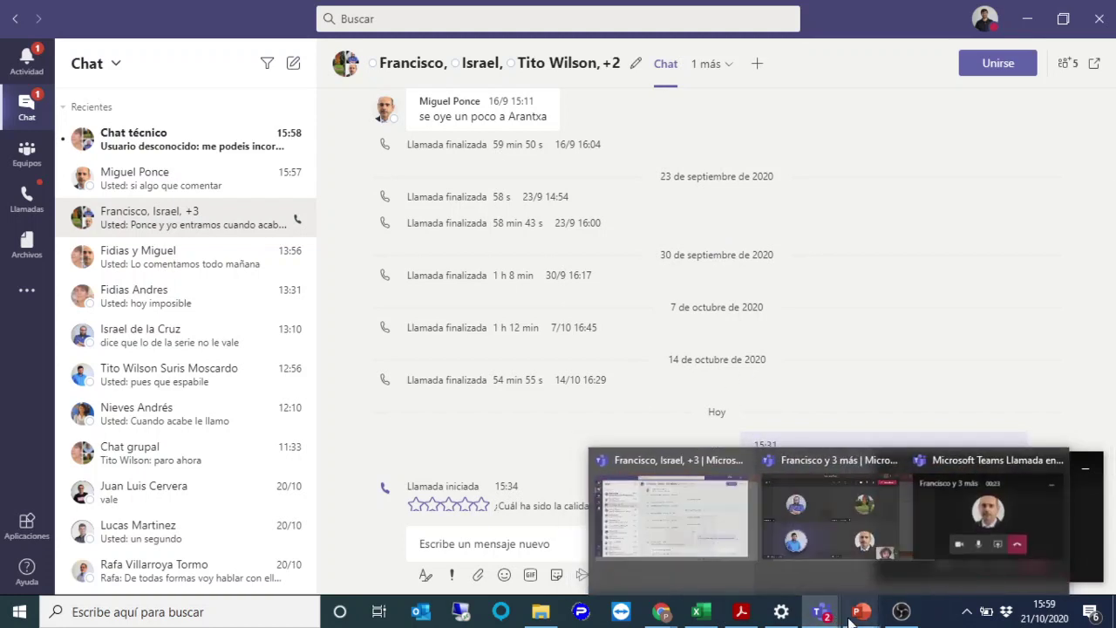
click(662, 611)
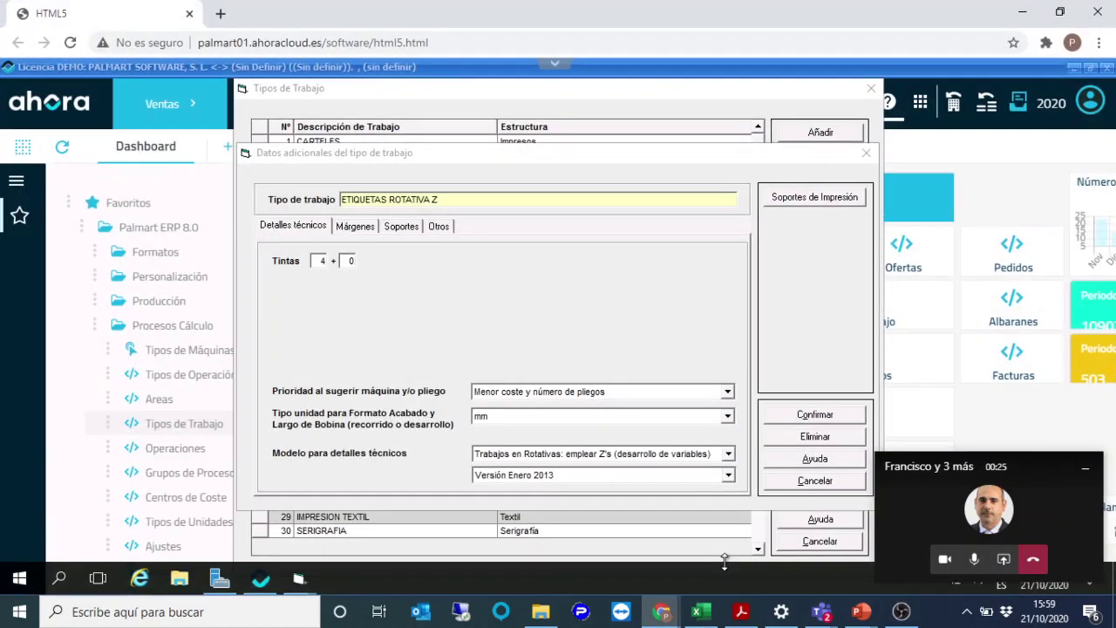
click(1085, 469)
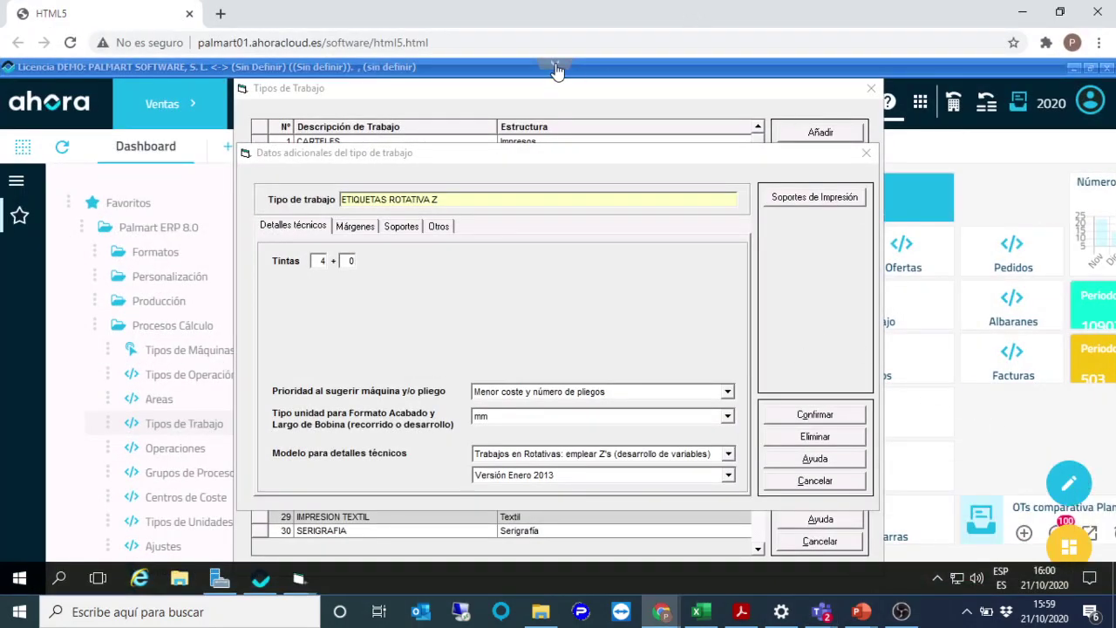
mouse_move(554, 70)
click(649, 74)
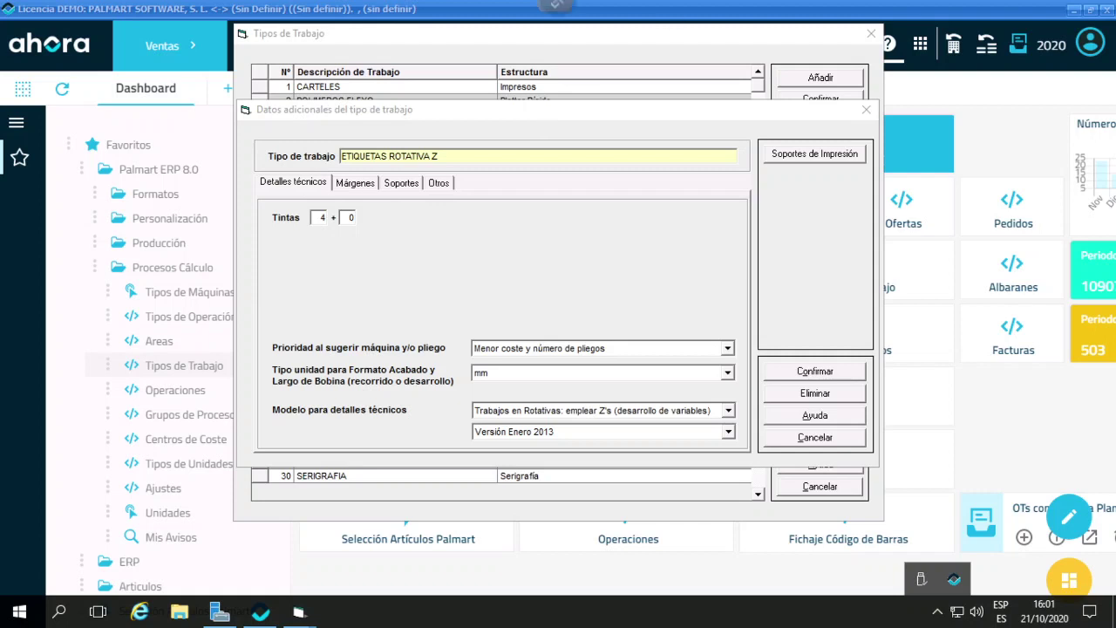
mouse_move(555, 7)
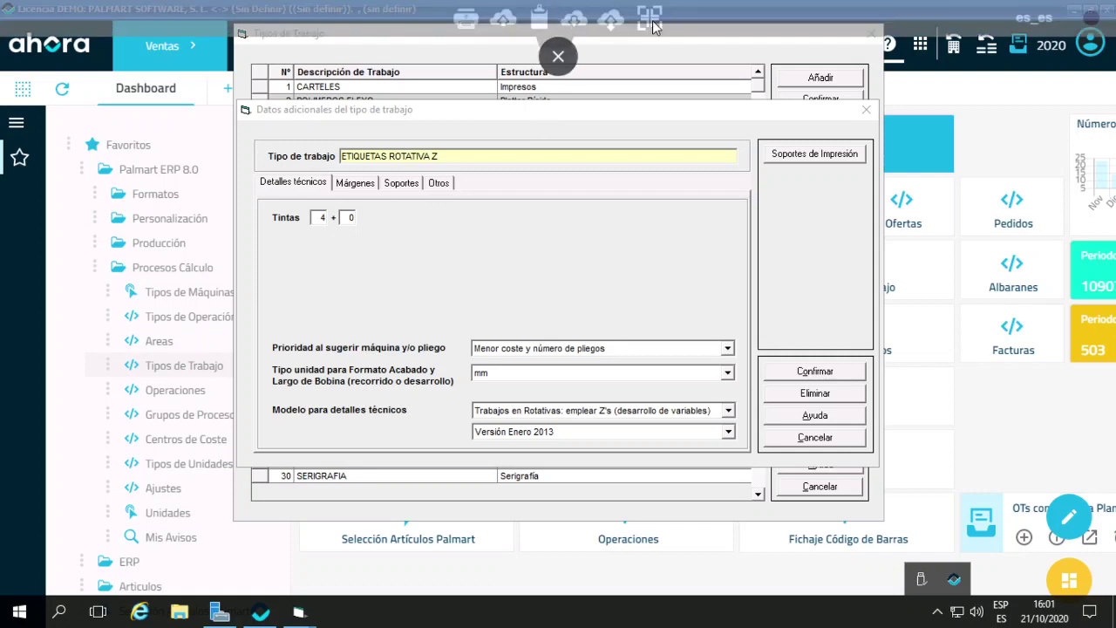
click(559, 59)
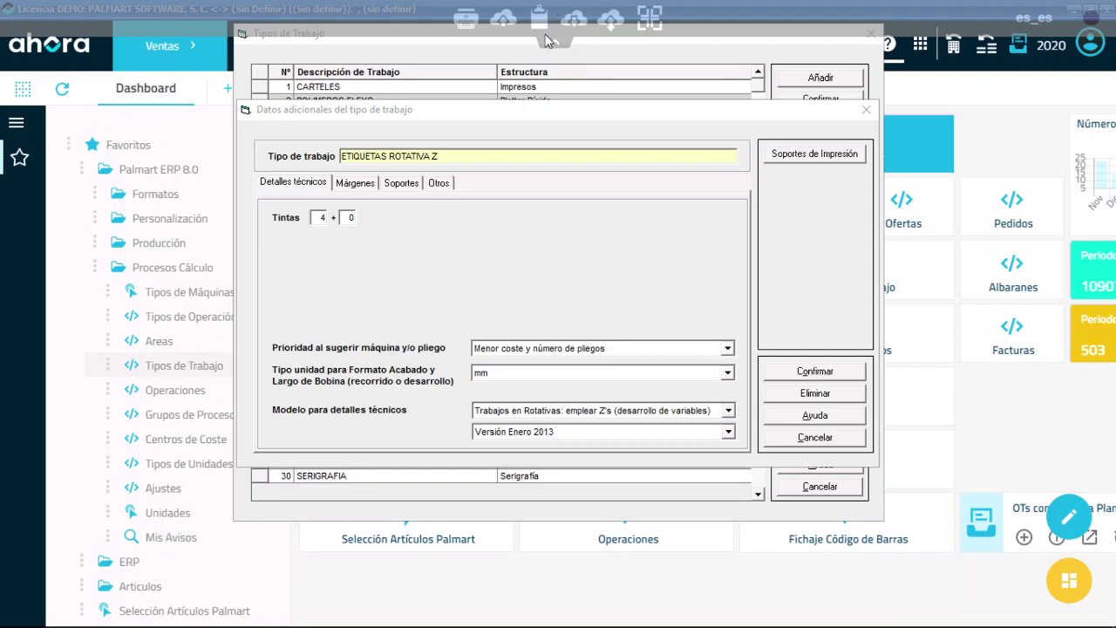
click(649, 20)
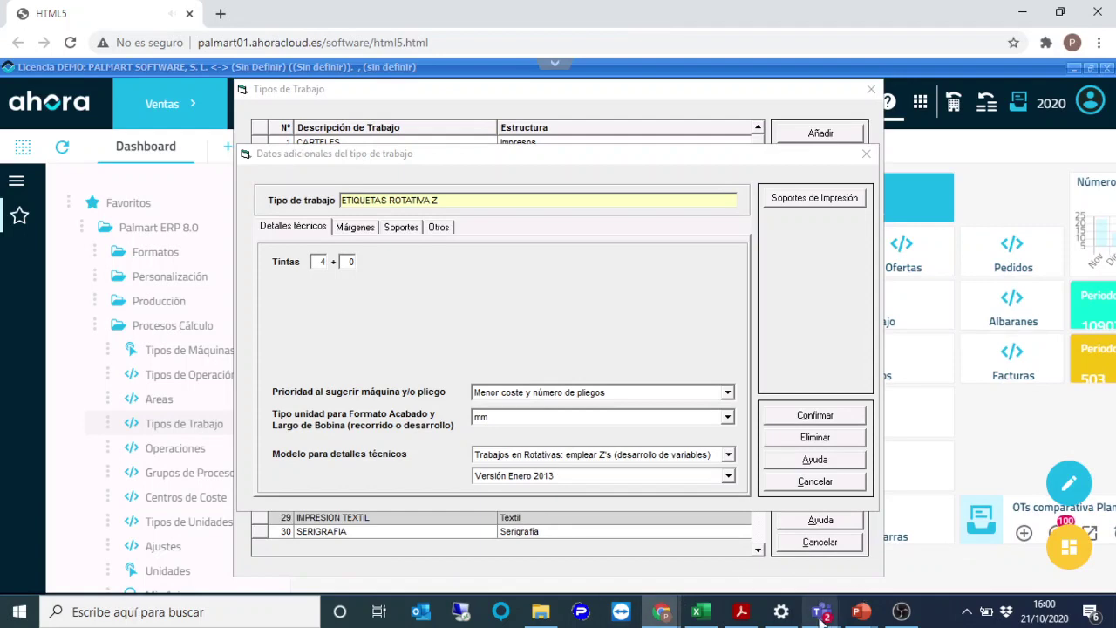
- Switch to the Teams call, share the screen with the participants, and show the ERP session full screen
mouse_move(819, 610)
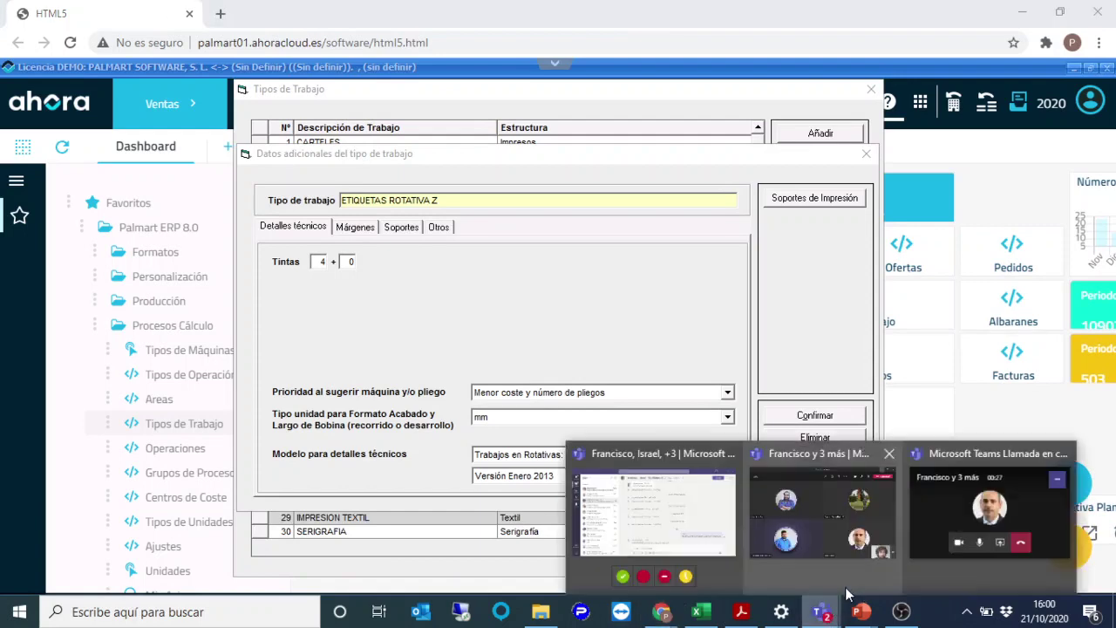
click(827, 484)
click(832, 74)
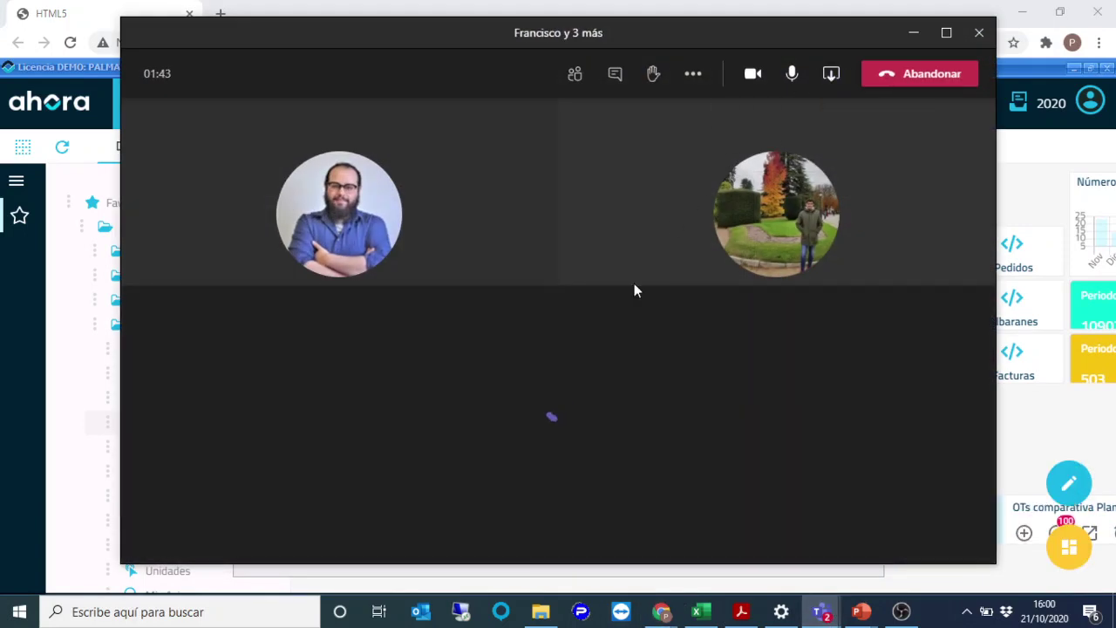
click(275, 421)
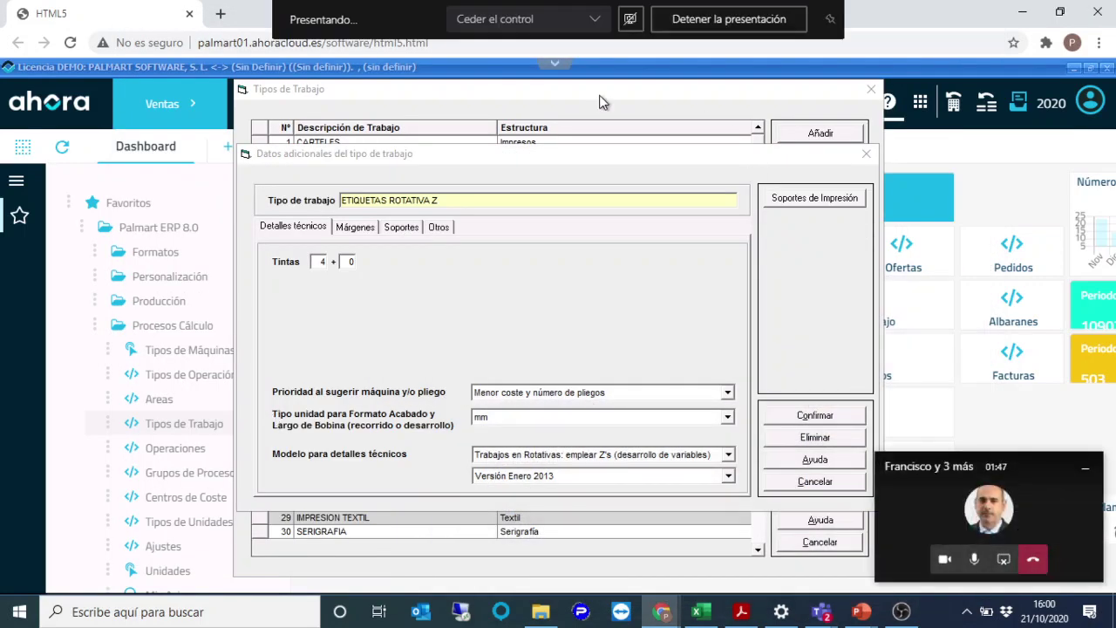
click(556, 65)
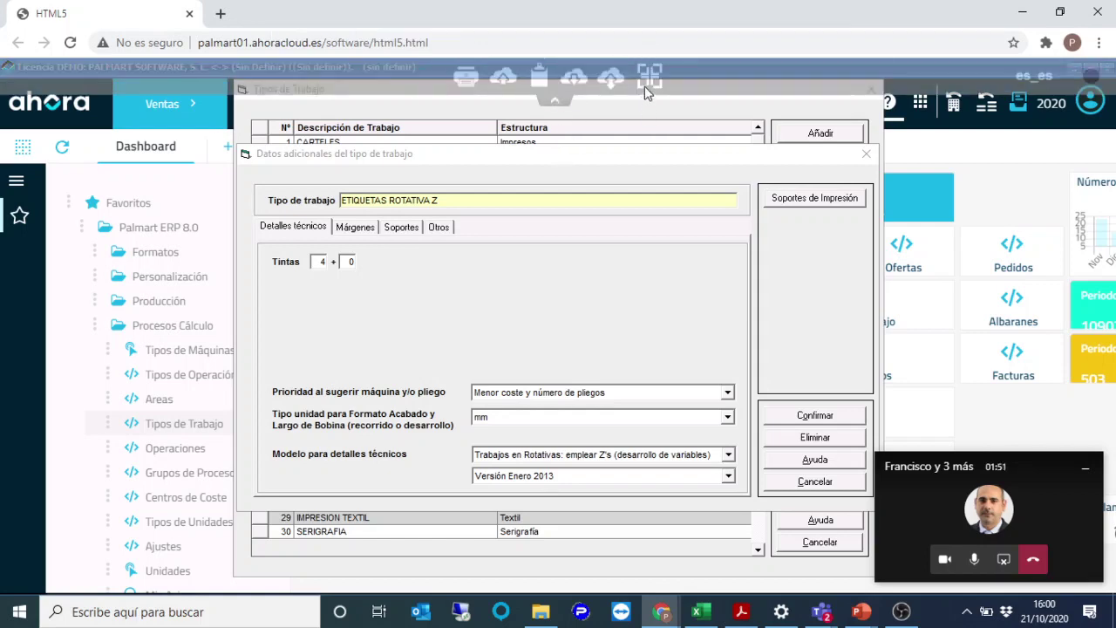
click(649, 80)
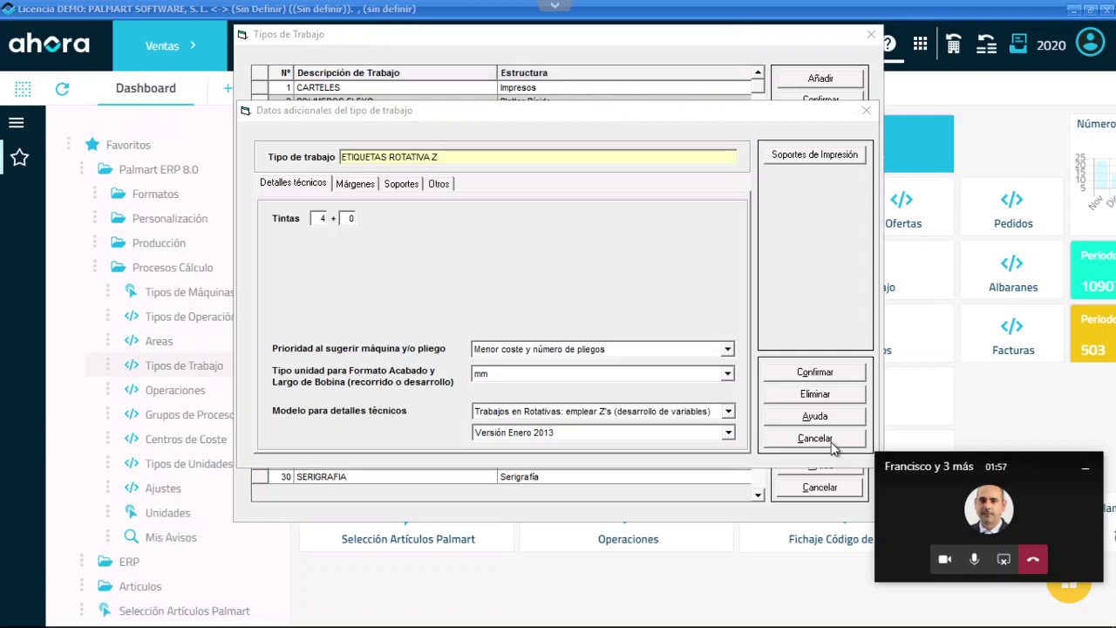
- Close the open job-type dialogs, reopen the Tipos de Trabajo list and select the ETIQUETAS ROTATIVA Z row
click(865, 111)
click(819, 486)
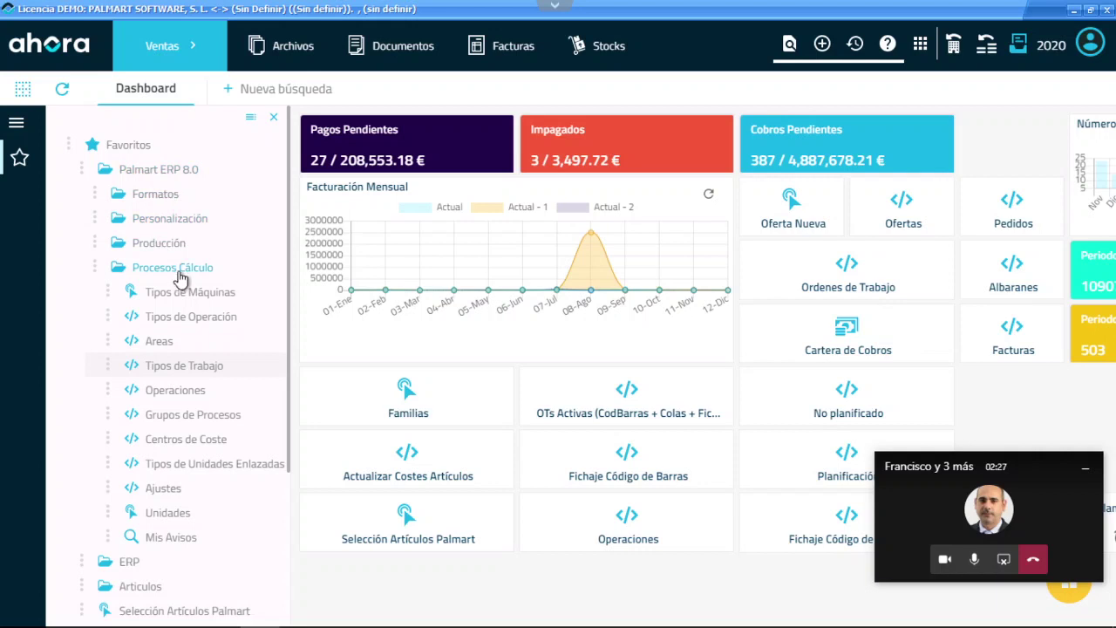
click(198, 373)
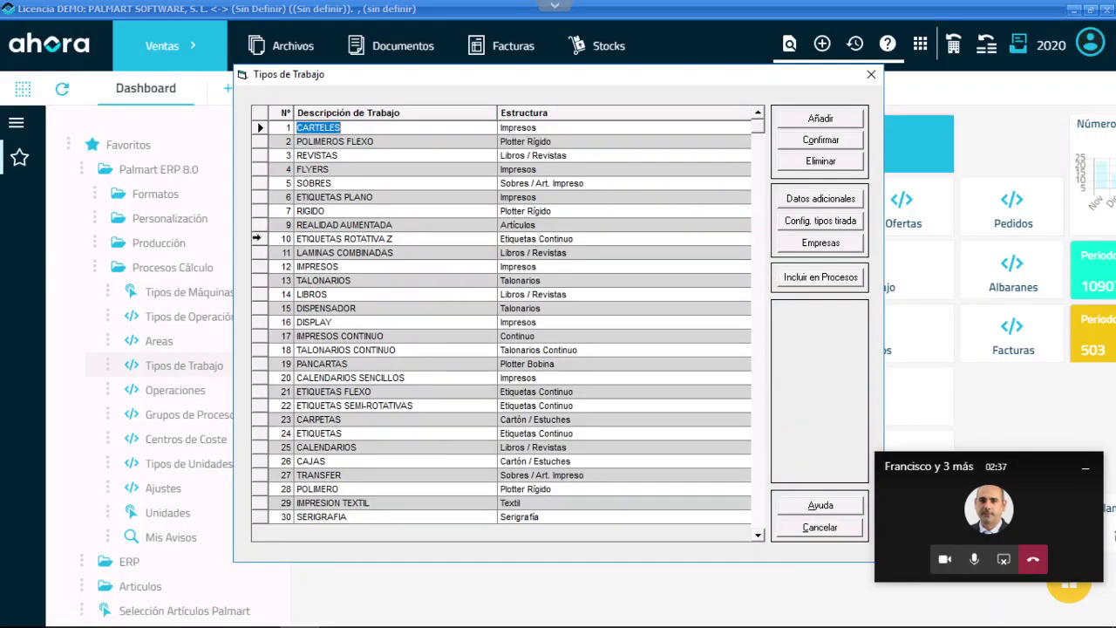
click(258, 238)
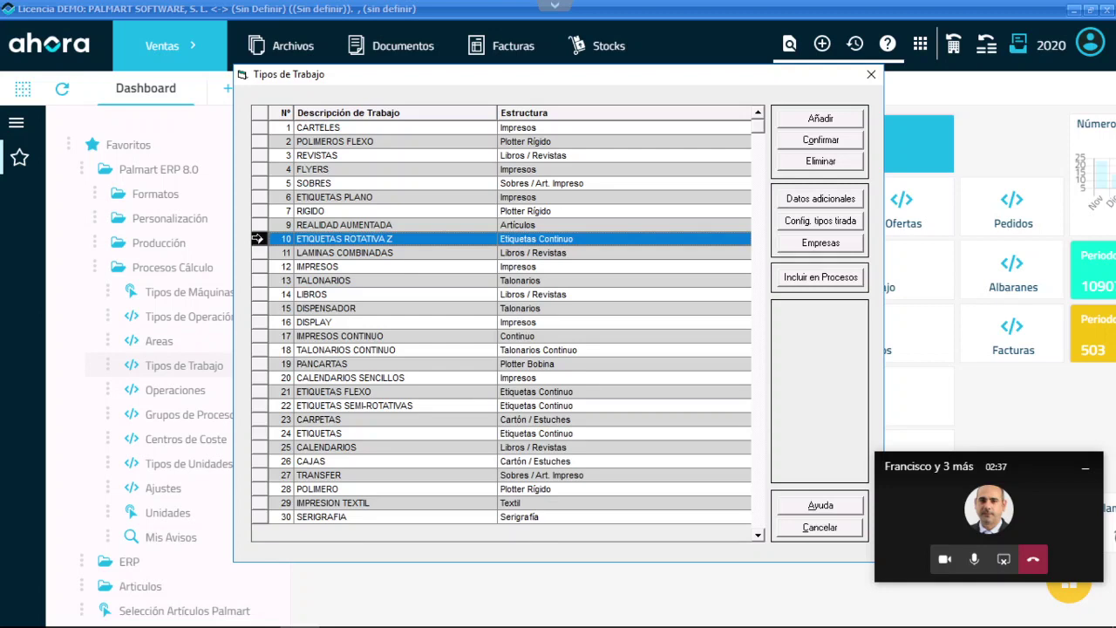
click(401, 240)
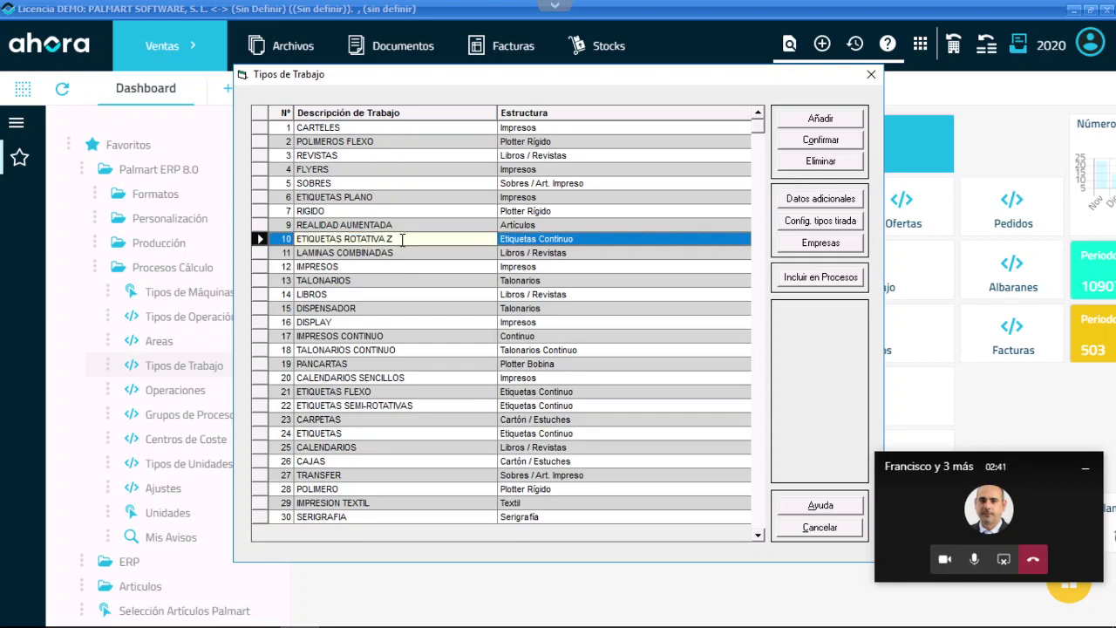
click(281, 242)
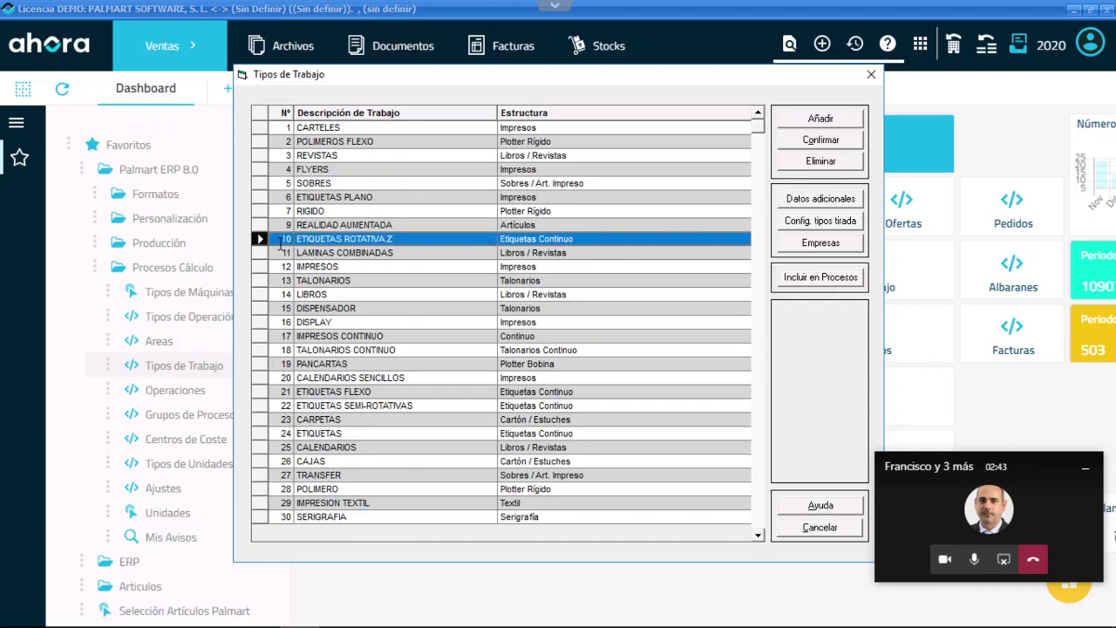
click(260, 239)
- Examine the Estructura options available for the ETIQUETAS ROTATIVA Z job type
click(619, 241)
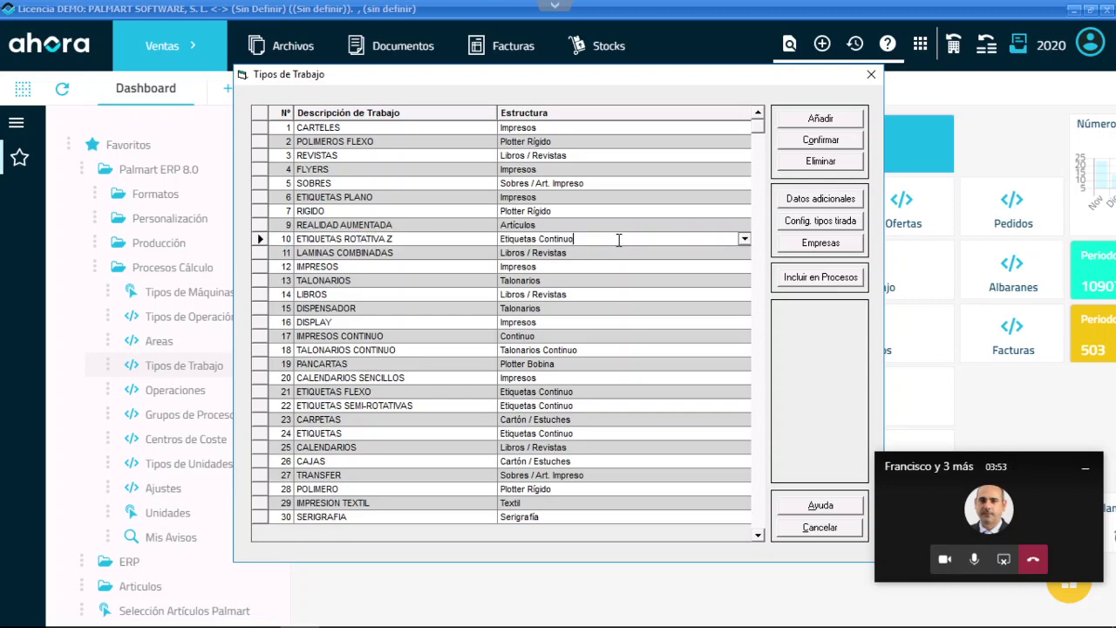
click(744, 240)
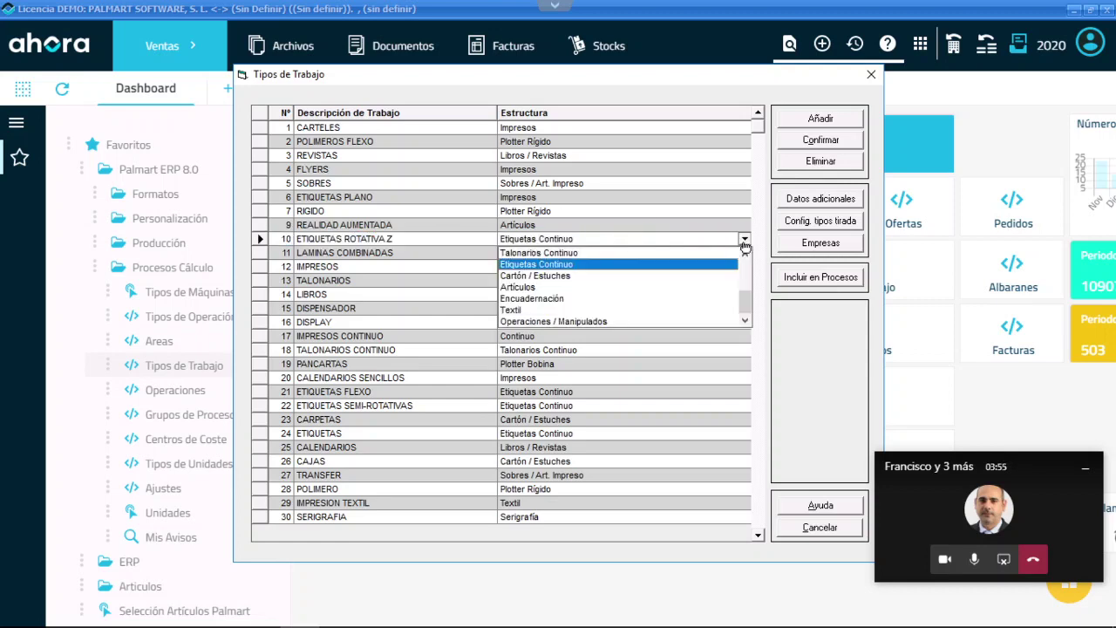
click(744, 241)
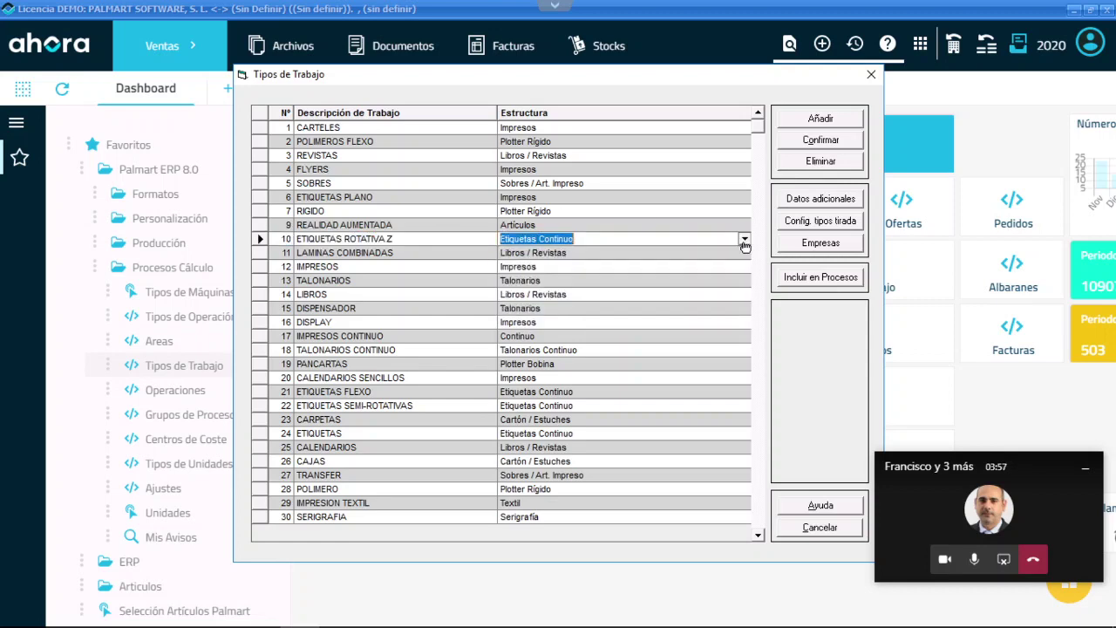
- In the additional data of ETIQUETAS ROTATIVA Z, choose the technical-details model "Trabajos en Rotativas: emplear Z's (desarrollo de variables)" with Versión Enero 2013
click(829, 199)
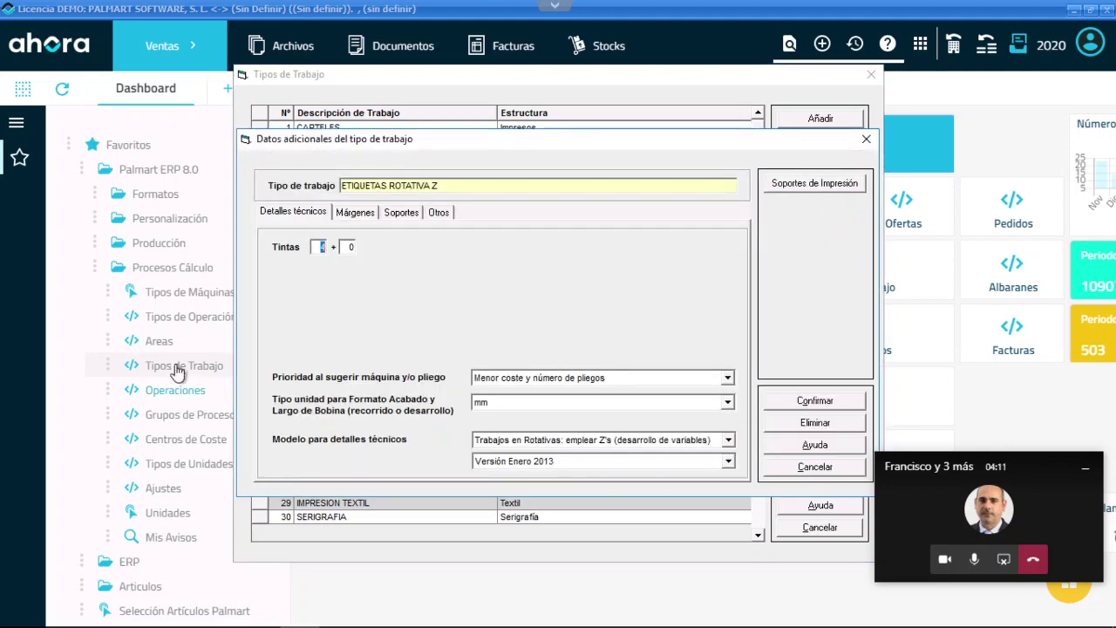
click(320, 248)
click(727, 441)
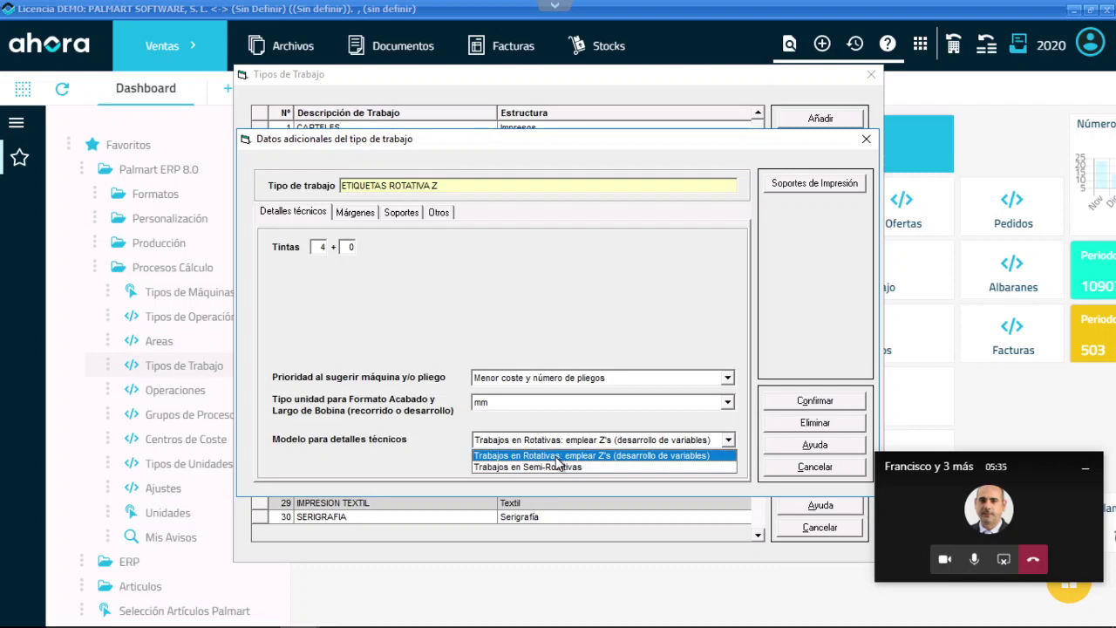
click(613, 457)
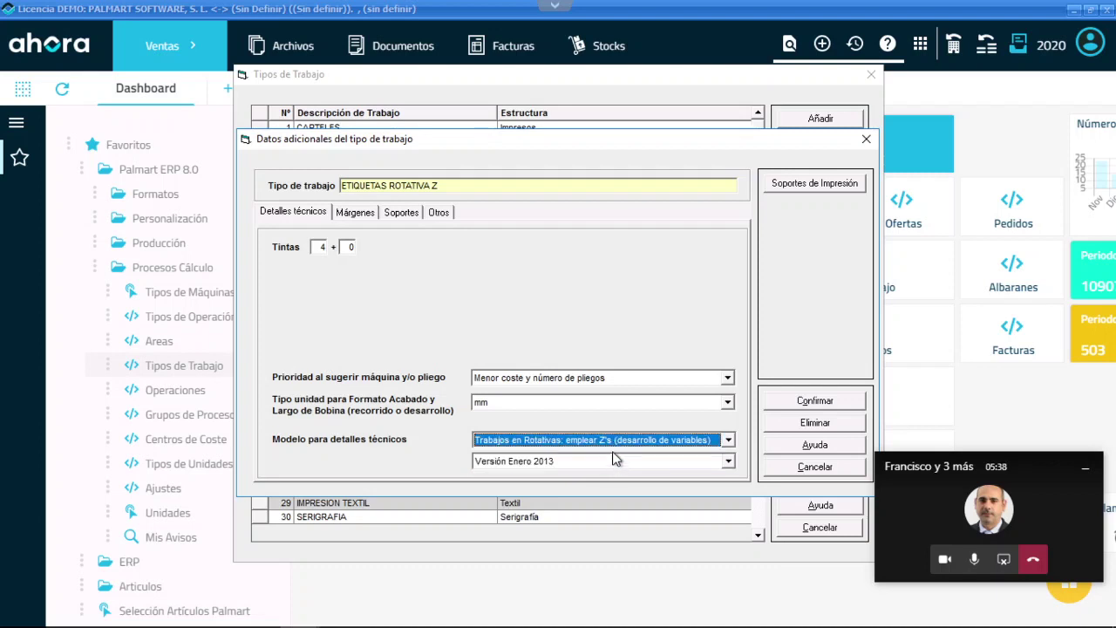
click(729, 464)
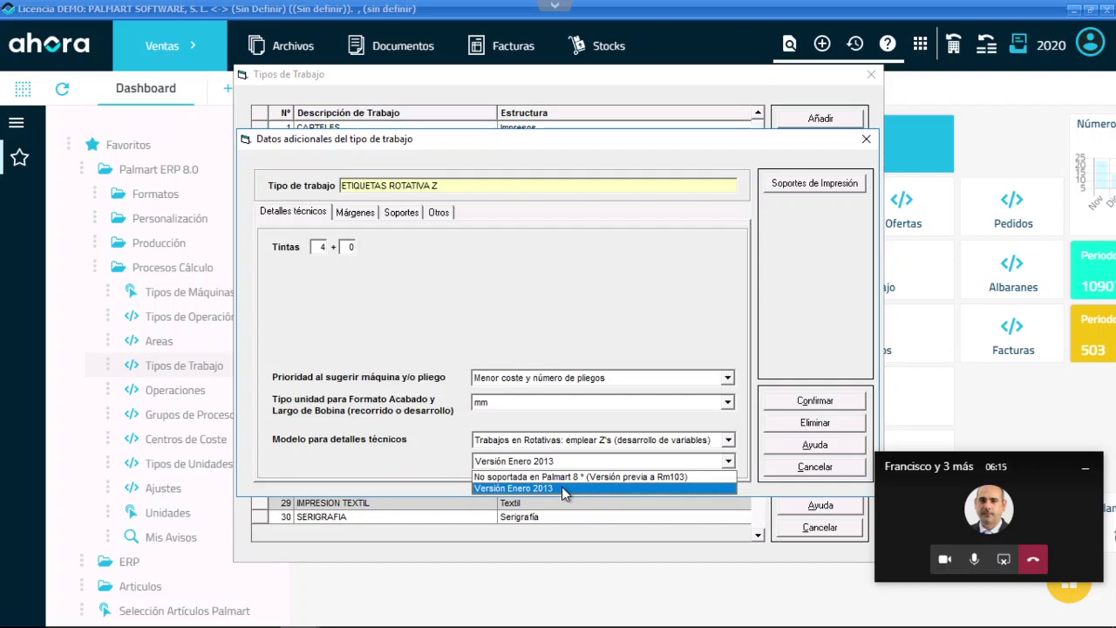
key(Up)
click(558, 486)
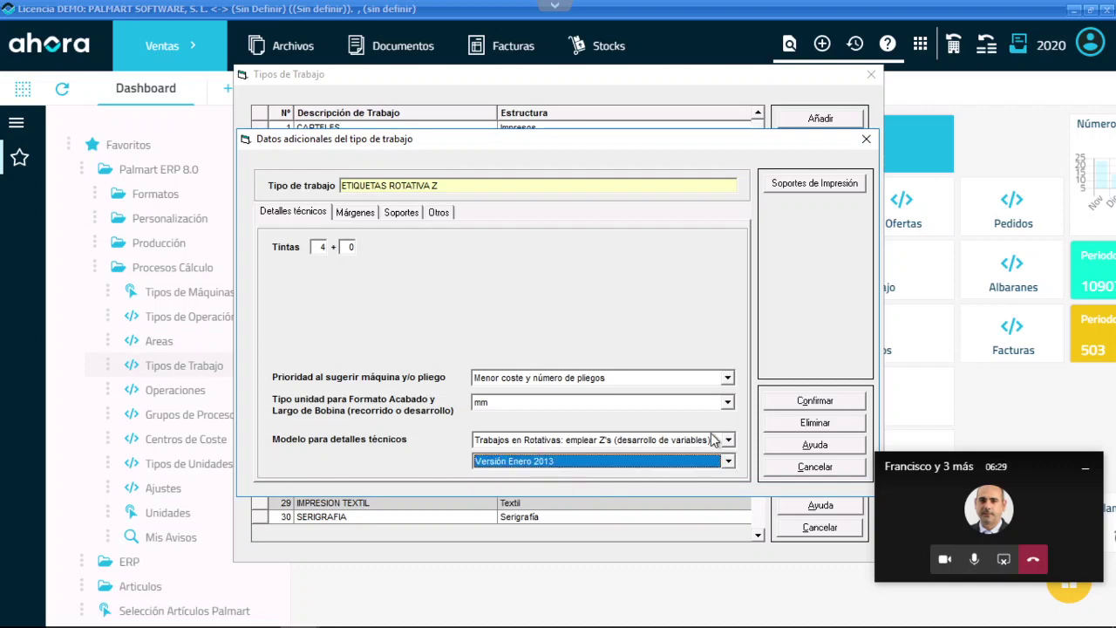
- Review the margin and print-support settings of ETIQUETAS ROTATIVA Z and confirm the additional data
click(356, 214)
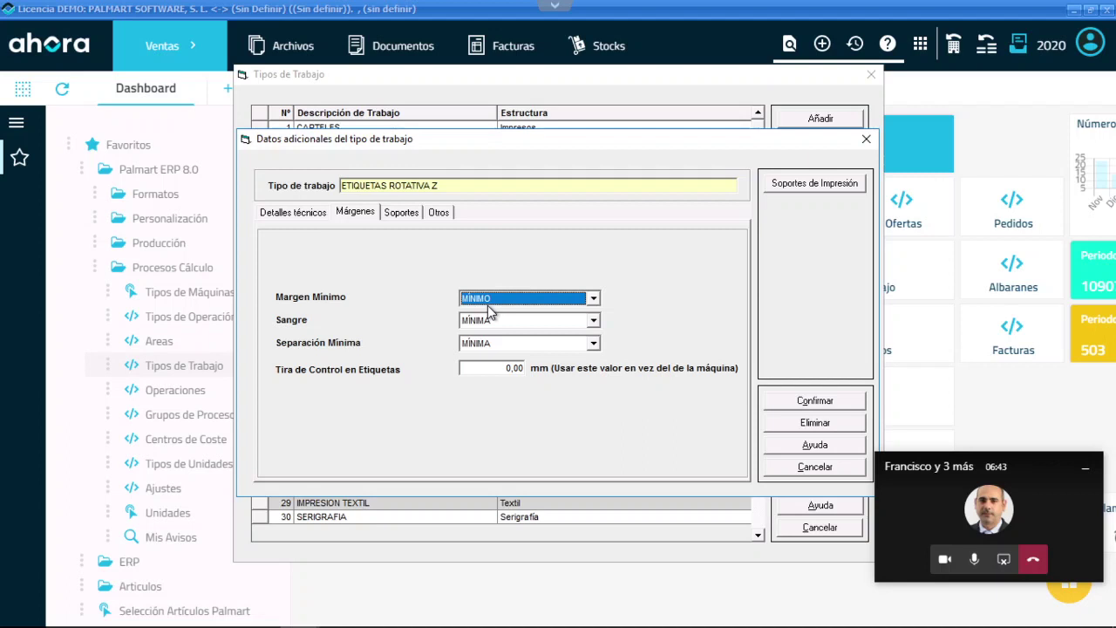
click(593, 299)
click(592, 299)
click(405, 213)
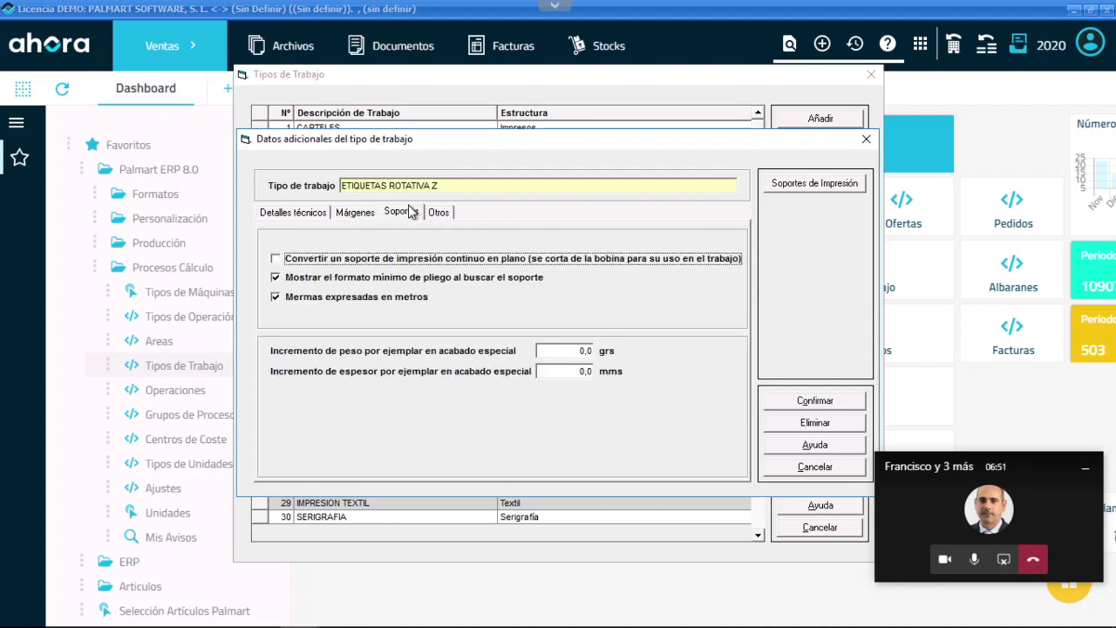
click(363, 220)
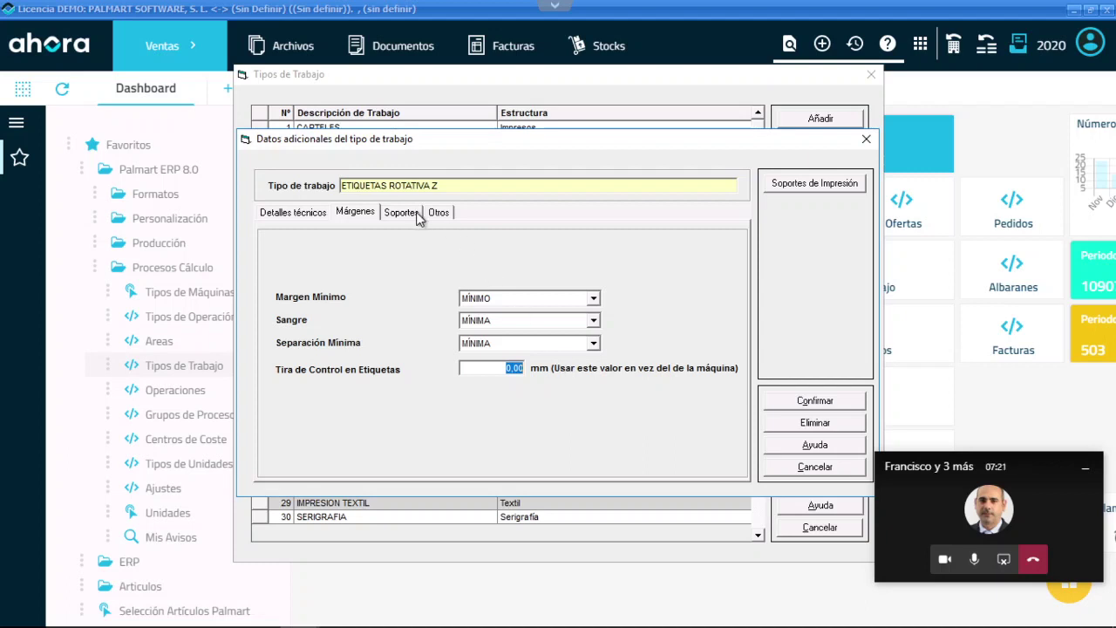
click(405, 215)
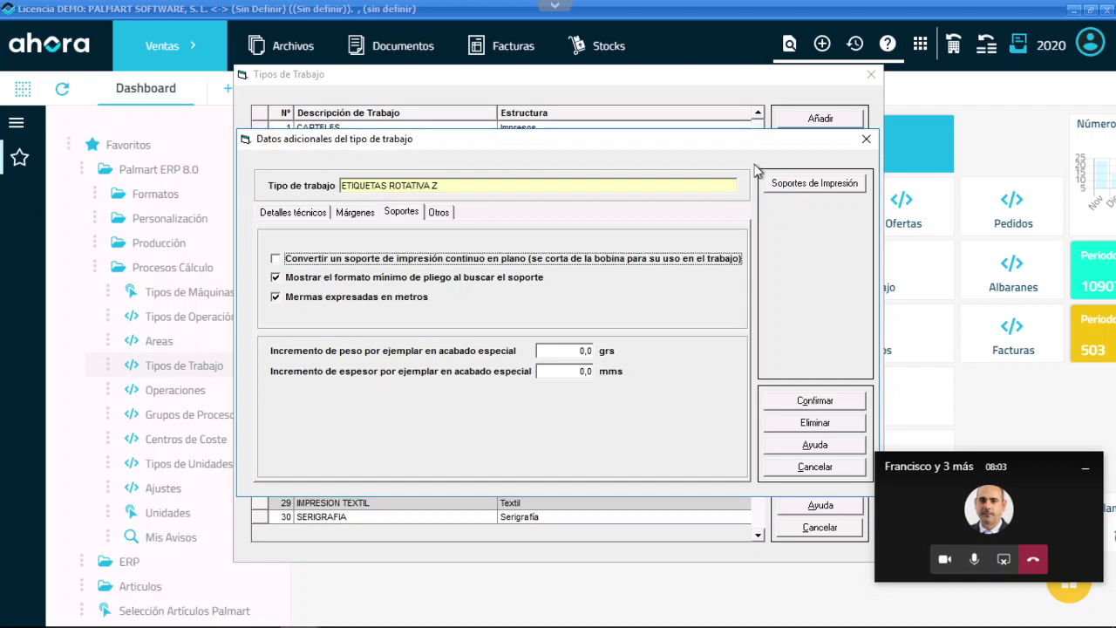
click(836, 400)
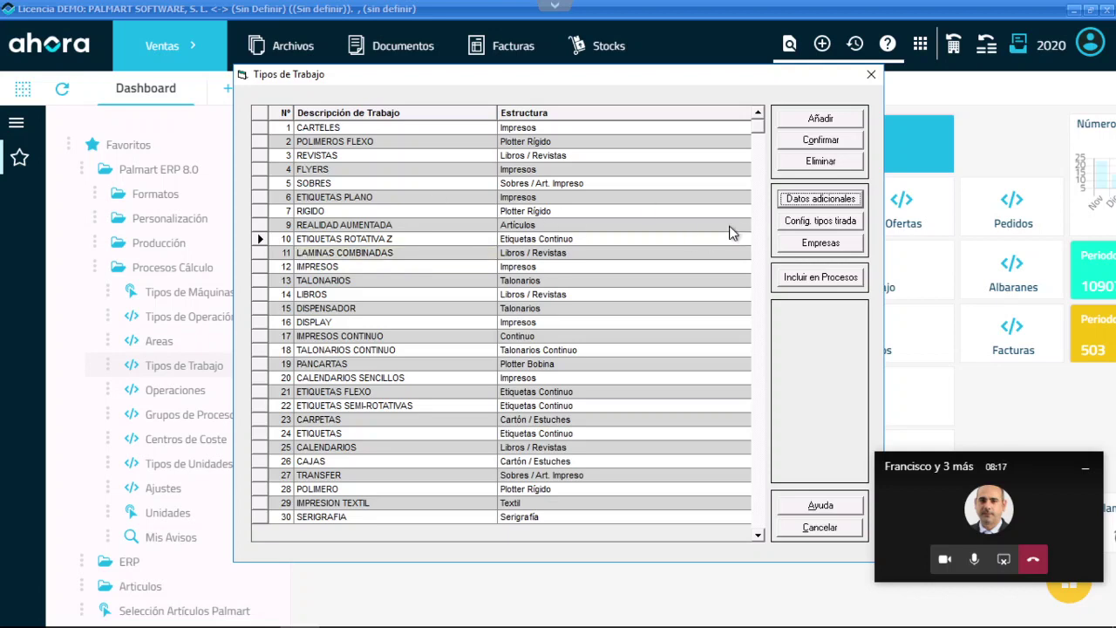
- Check which companies the ETIQUETAS ROTATIVA Z job type is enabled for, and close the Tipos de Trabajo list
click(826, 248)
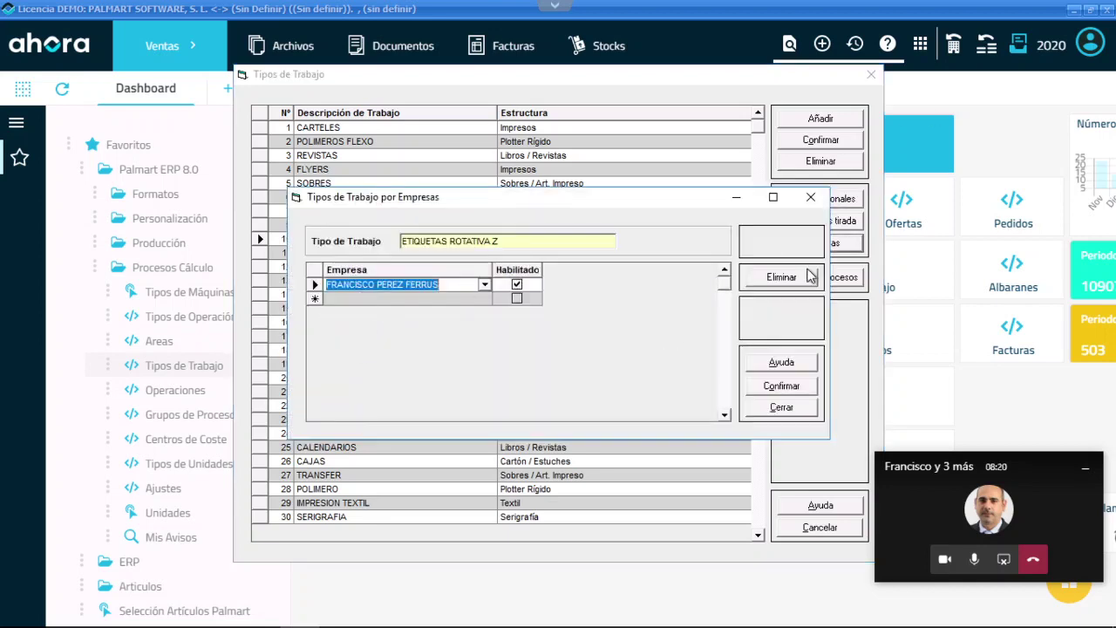
click(782, 407)
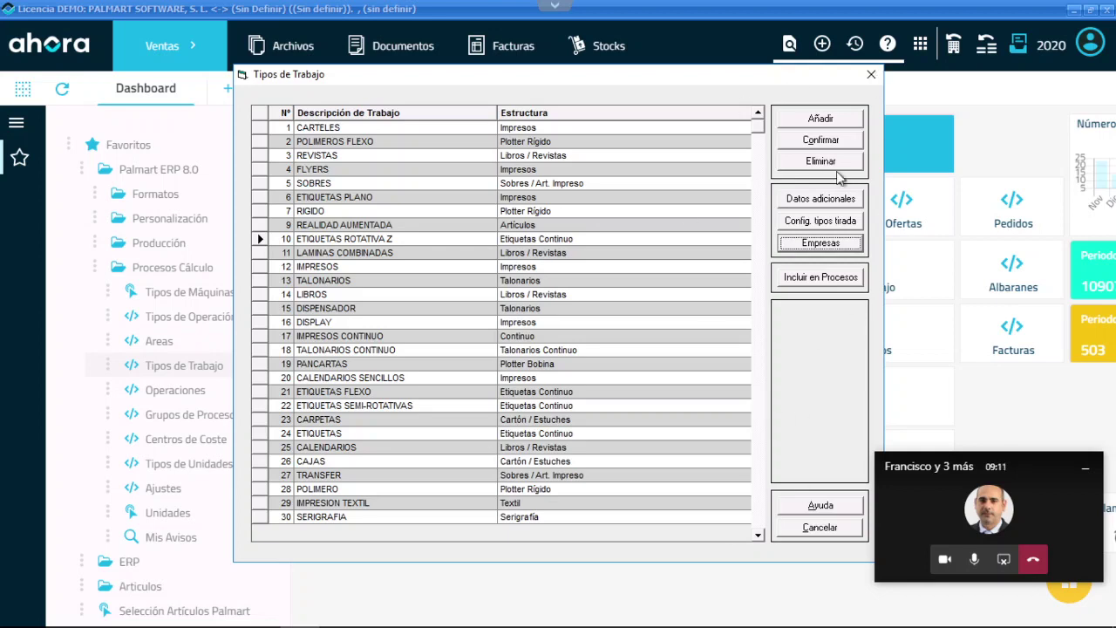
click(871, 74)
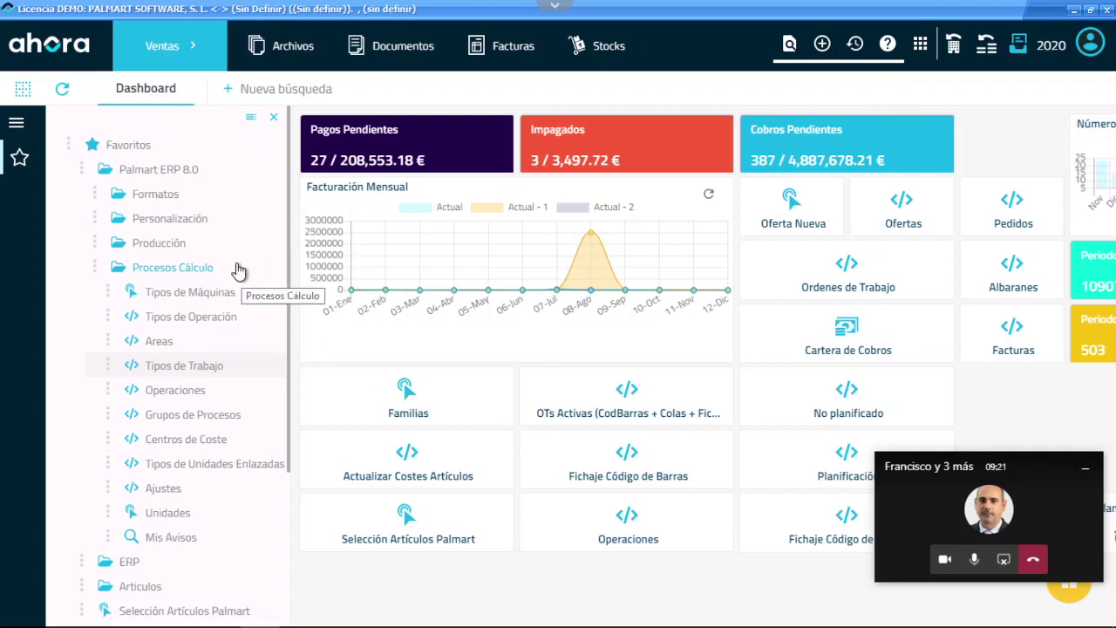
- Open the Desarrollos Z table under Formatos > Etiquetas Continuo and review its references, piñones and developments in mm
click(165, 198)
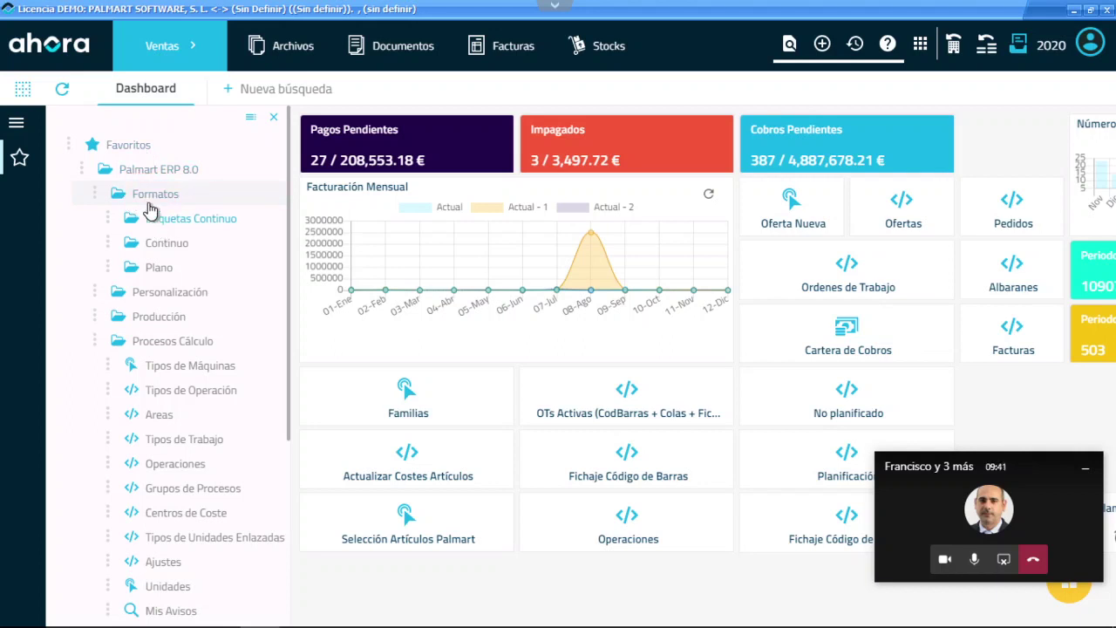
click(211, 226)
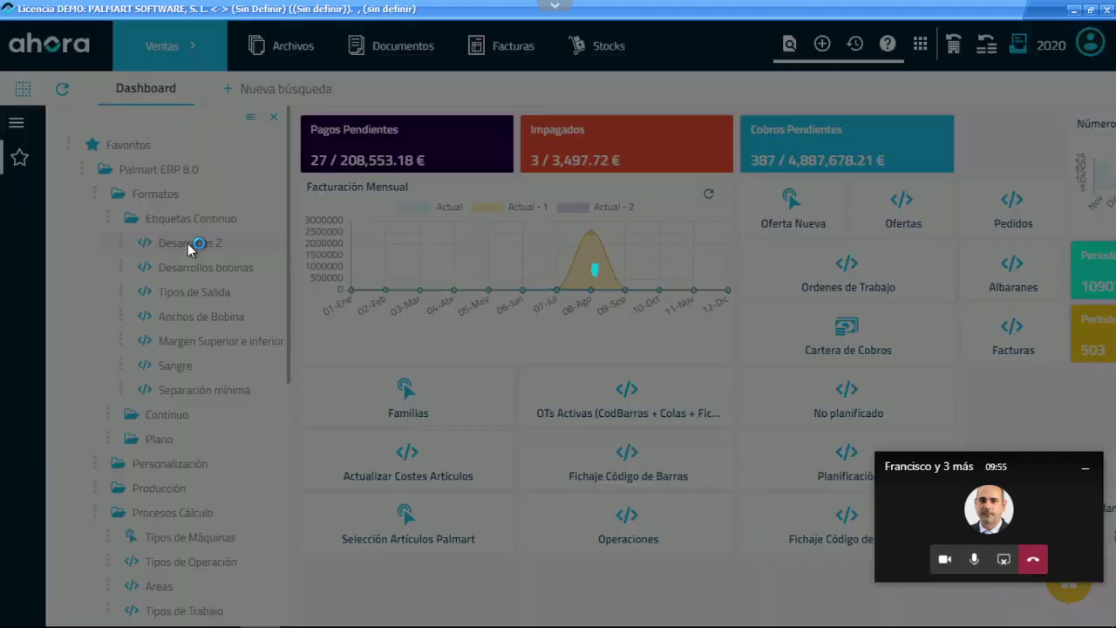
click(188, 246)
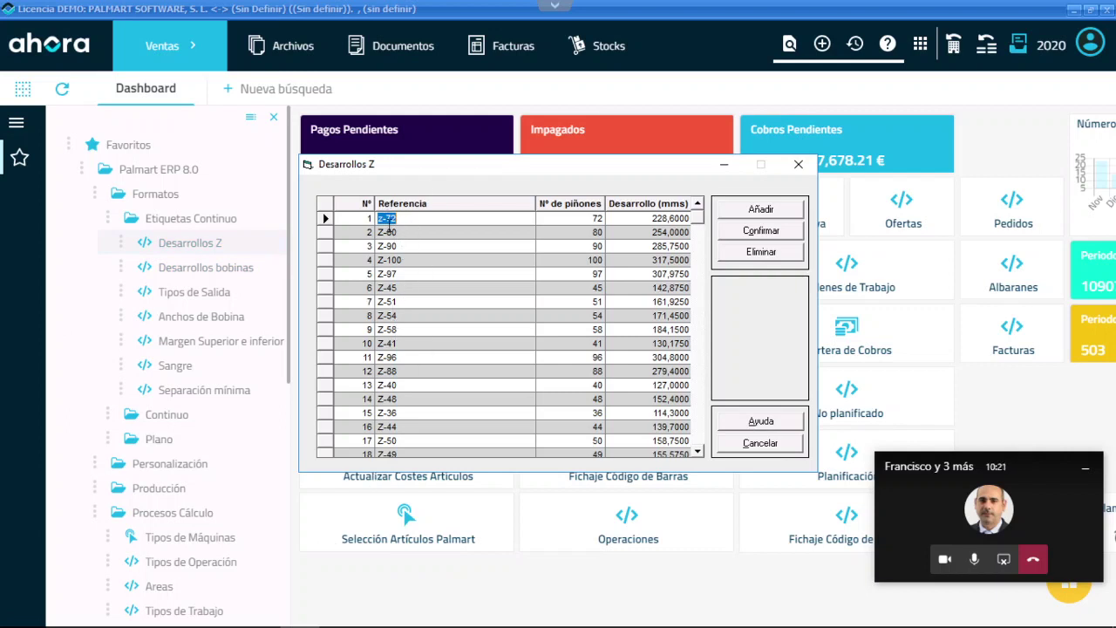
click(597, 218)
click(652, 218)
scroll(606, 292, down, 6)
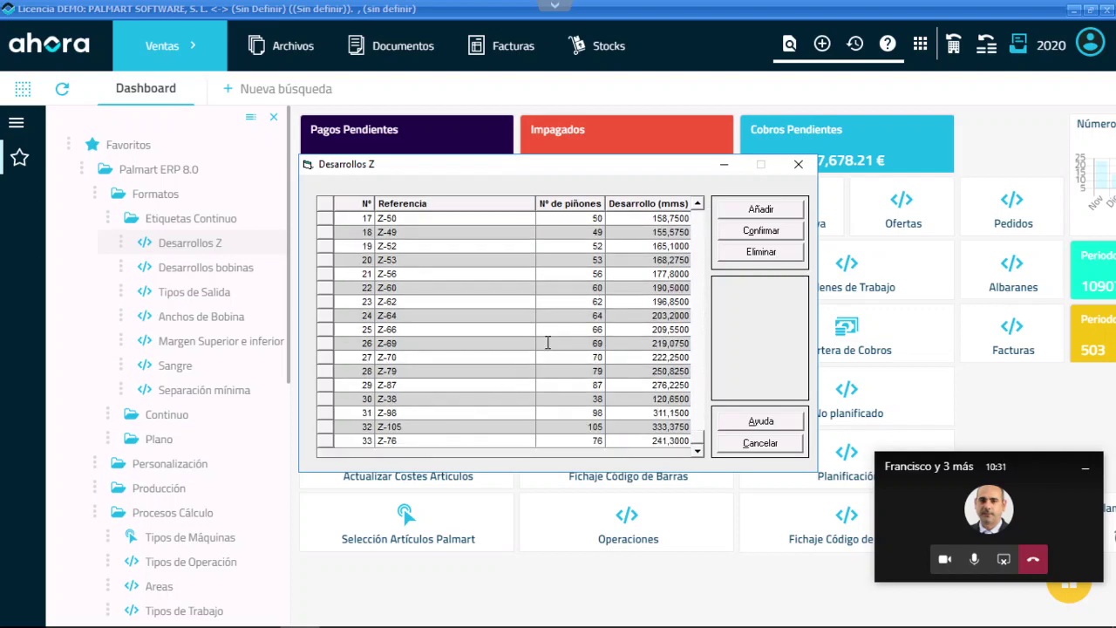
scroll(547, 342, up, 6)
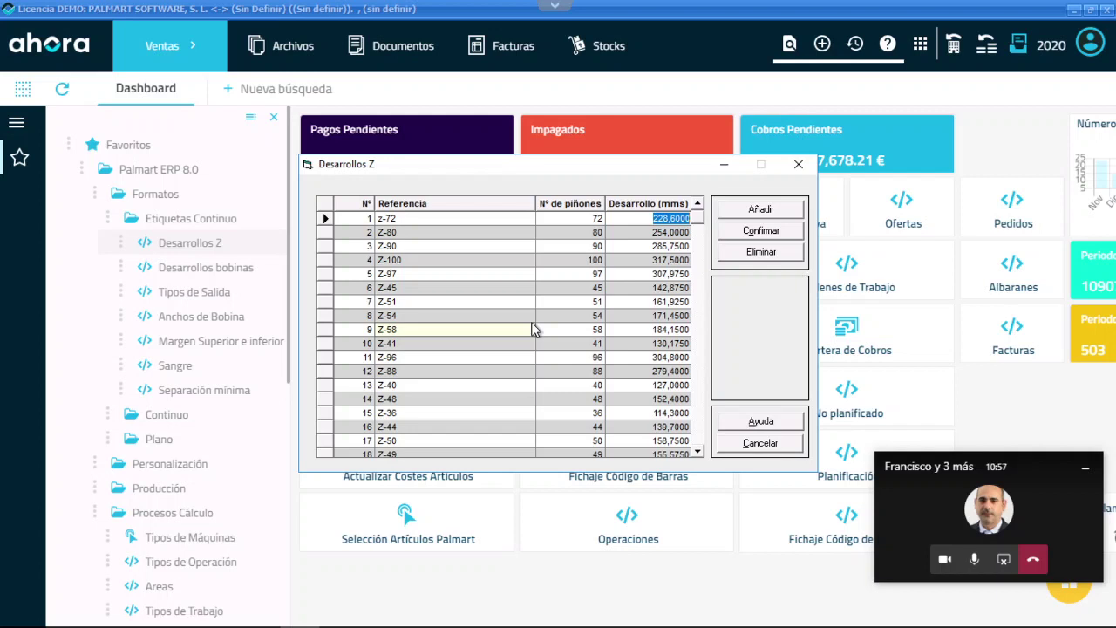
mouse_move(549, 10)
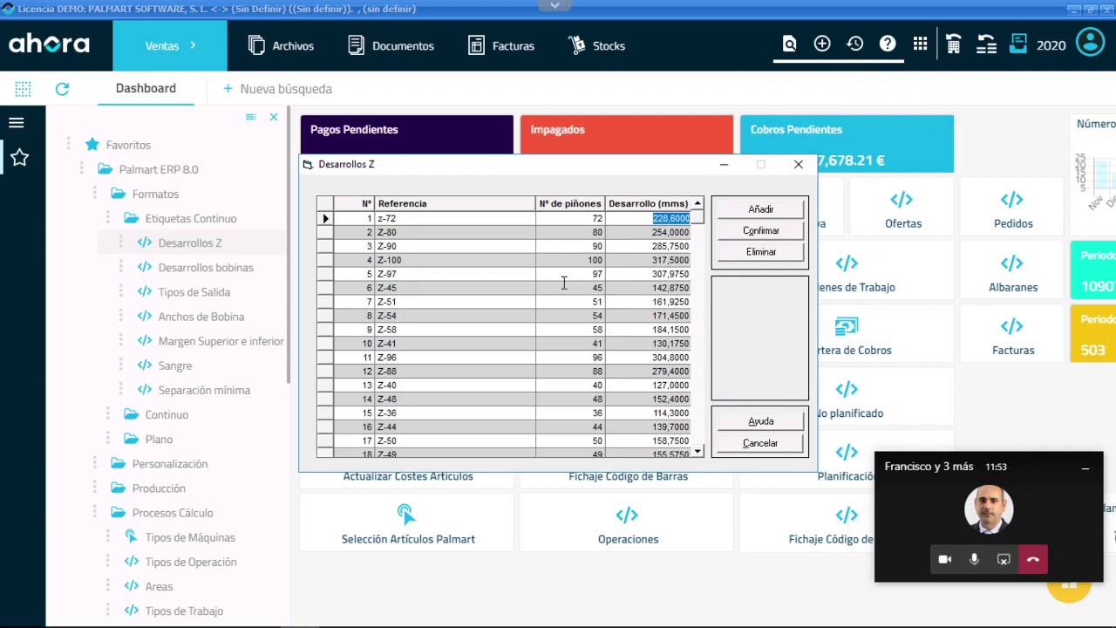
- Add a new row to the Desarrollos Z table and set its Nº de piñones to 105
scroll(552, 353, down, 5)
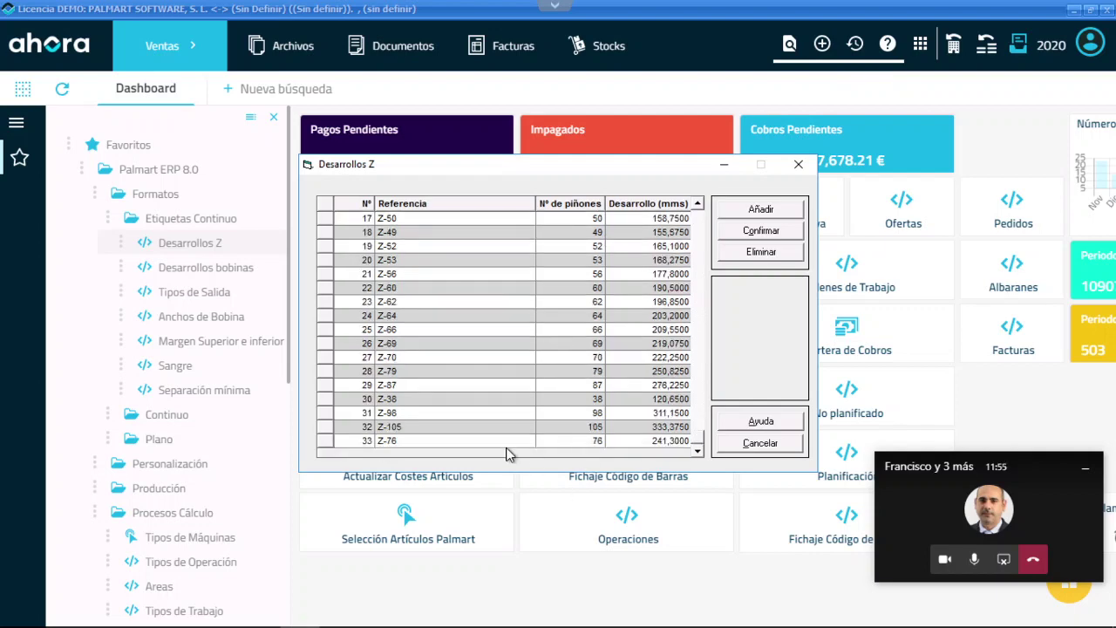
click(761, 211)
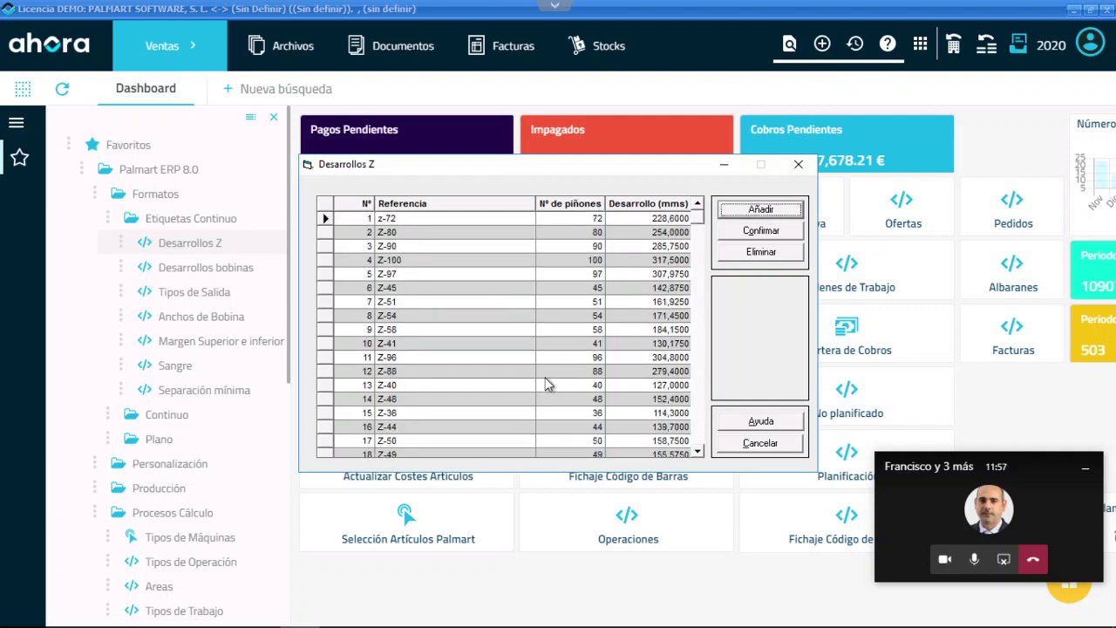
click(696, 443)
click(417, 441)
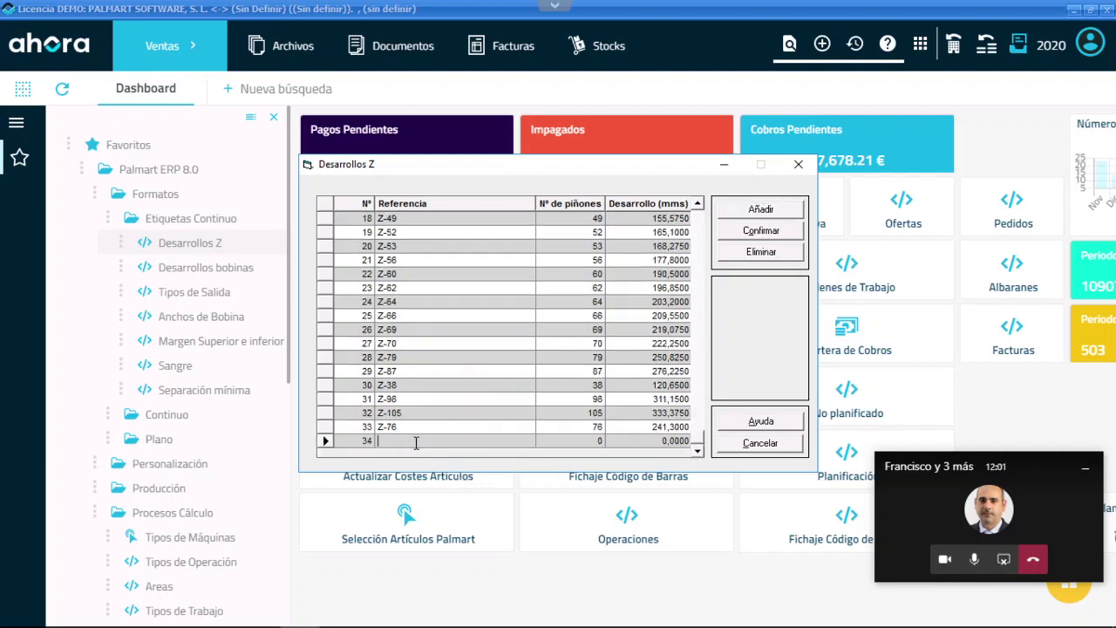
click(596, 439)
text(20)
key(Tab)
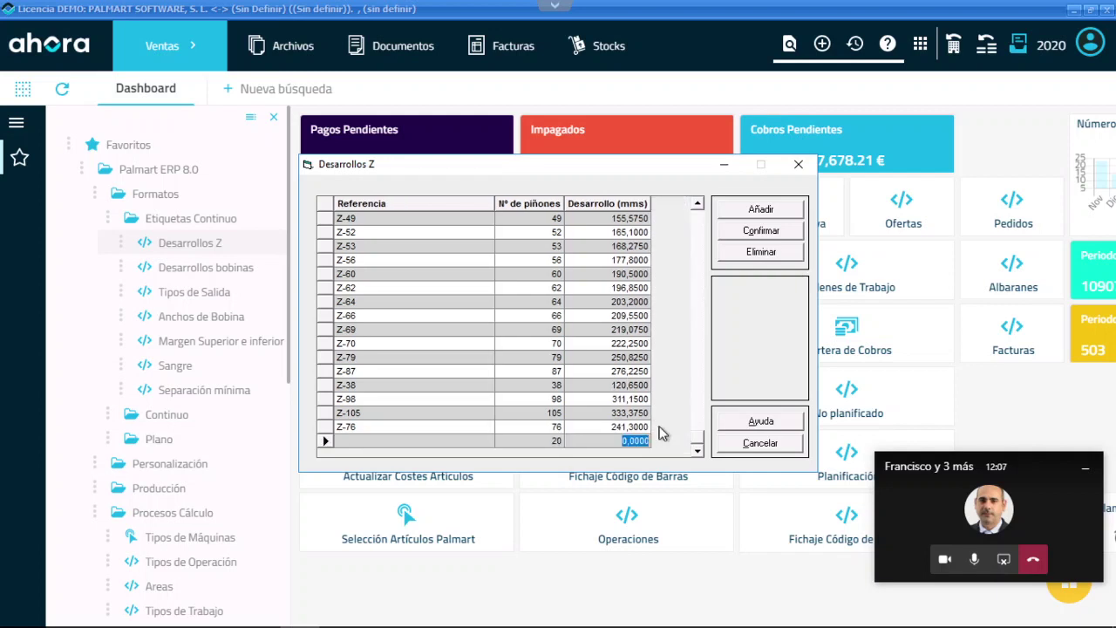
click(404, 436)
double_click(549, 440)
text(105)
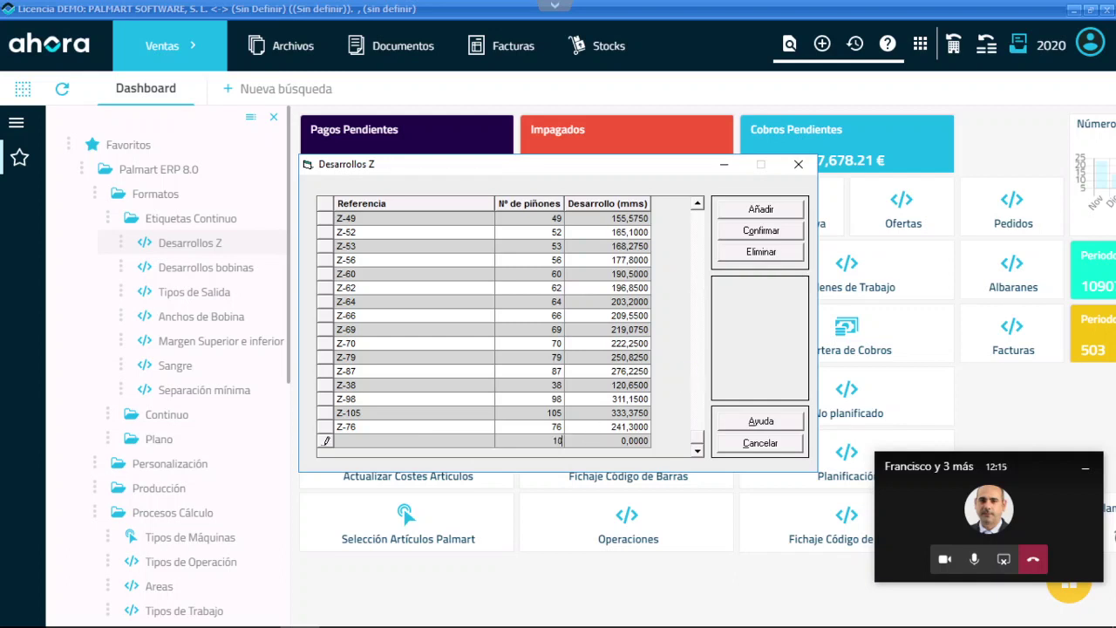
key(Tab)
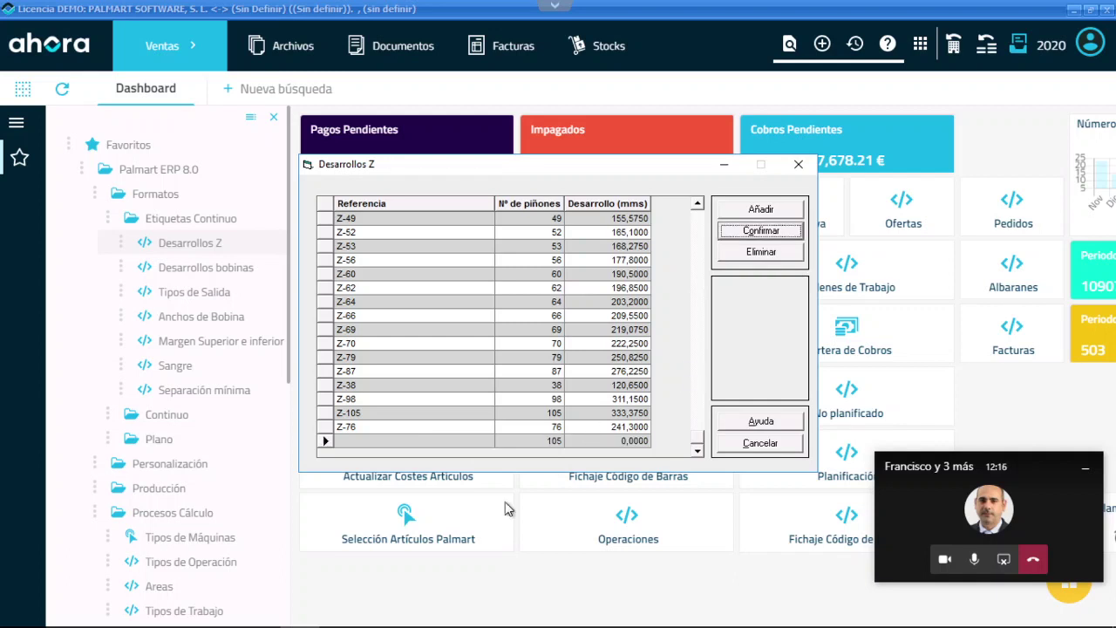
- Set the new row's Referencia to Z-105, confirm the table, and close Desarrollos Z
click(382, 440)
text(Z)
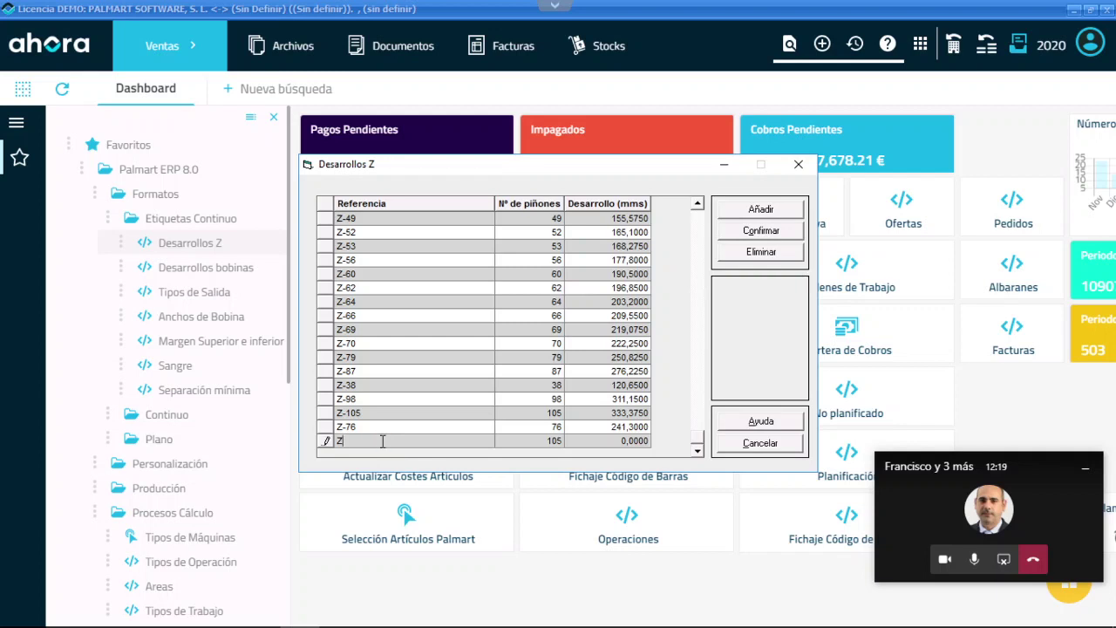
text(-105)
key(Tab)
key(Tab)
key(Tab)
click(763, 235)
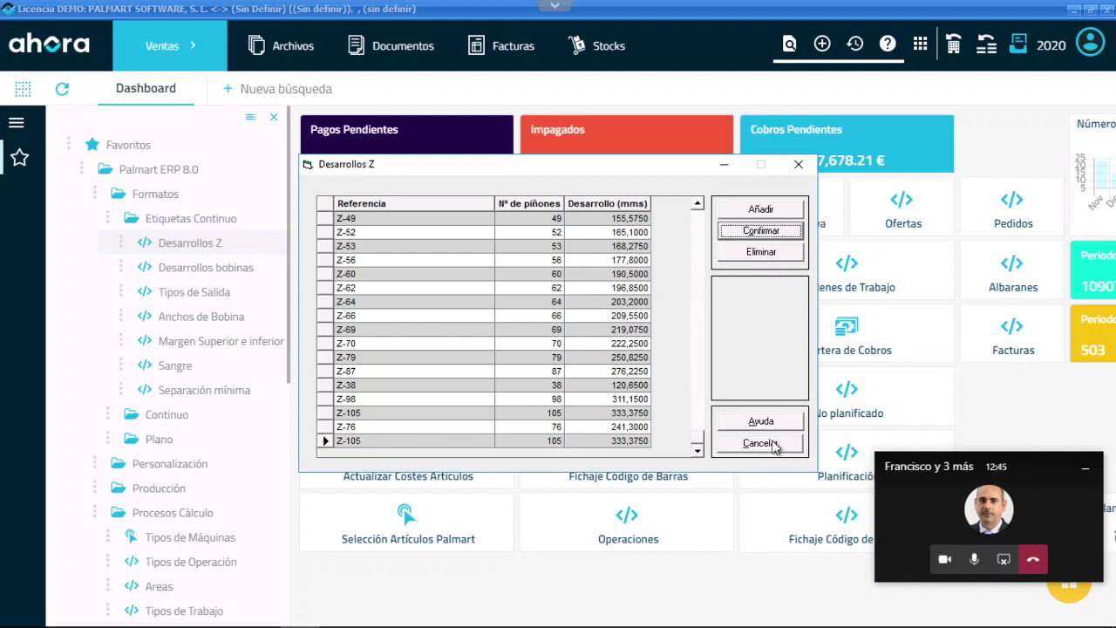
click(758, 443)
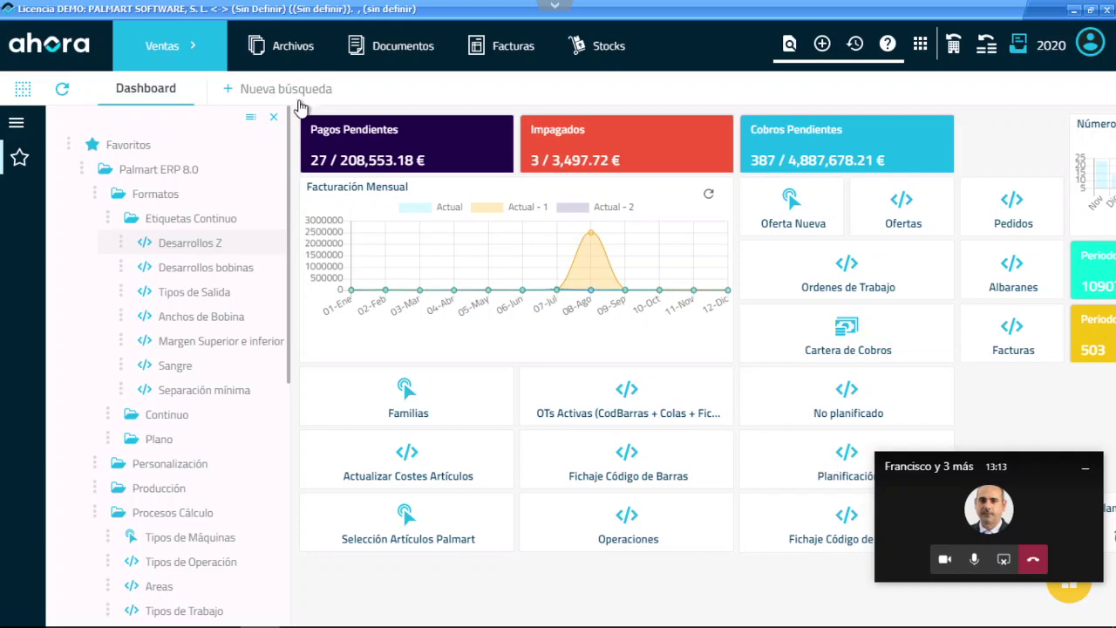
- Review the reel developments and their descriptions in Desarrollos bobinas, and close the table
click(209, 271)
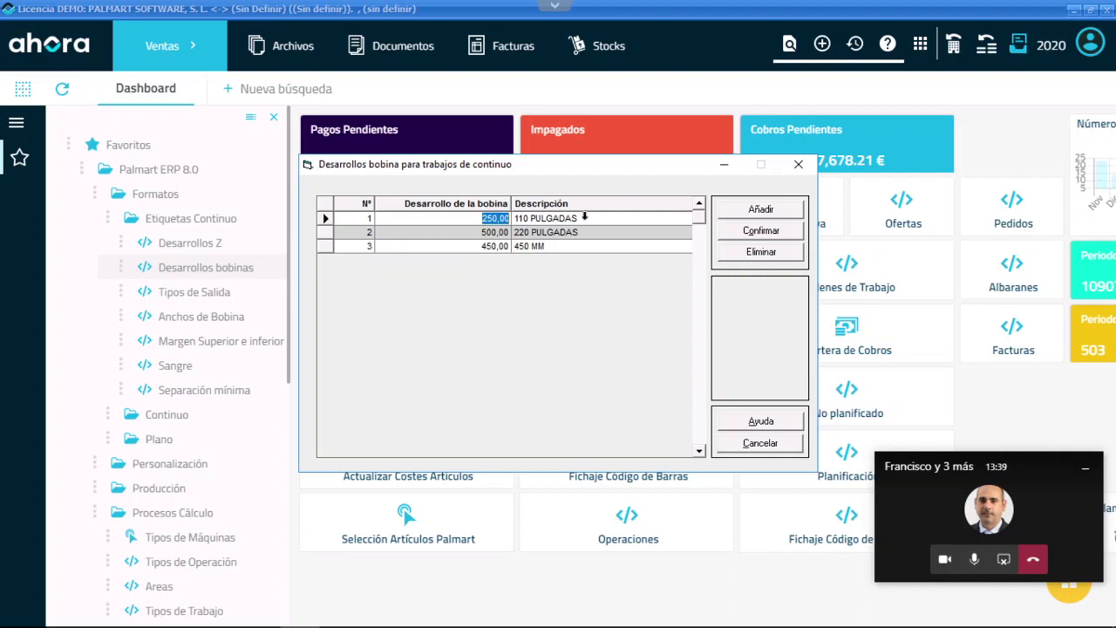
click(556, 232)
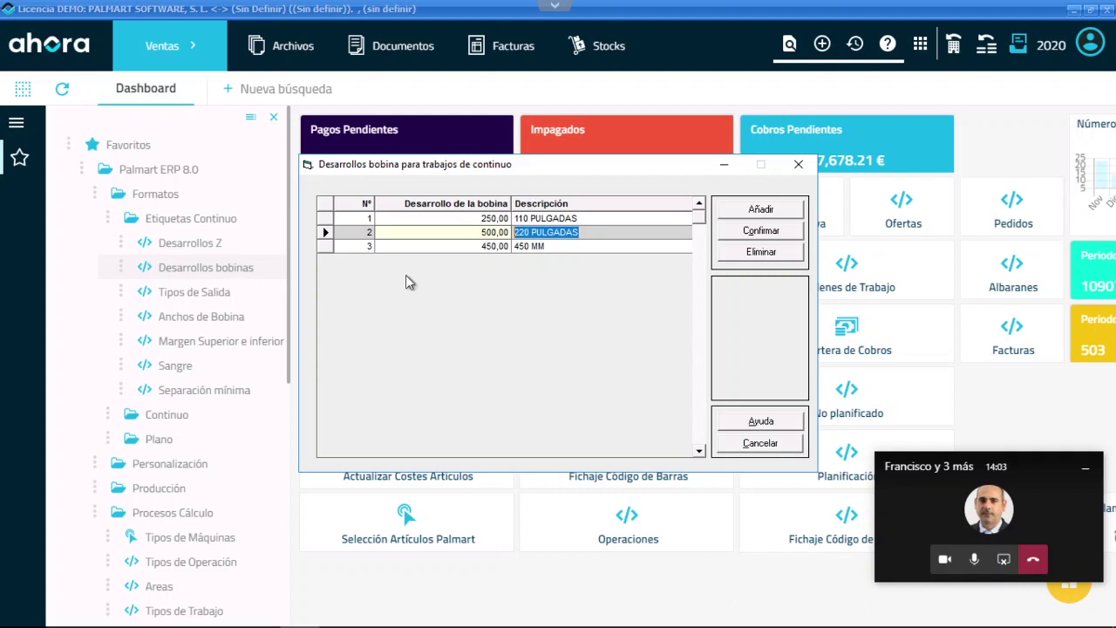
click(760, 443)
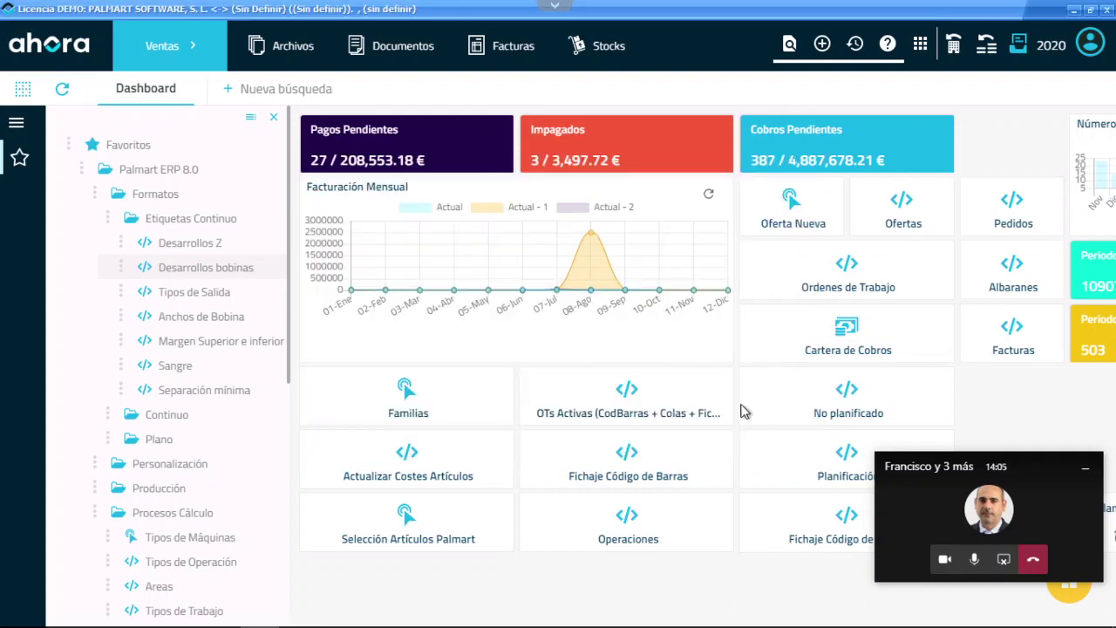
- In Tipos de Salida, examine the records and associated images of TIPO 1 and TIPO 6, and close the list
click(204, 295)
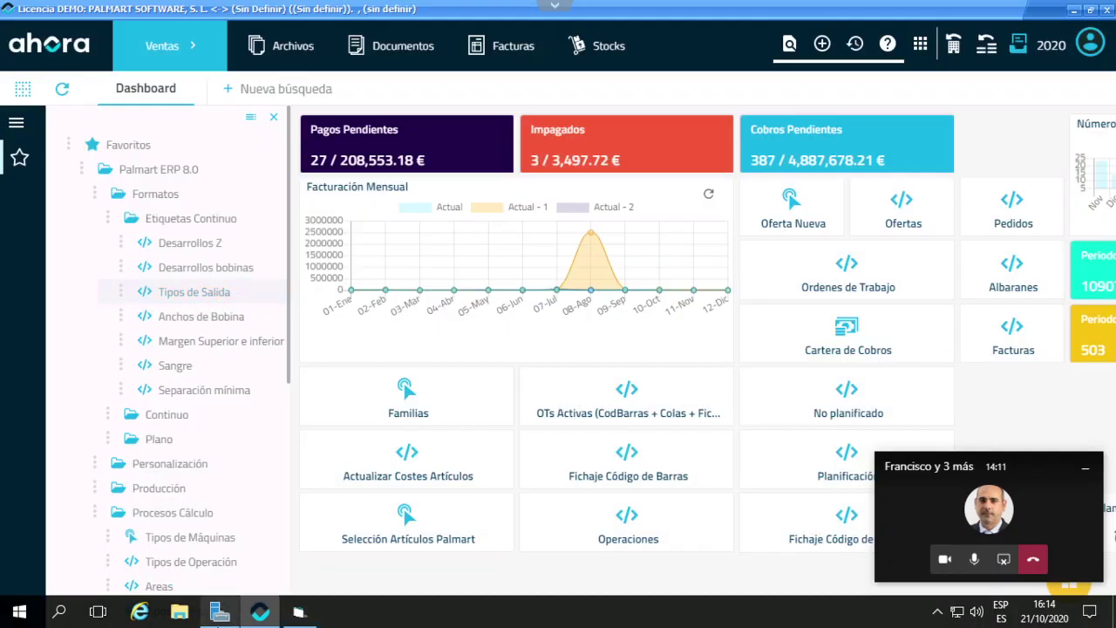
click(301, 613)
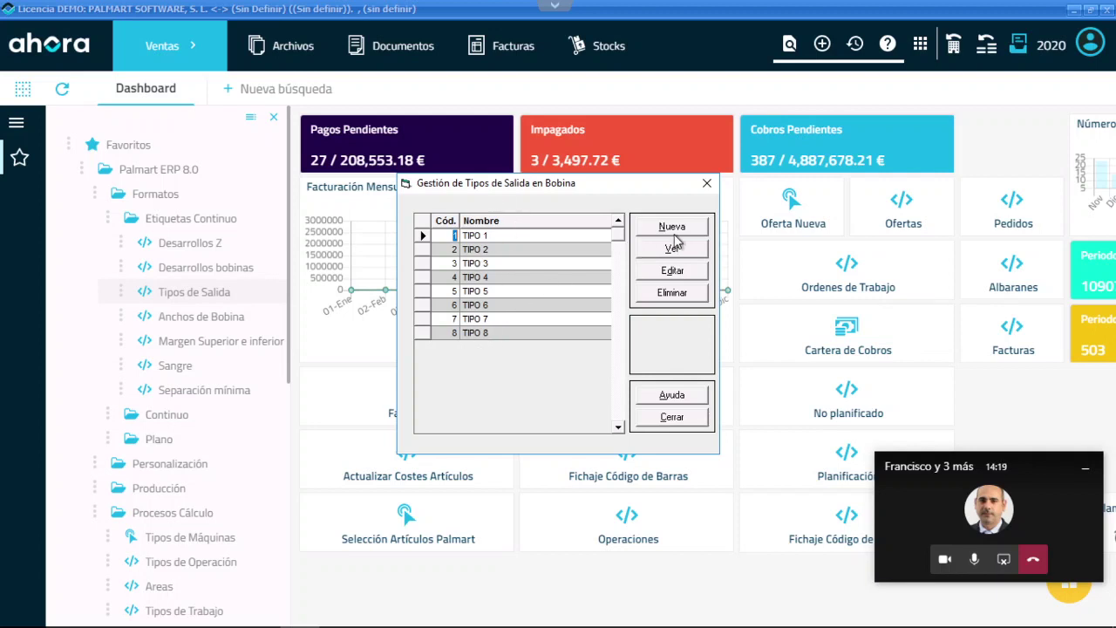
click(681, 271)
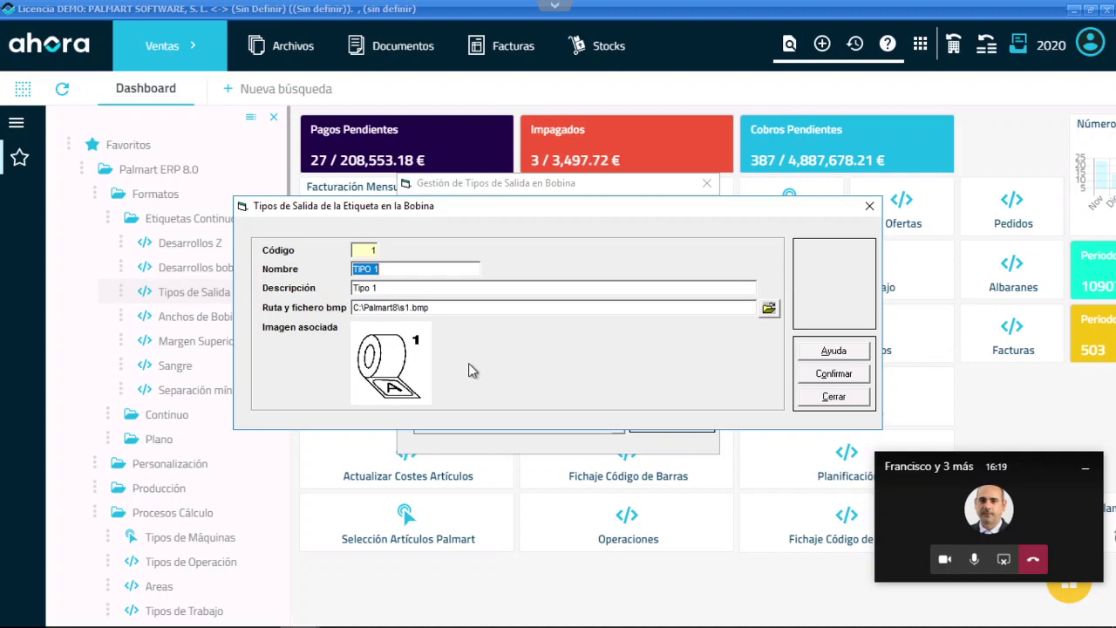
click(833, 398)
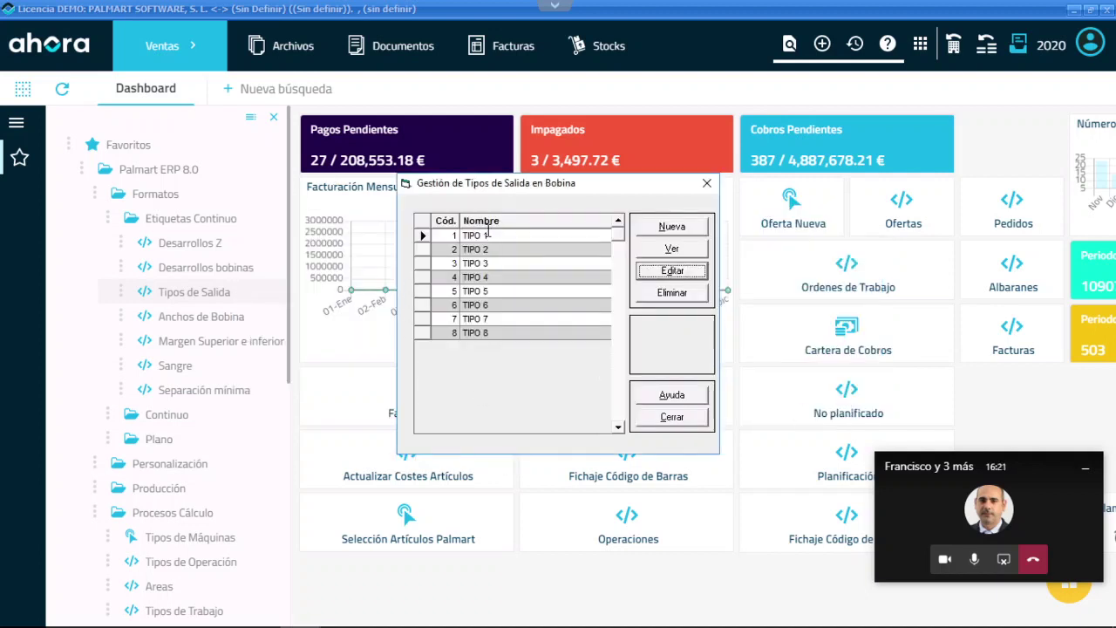
double_click(505, 305)
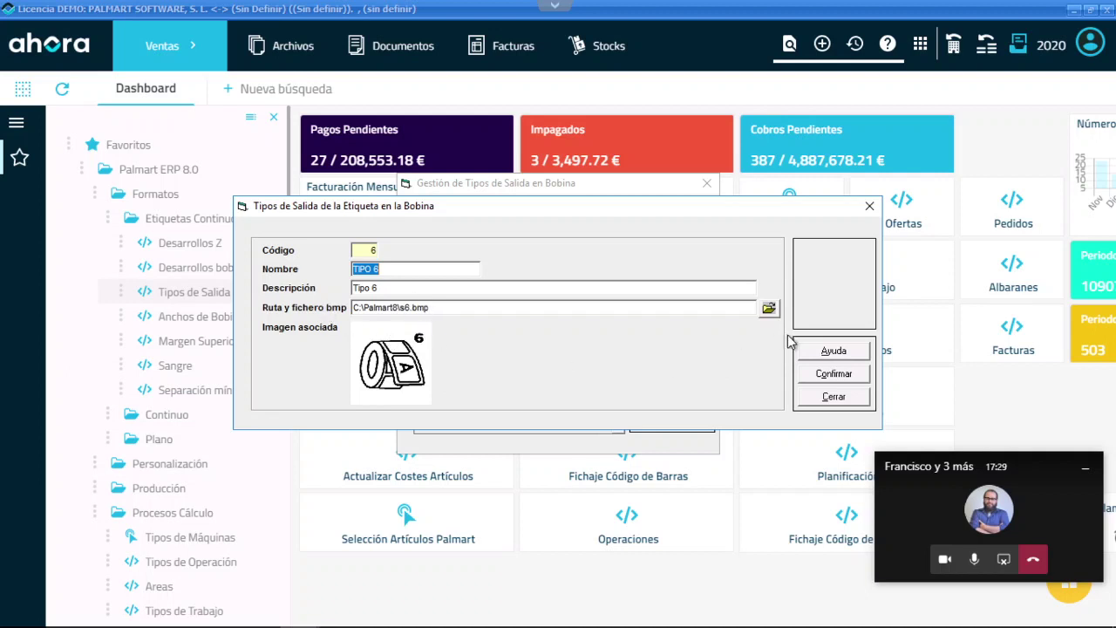
click(838, 374)
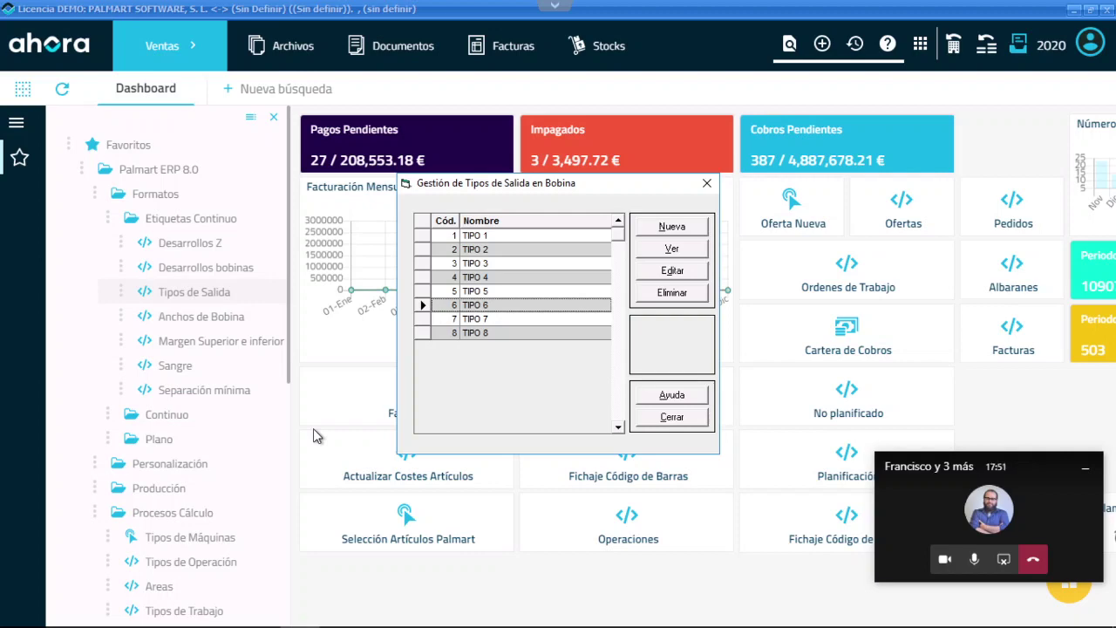
click(671, 418)
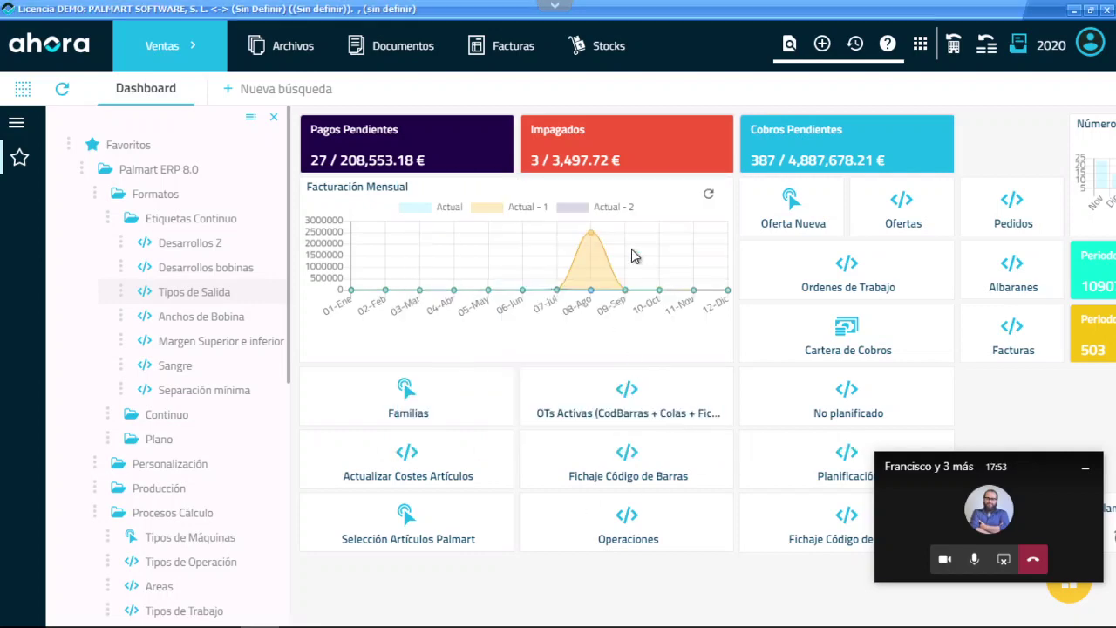
- Create a new sales offer for the client ALMACENES S.A. and save it
click(792, 216)
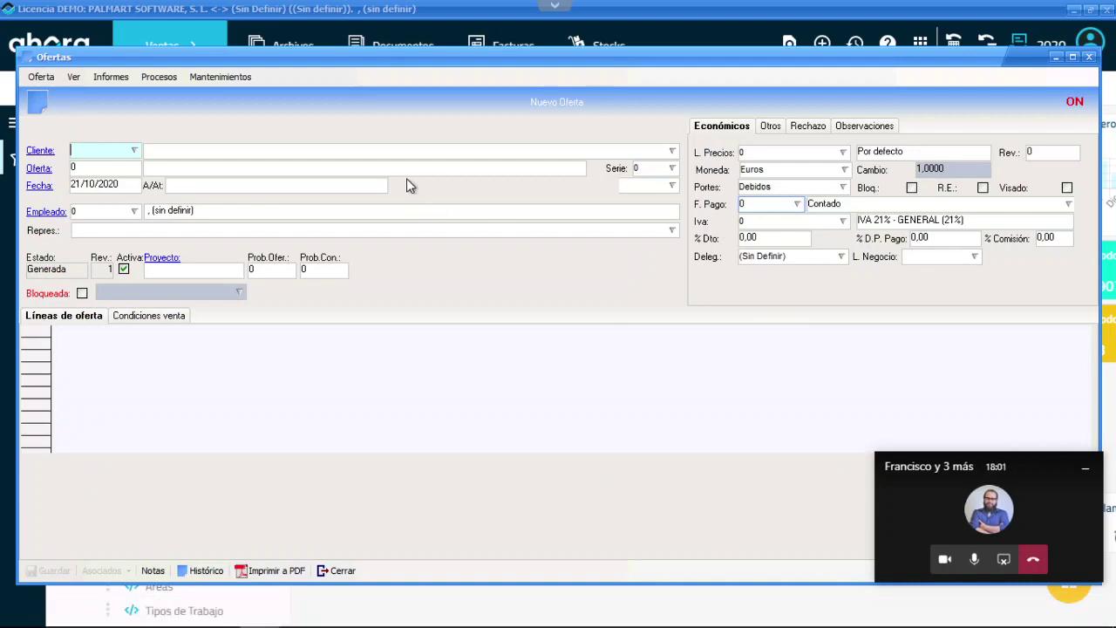
click(137, 153)
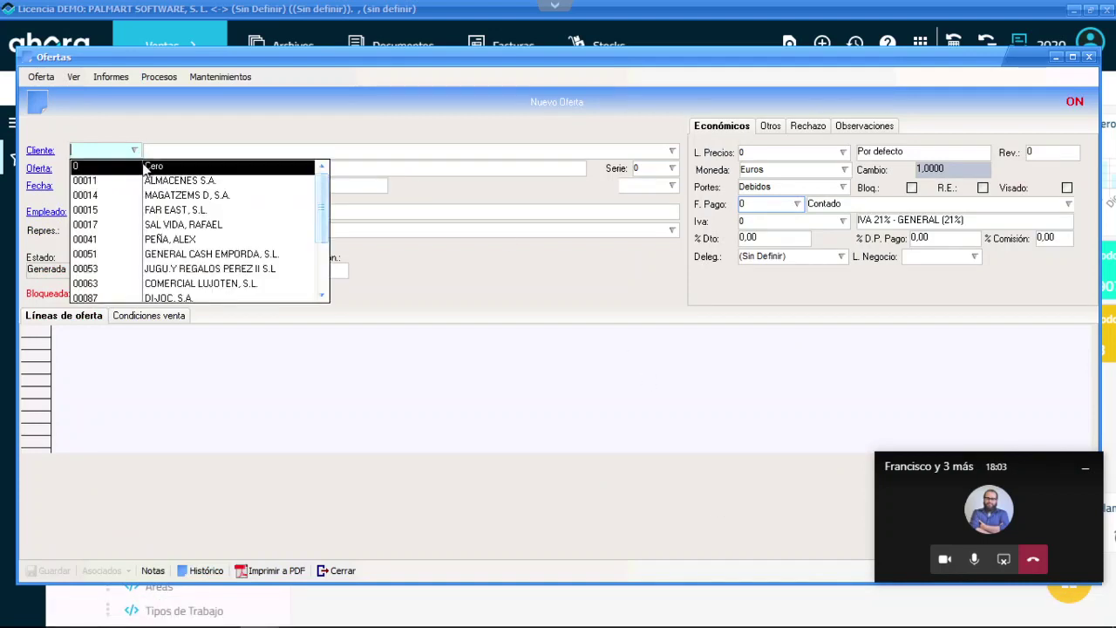
click(184, 181)
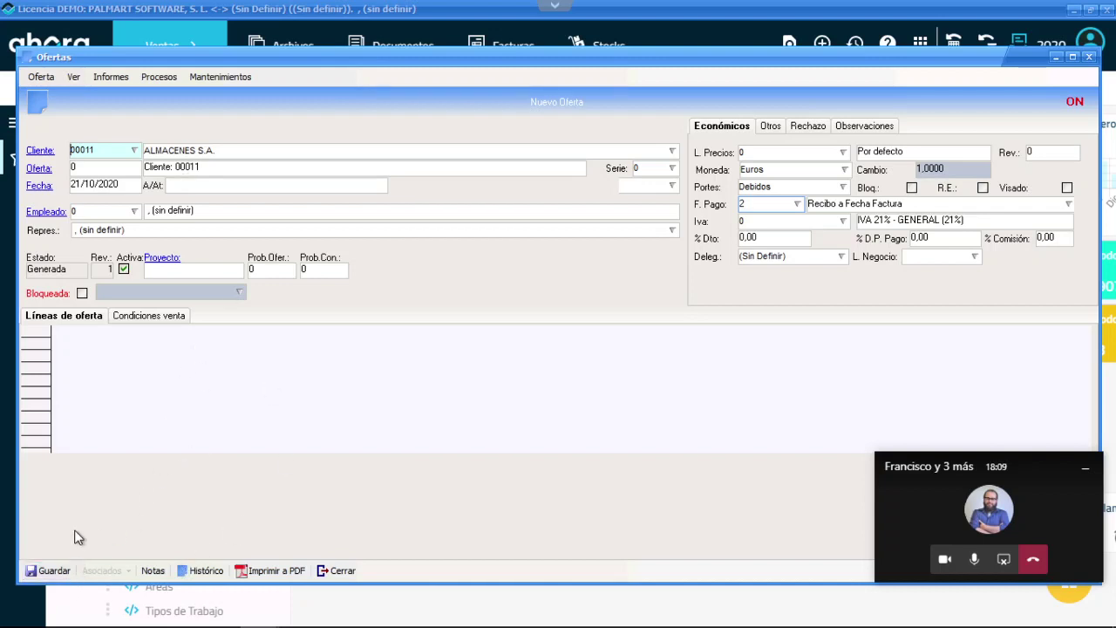
click(46, 568)
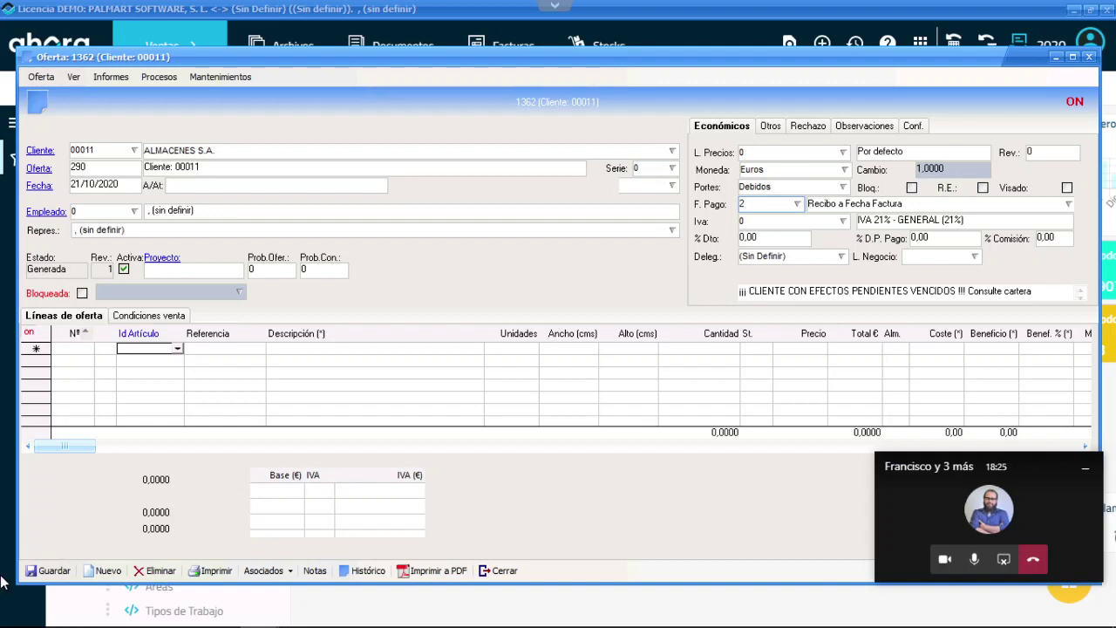
- Add an offer line for the article ETIQCONT (Etiquetas flexo) with a quantity of 1.000.000
click(177, 350)
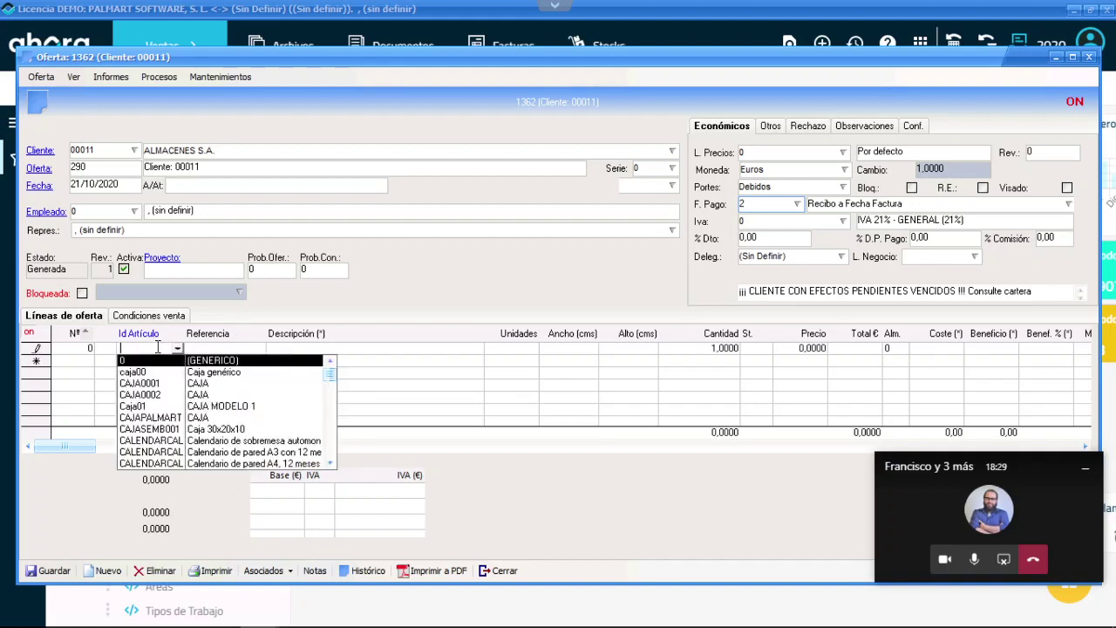
click(157, 347)
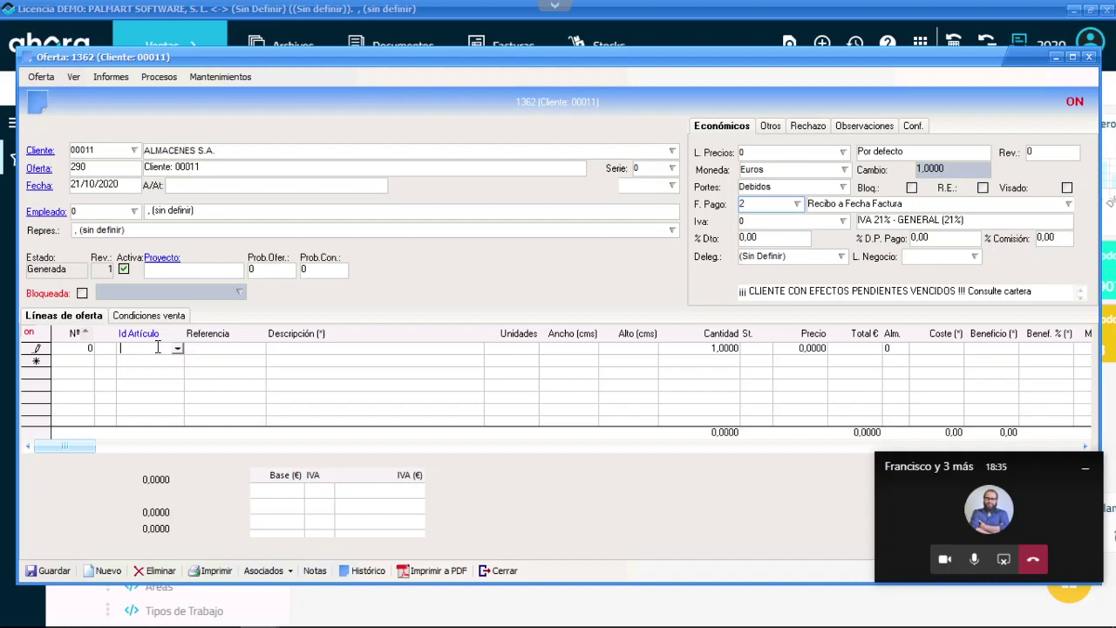
text(et)
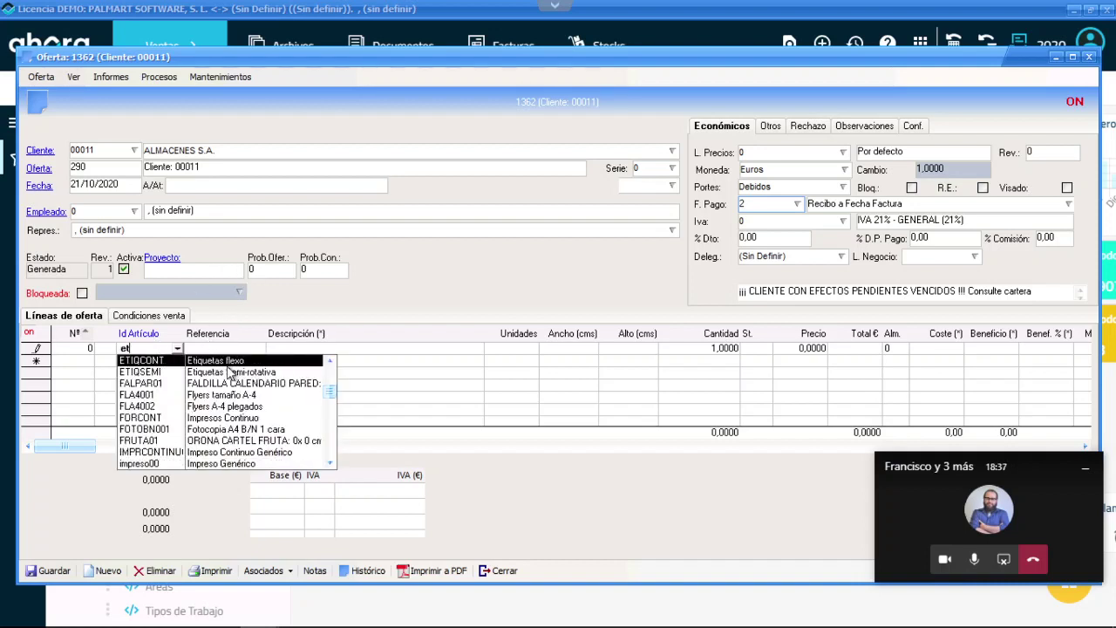
key(Return)
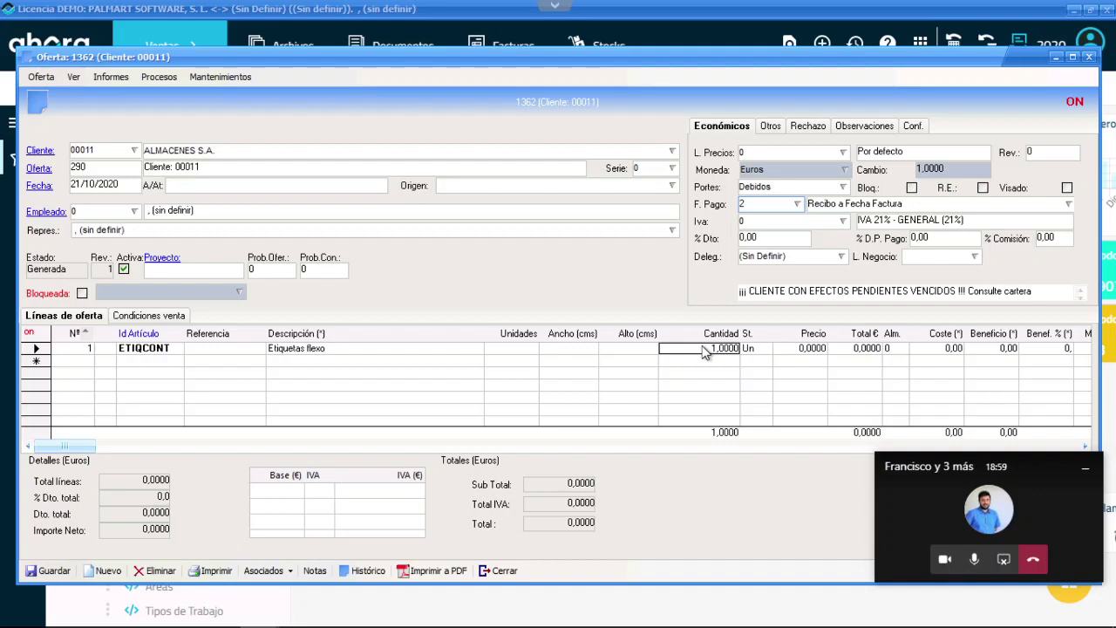
text(1.000.)
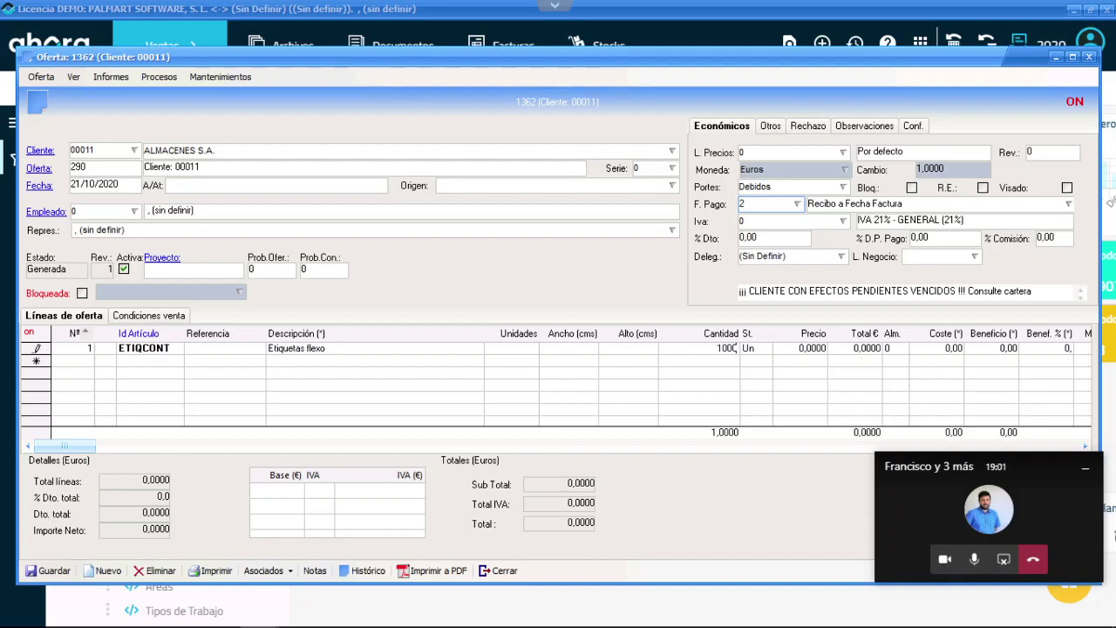
text(000)
key(Return)
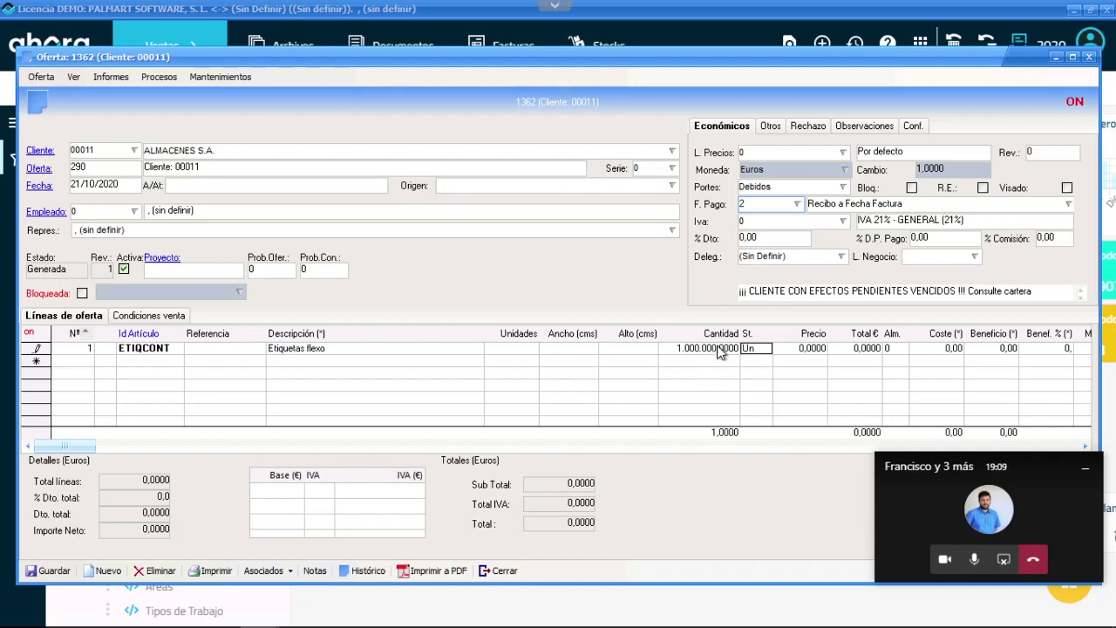
- Open the price calculation for the Etiquetas flexo offer line and save it to reach the quote's print runs
double_click(716, 347)
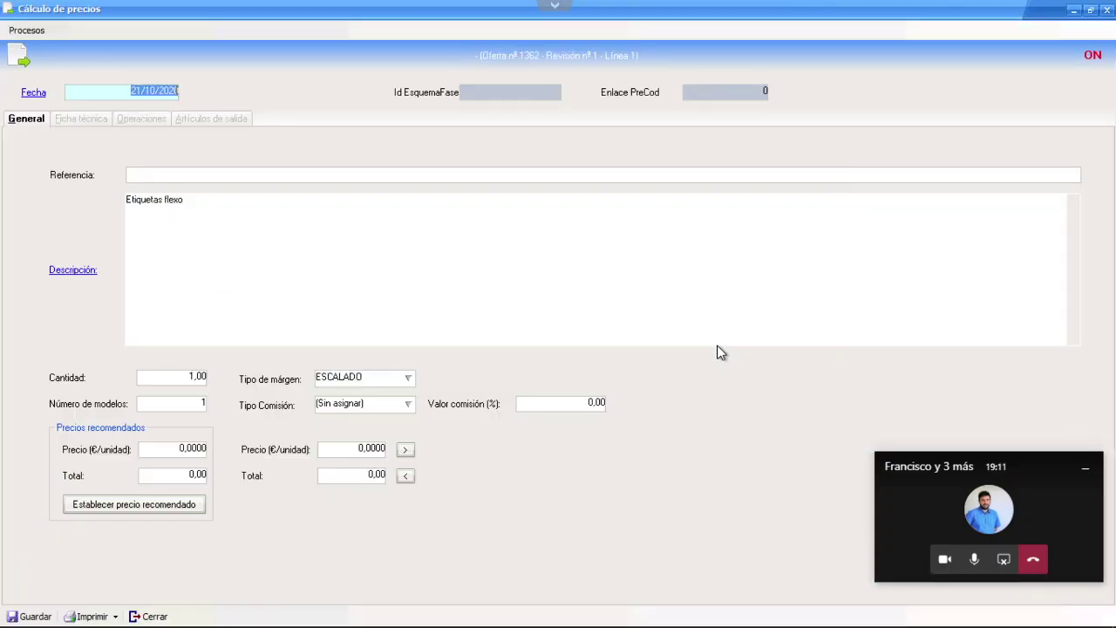
click(26, 617)
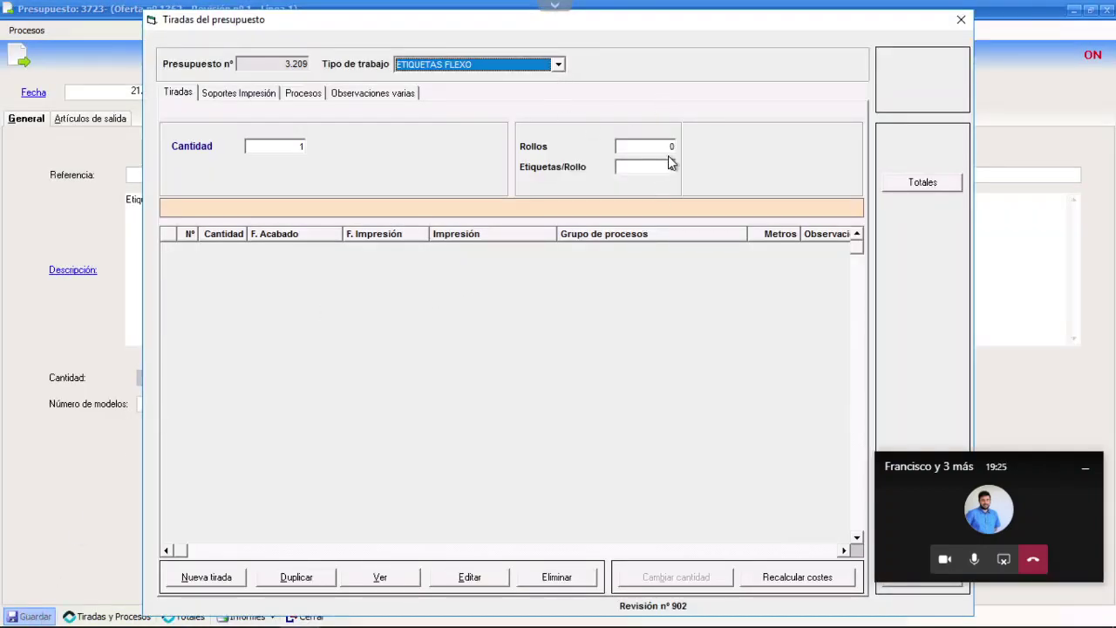
- Try a quantity of 10.000 for the quote's print runs, and clear the value
click(292, 145)
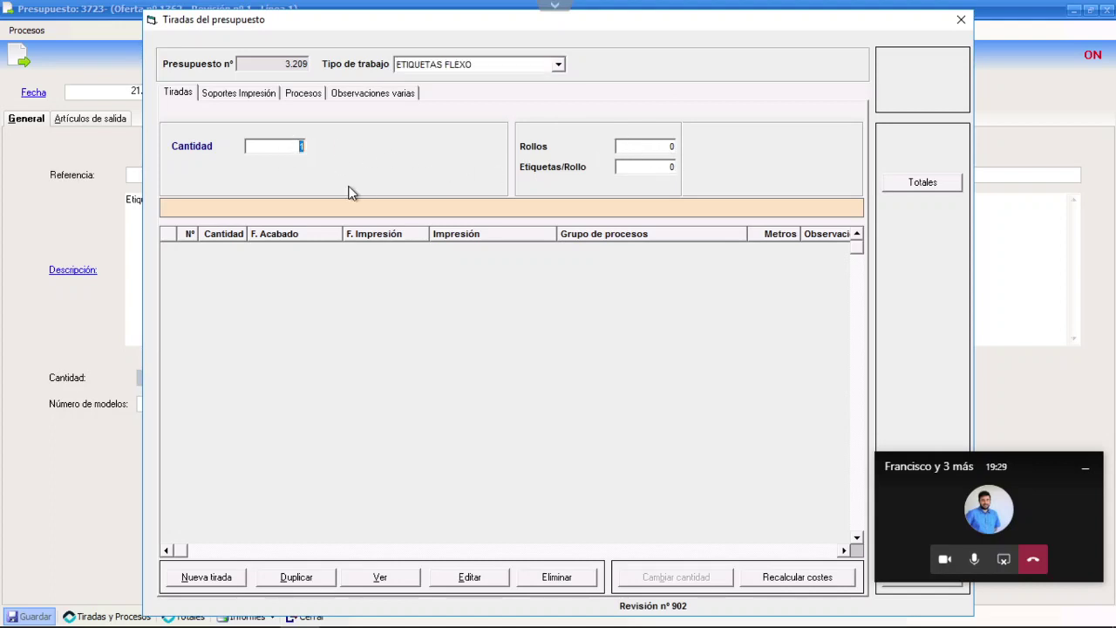
text(10000)
key(Tab)
drag(272, 147, 302, 146)
text(10.000)
key(Tab)
drag(264, 145, 311, 145)
key(BackSpace)
key(Tab)
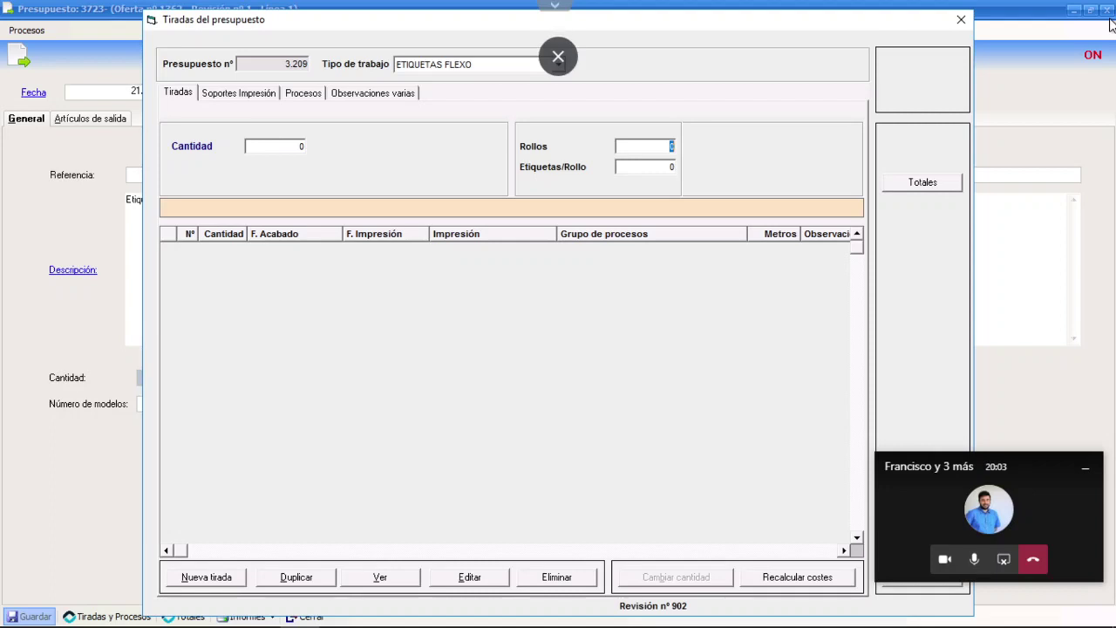
- Set the quote to 100 rolls with 1.000 labels per roll
text(100)
key(Tab)
text(1000)
key(Tab)
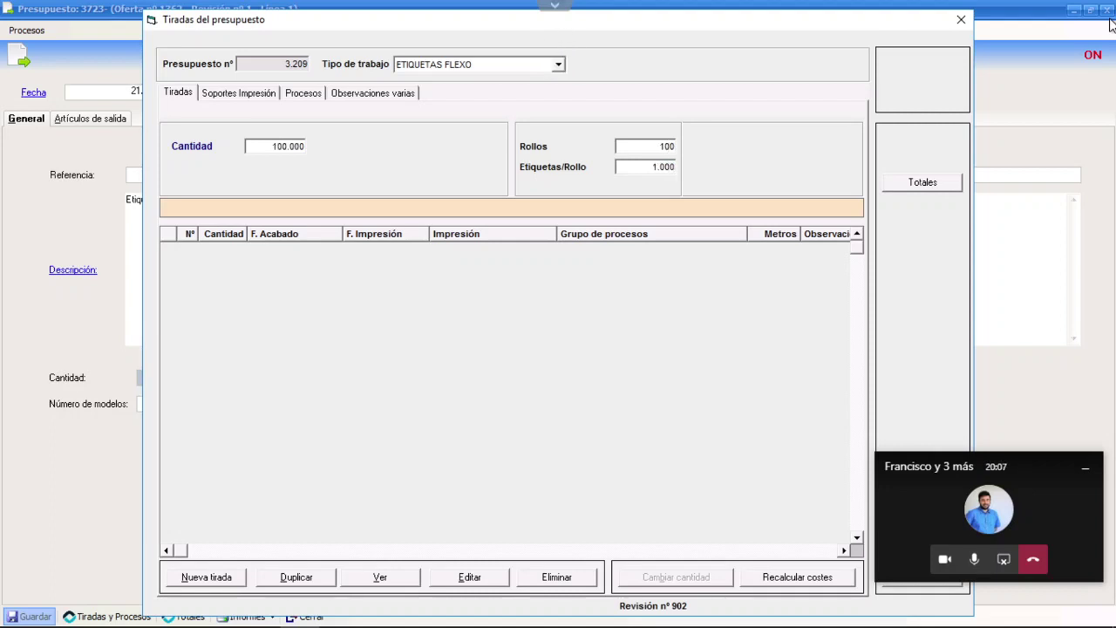
- Create a new print run with 4 + 0 inks and 5 plates (Planchas)
click(213, 580)
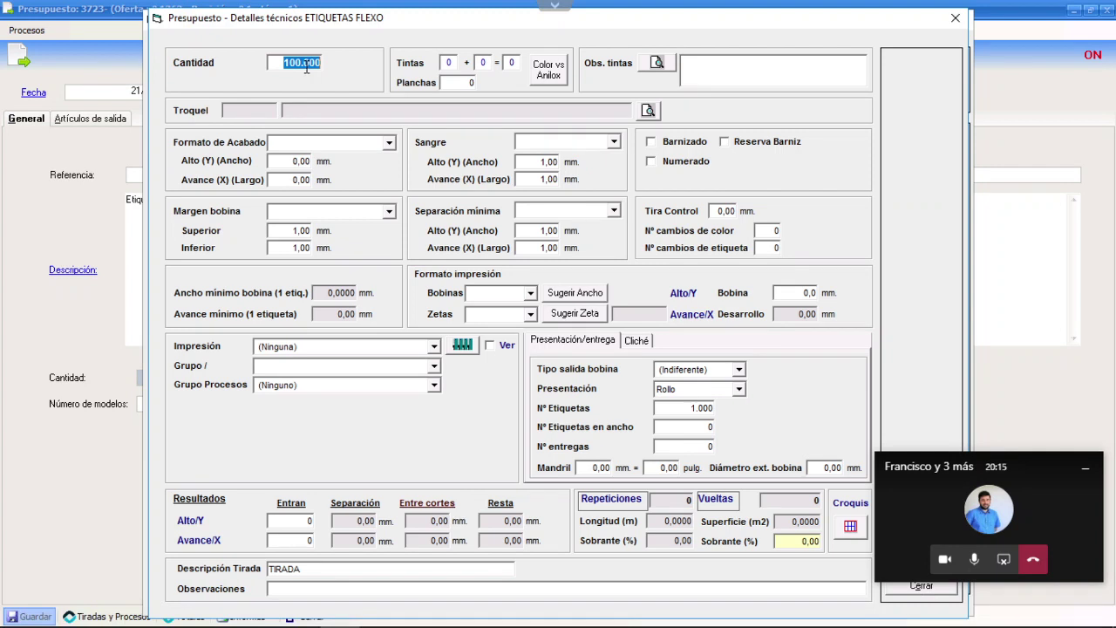
click(448, 63)
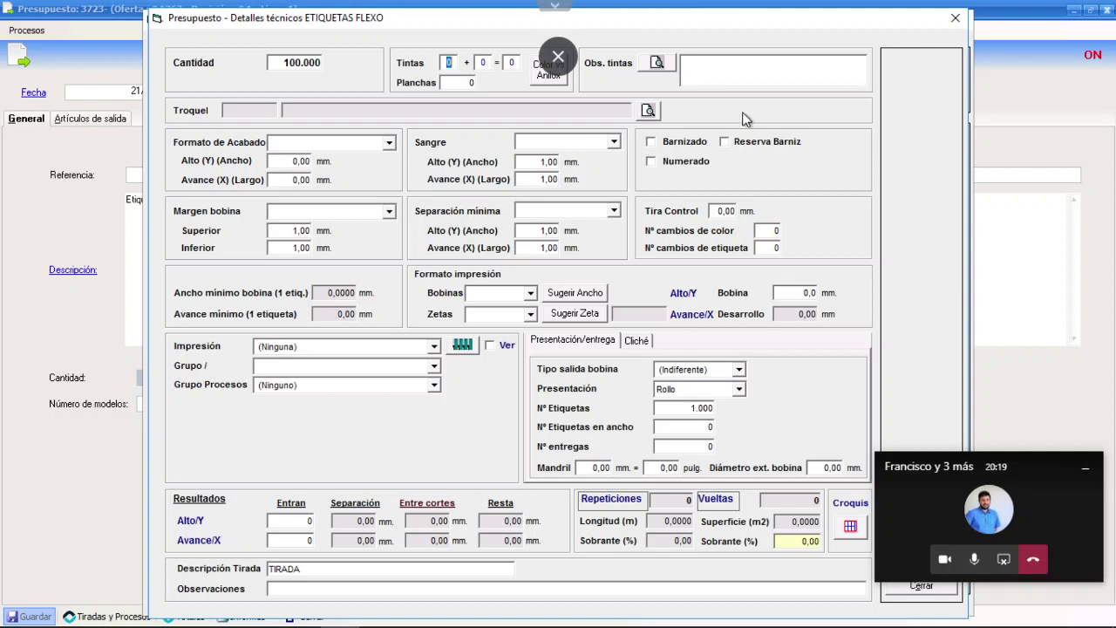
text(4)
key(Tab)
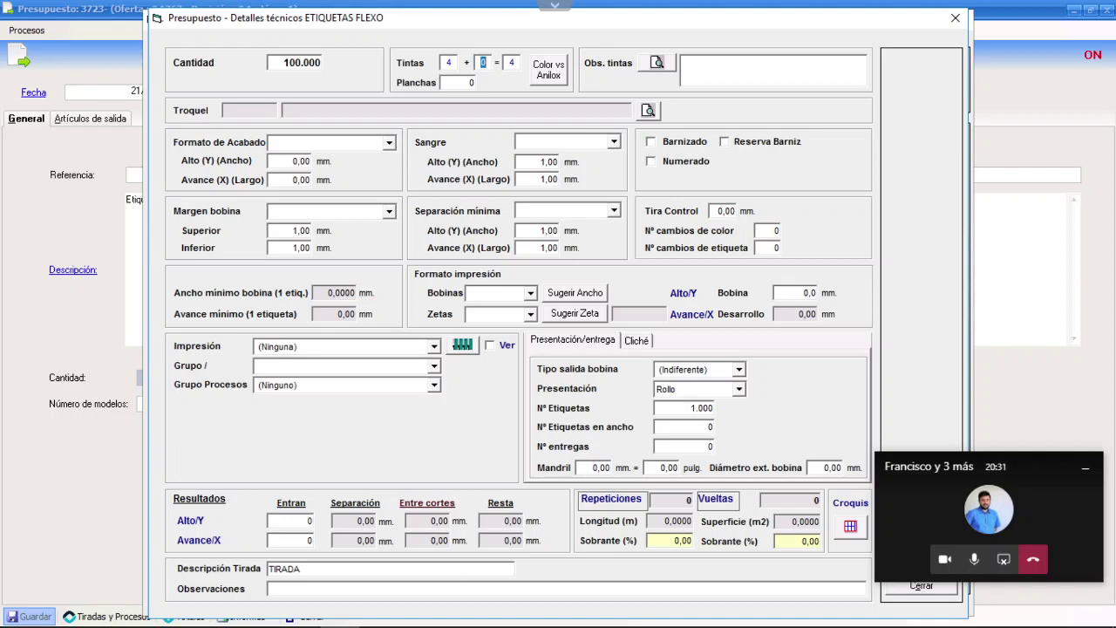
click(469, 83)
- Add a row with colour 1 to the Colores vs Anilox list, and discard the change
click(545, 80)
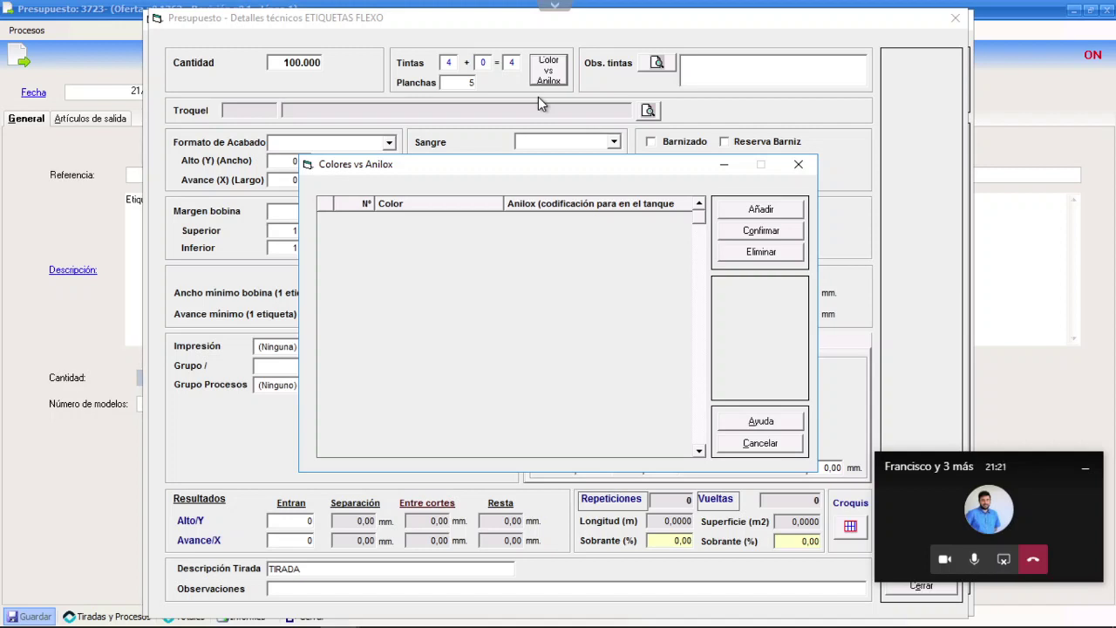
click(763, 210)
click(400, 216)
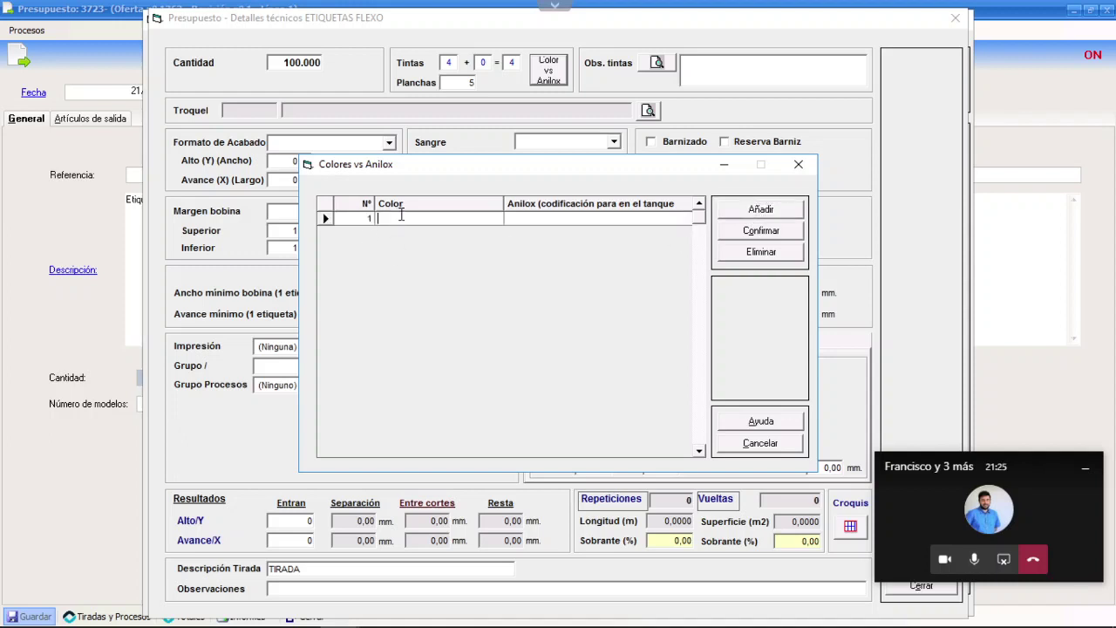
text(1)
key(Tab)
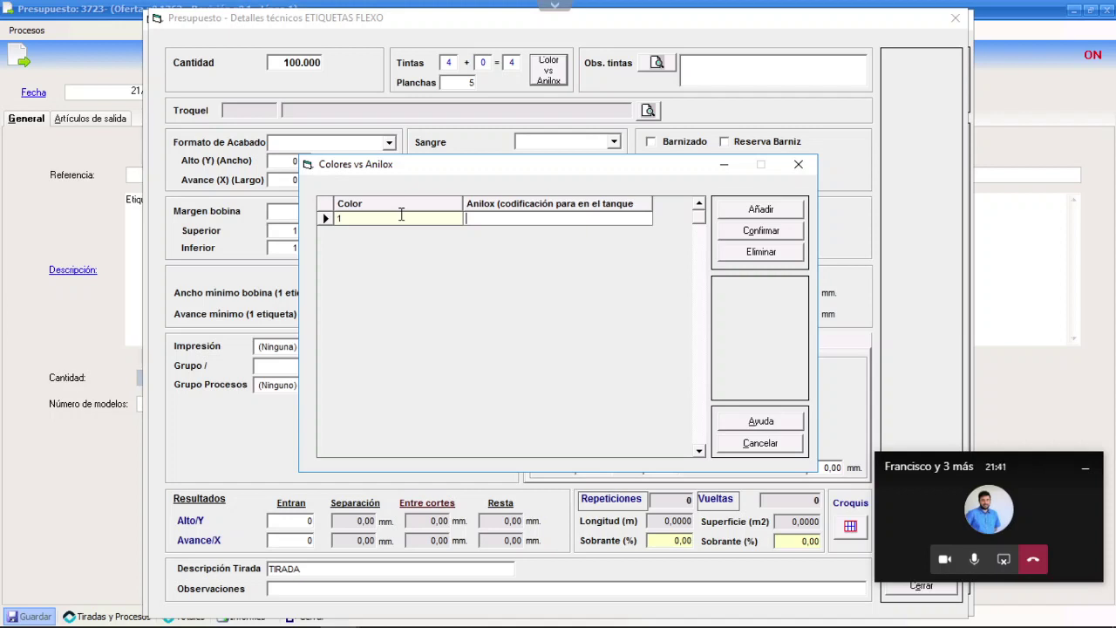
click(760, 445)
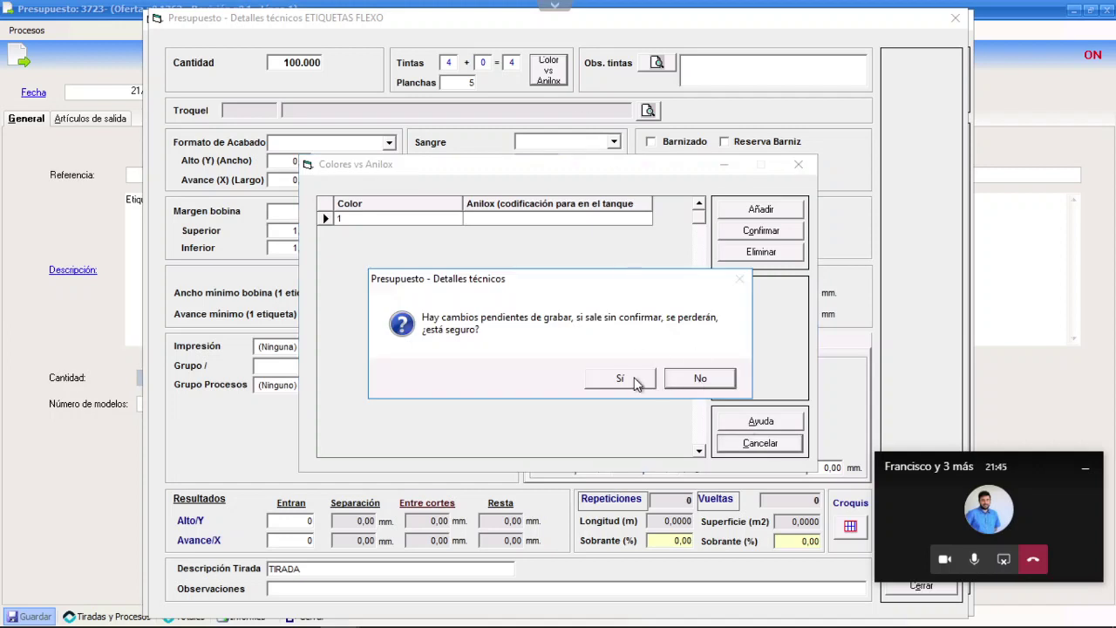
click(634, 382)
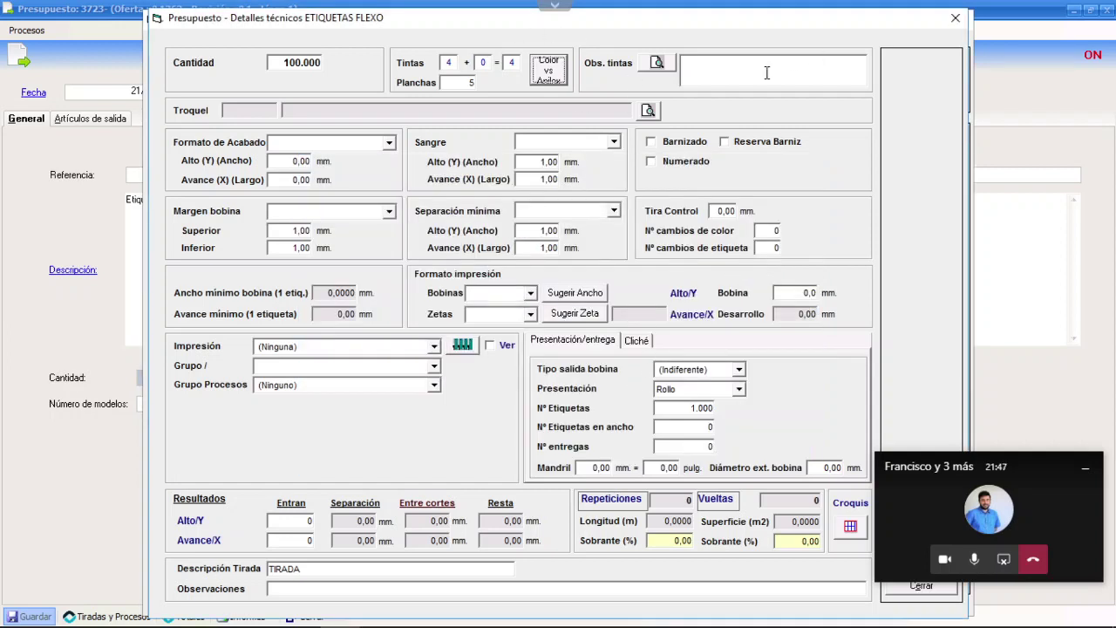
- Set the finished label format to 100 mm Alto (Ancho) and 50 mm Avance (Largo)
click(700, 67)
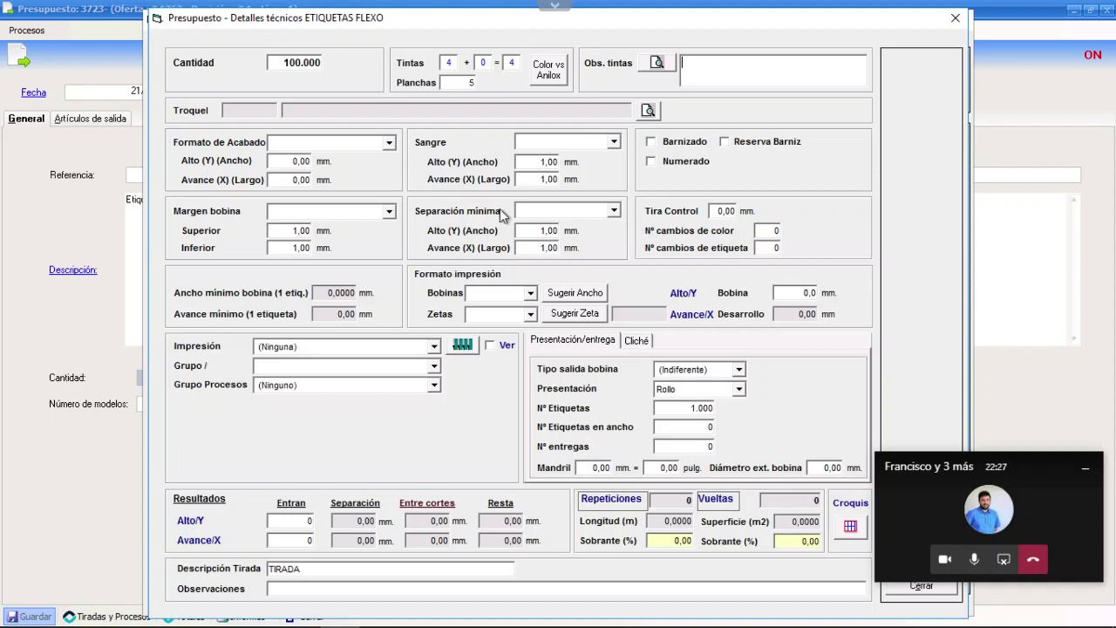
click(293, 160)
text(100)
key(Tab)
text(50)
key(Tab)
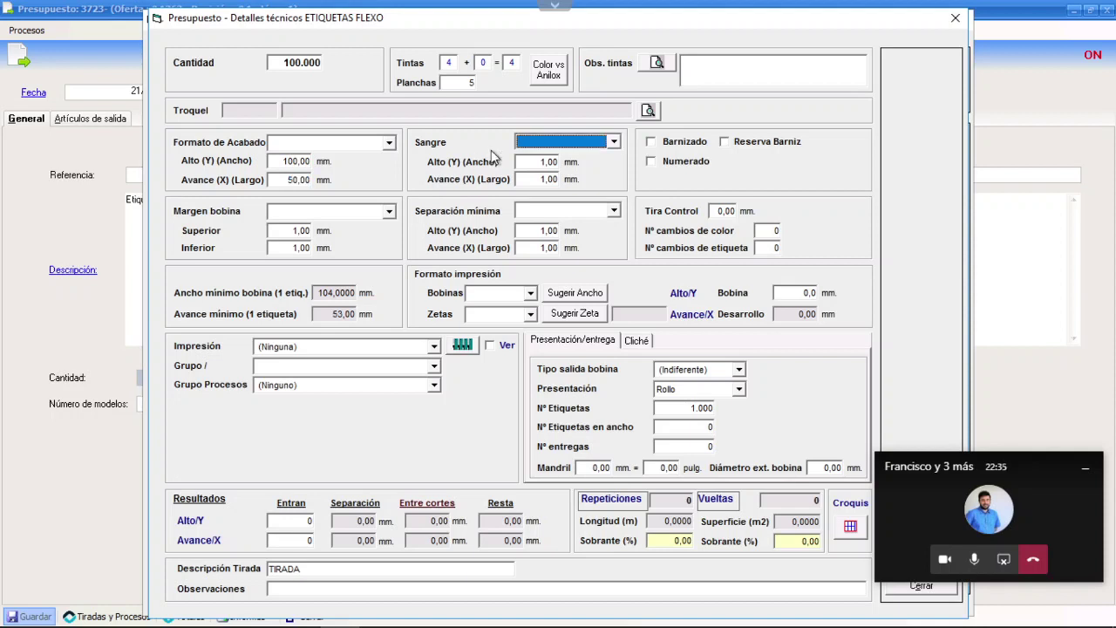
- Set the bleed (Sangre) to 0 mm in both Alto and Avance
key(Tab)
text(0)
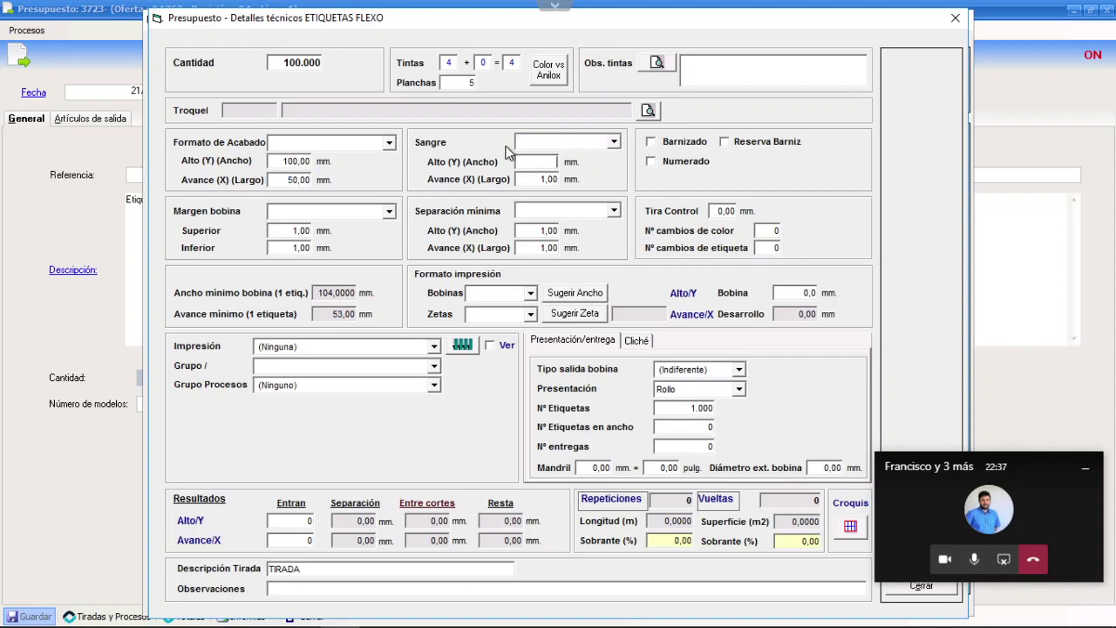
key(Tab)
text(0)
key(Tab)
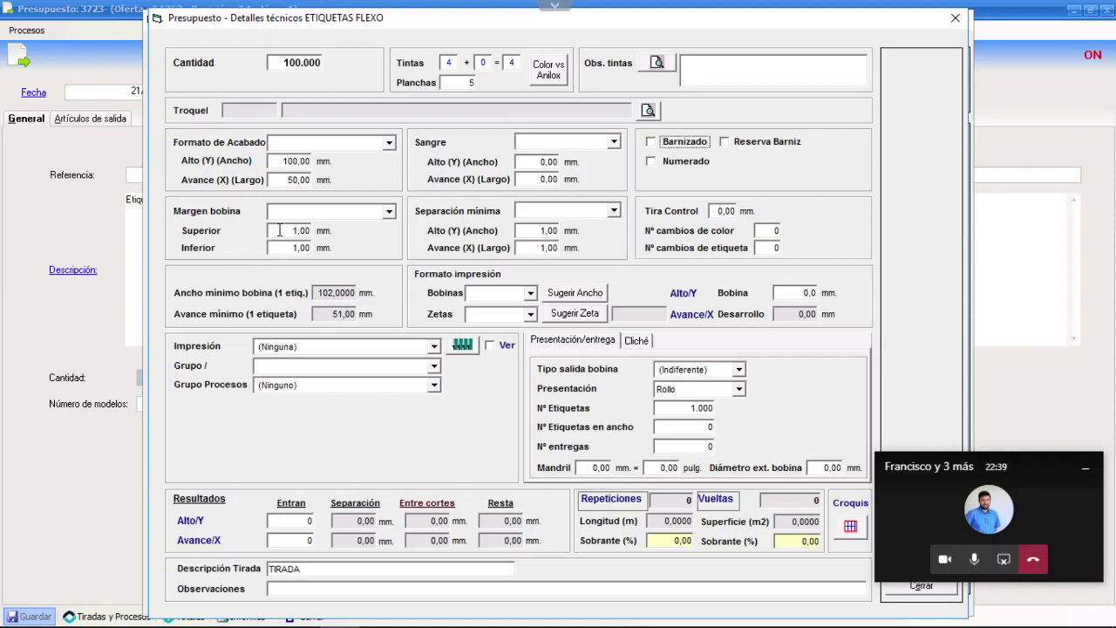
- Set the upper and lower reel margins to 0 mm, and check the Margen bobina presets
click(279, 230)
text(0)
key(Tab)
text(0)
key(Tab)
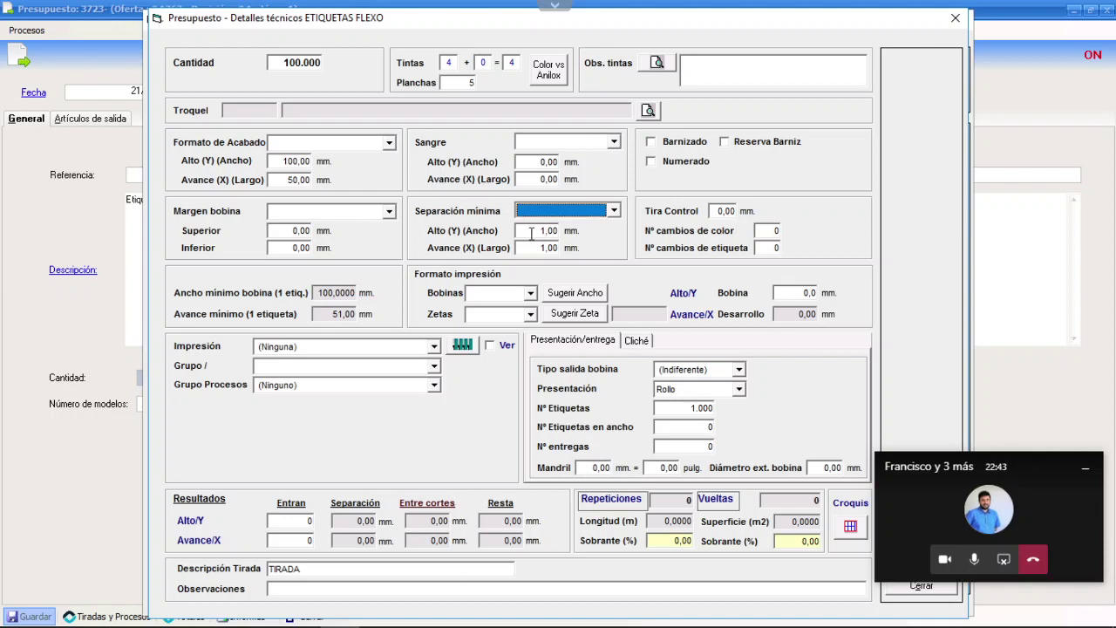
click(388, 212)
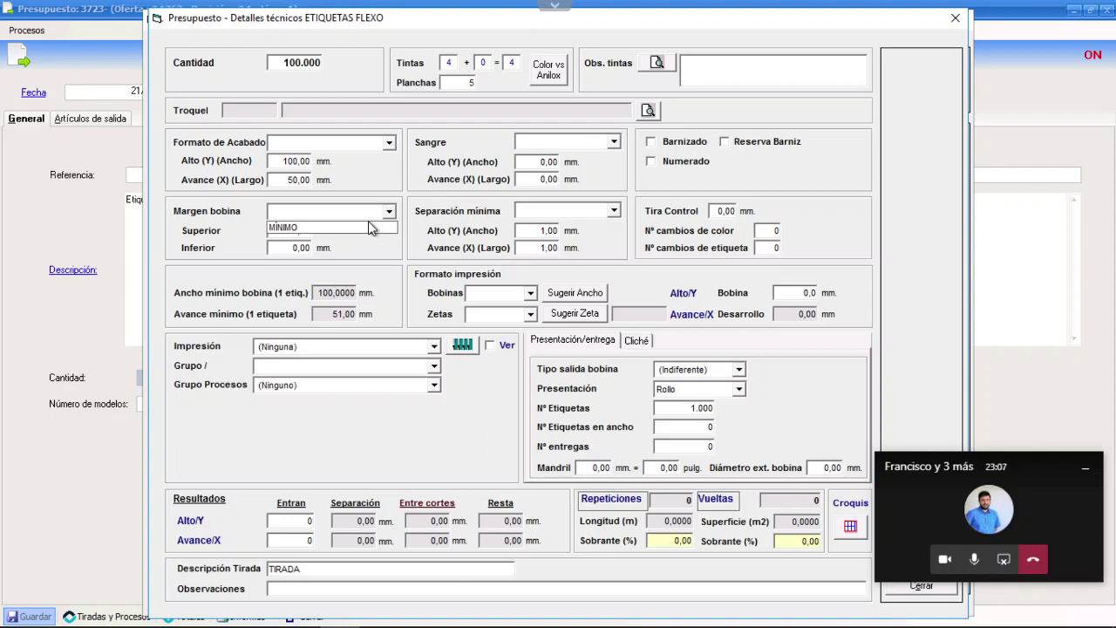
- Set the minimum separation to 2 mm in Alto (Ancho) and 3 mm in Avance (Largo)
click(544, 232)
drag(535, 233, 587, 226)
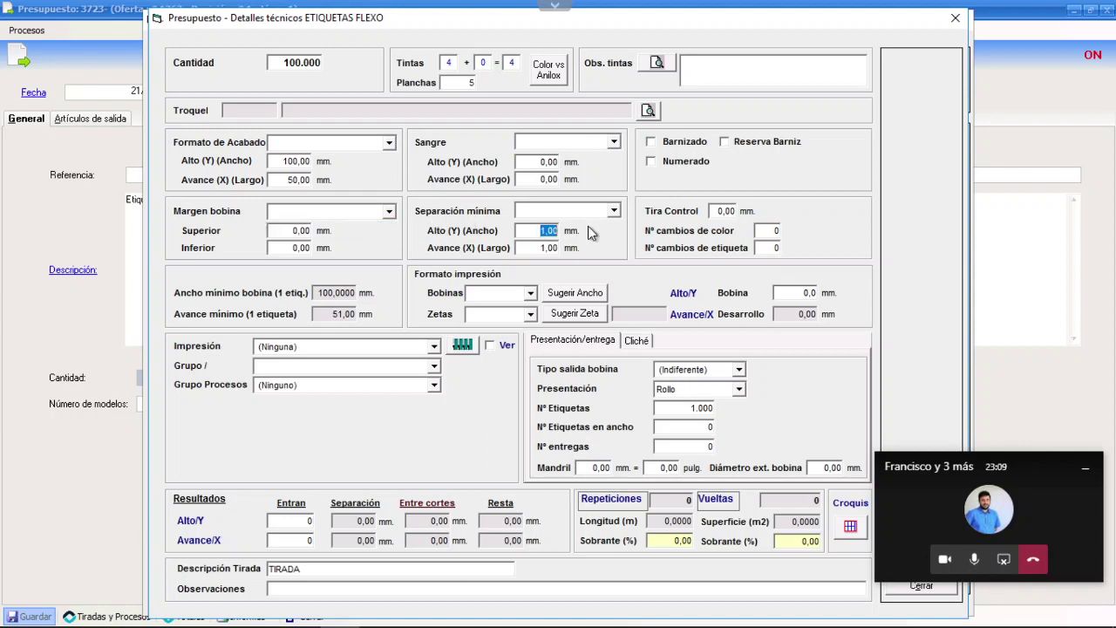
text(2)
key(Tab)
text(3)
key(Tab)
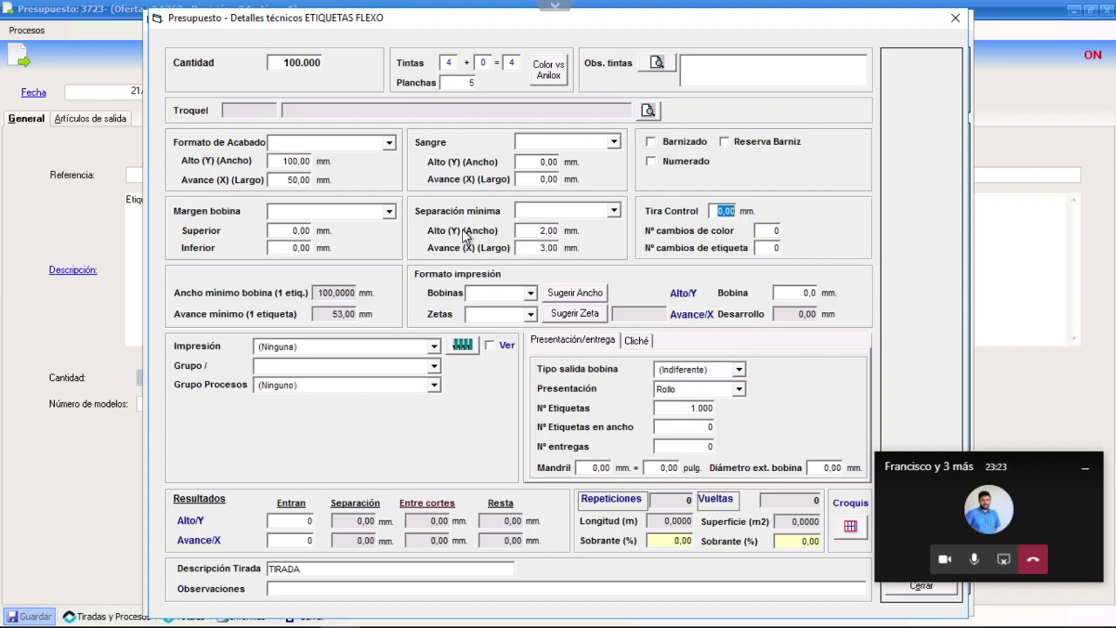
- Examine the minimum reel width and advance for one label, and browse the Bobinas and Zetas options of the print format
click(535, 230)
drag(321, 293, 386, 294)
key(Tab)
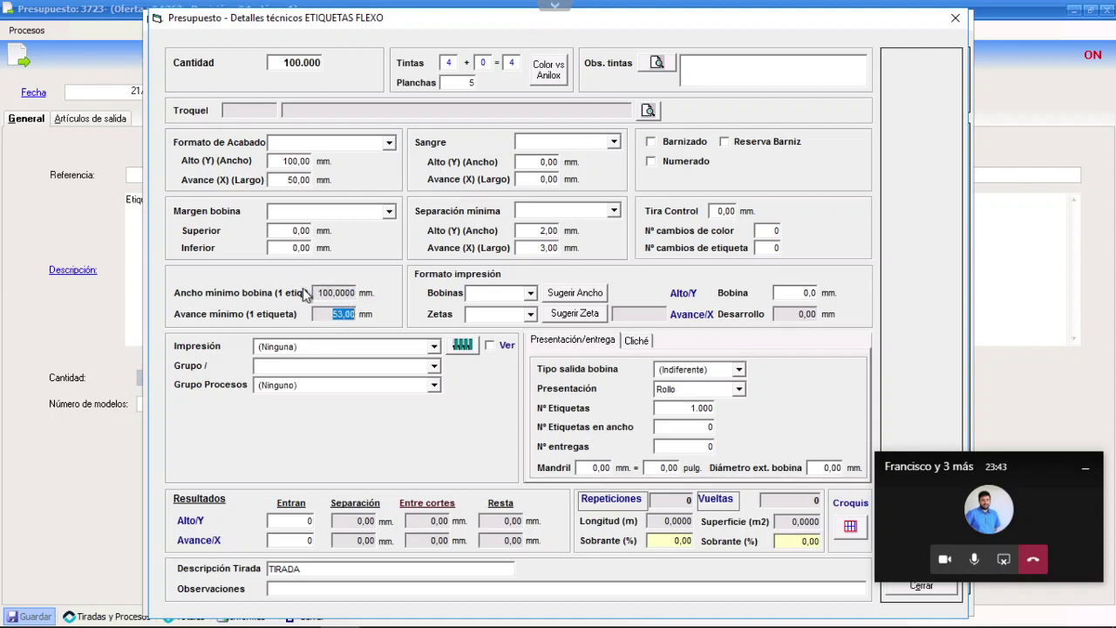
key(shift+Tab)
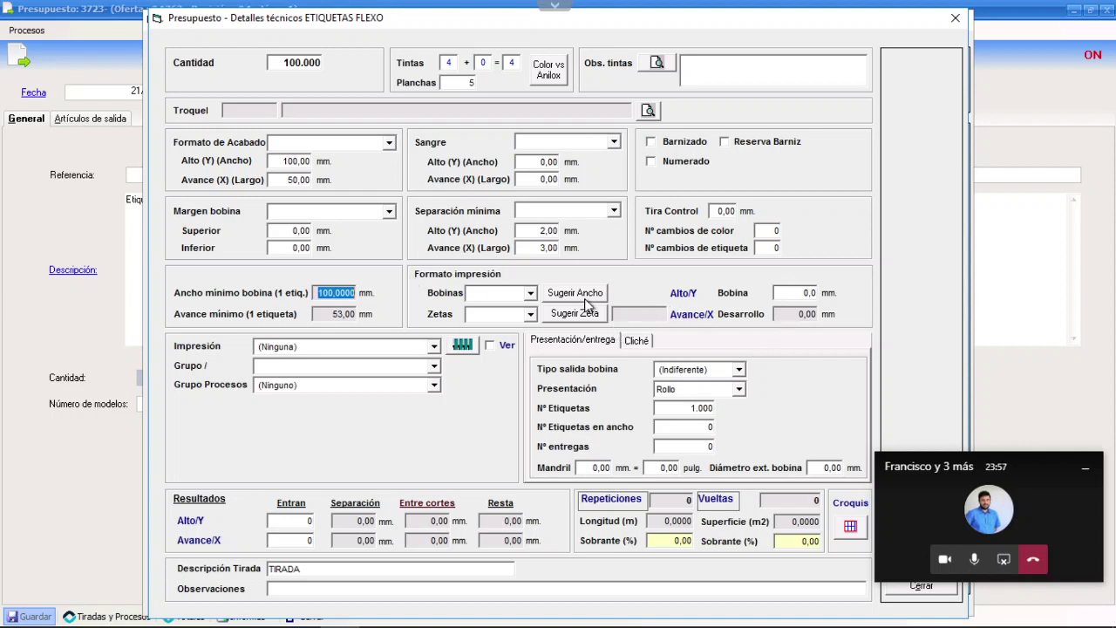
click(530, 294)
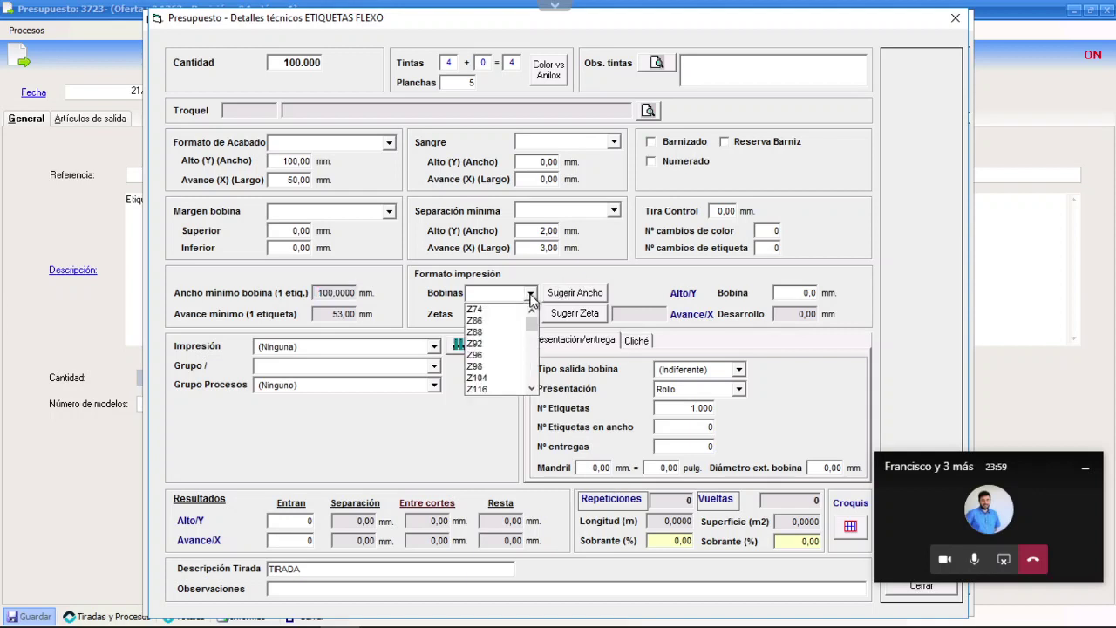
click(530, 295)
click(529, 316)
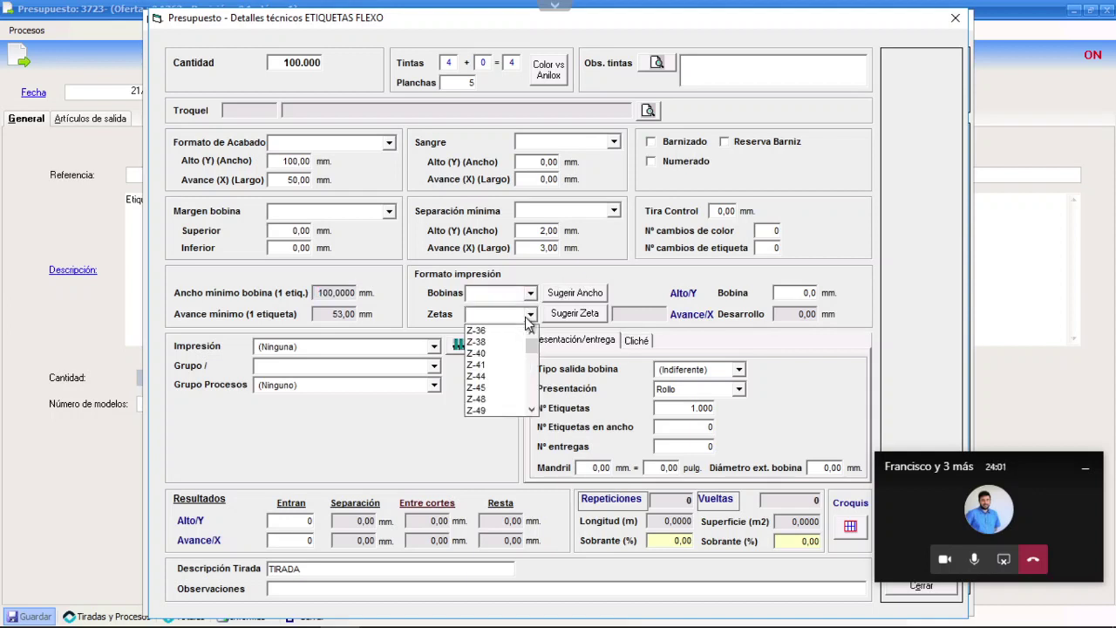
click(535, 299)
click(531, 295)
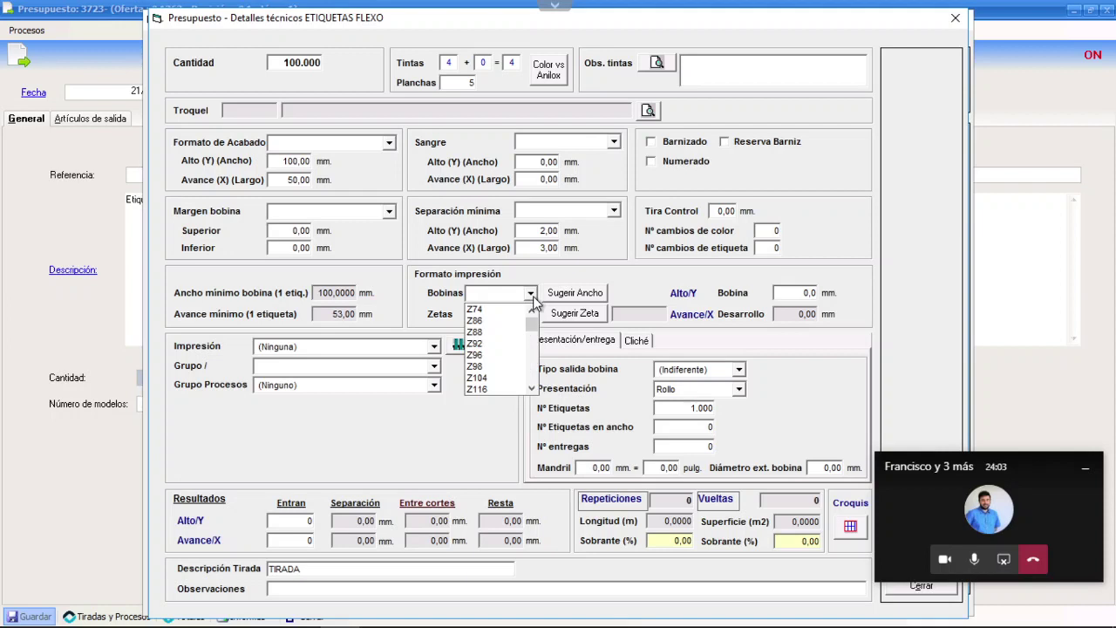
click(530, 269)
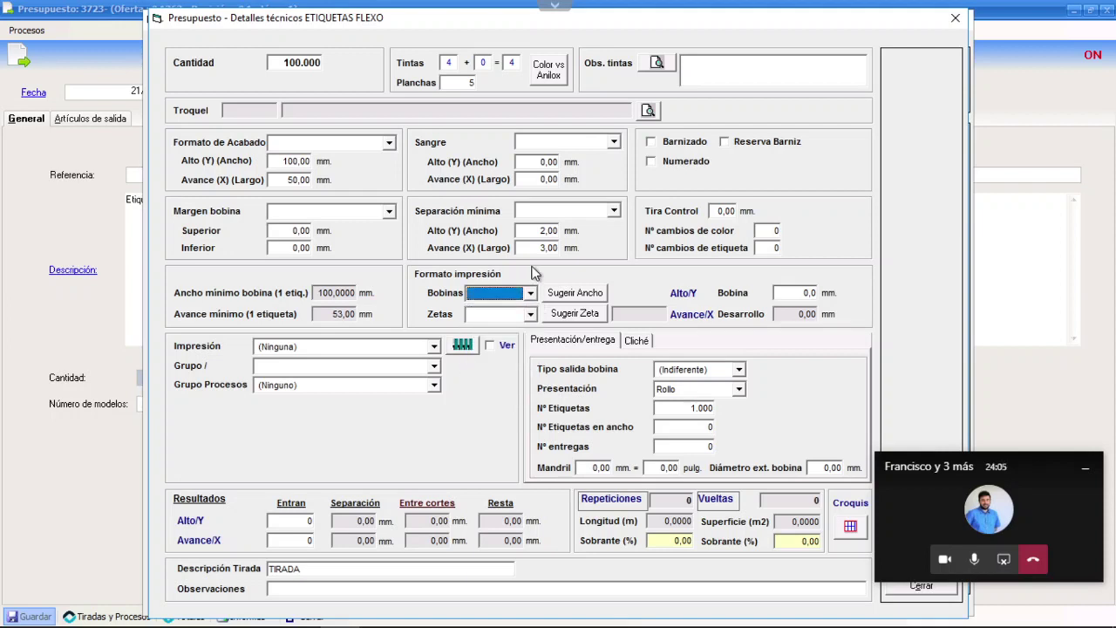
click(531, 294)
click(549, 284)
- Request reel width suggestions, review the available machines, and filter for 1 to 10 labels across the width
click(571, 293)
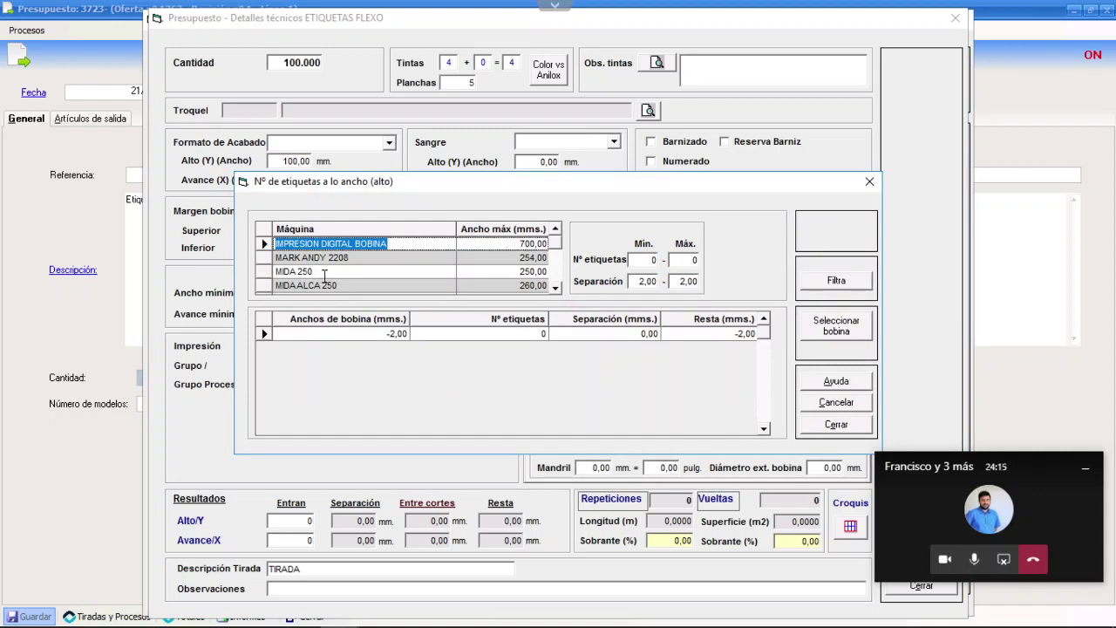
click(555, 287)
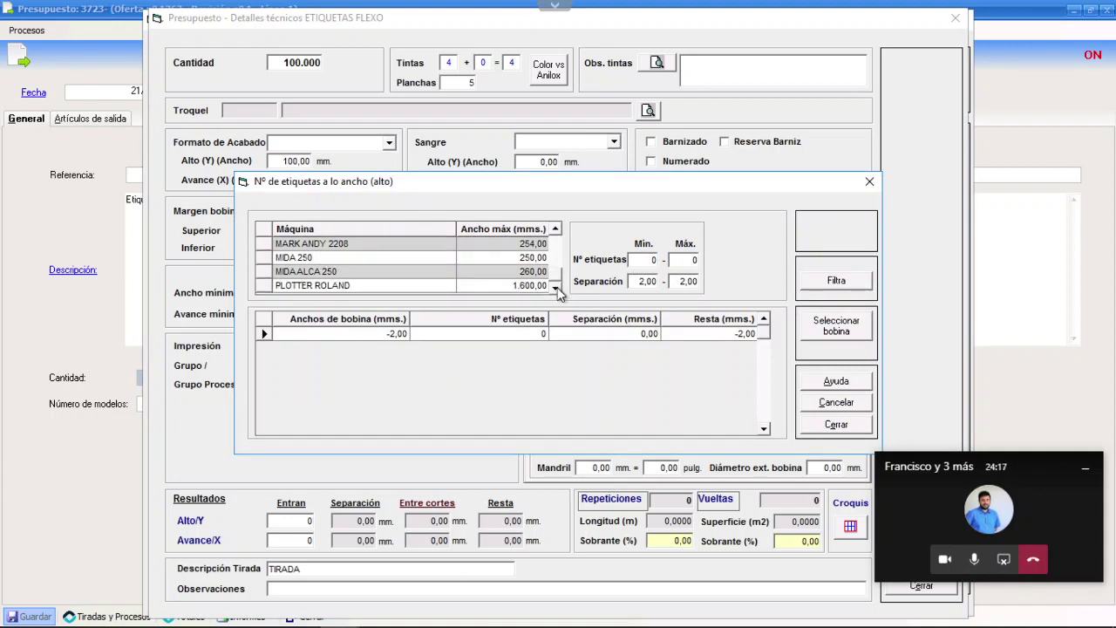
click(555, 230)
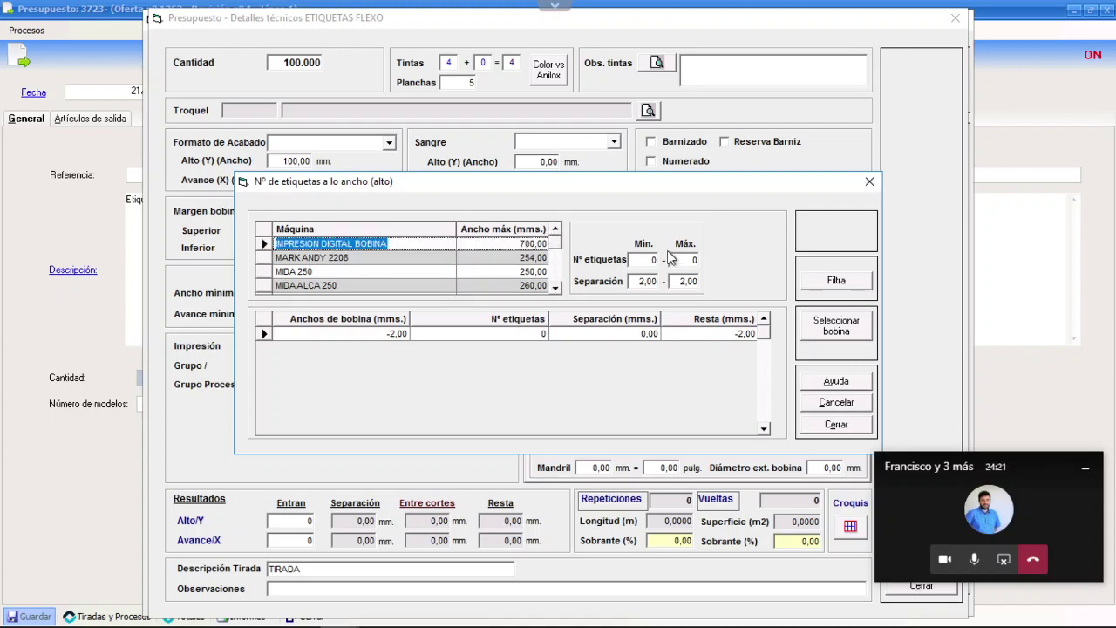
click(652, 260)
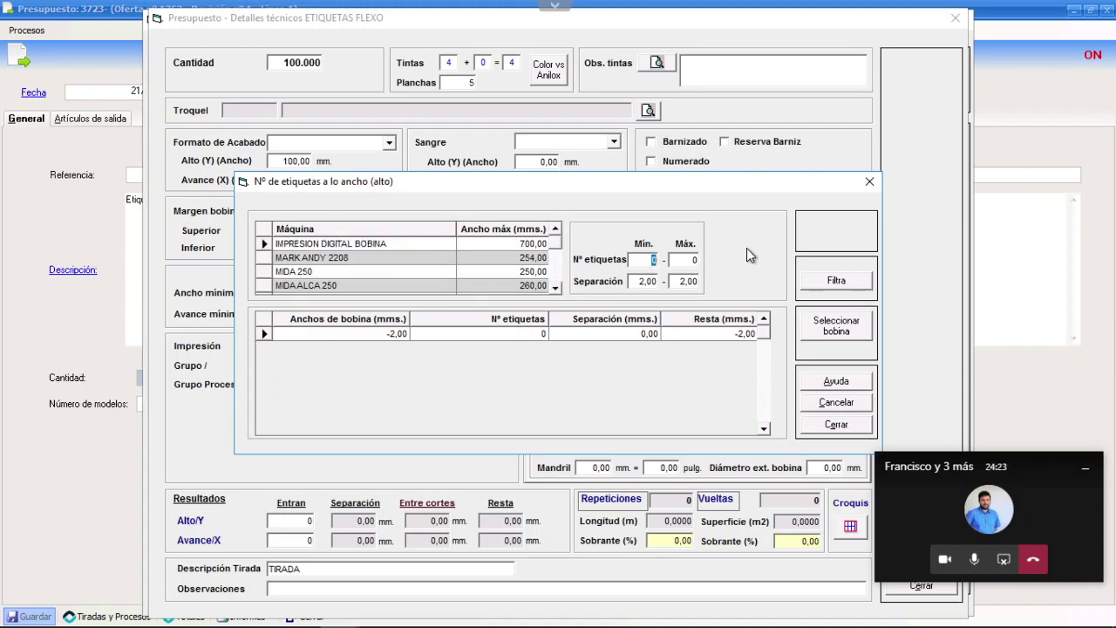
text(1)
key(Tab)
text(10)
key(Tab)
click(837, 281)
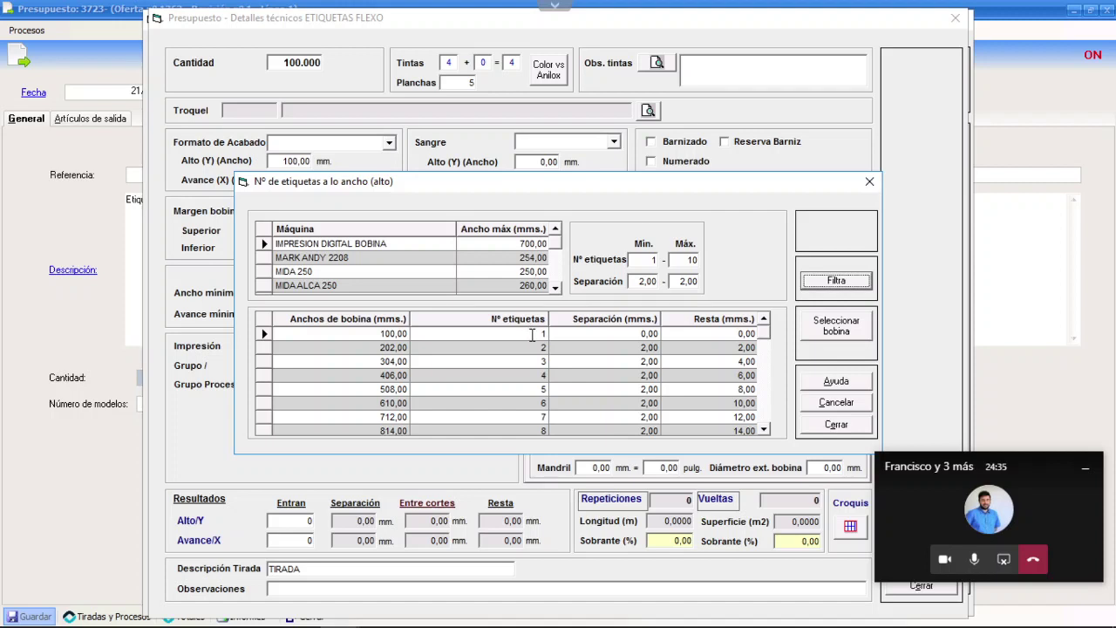
- Examine the suggested reel widths, separation and remainder for one and two labels across
click(613, 332)
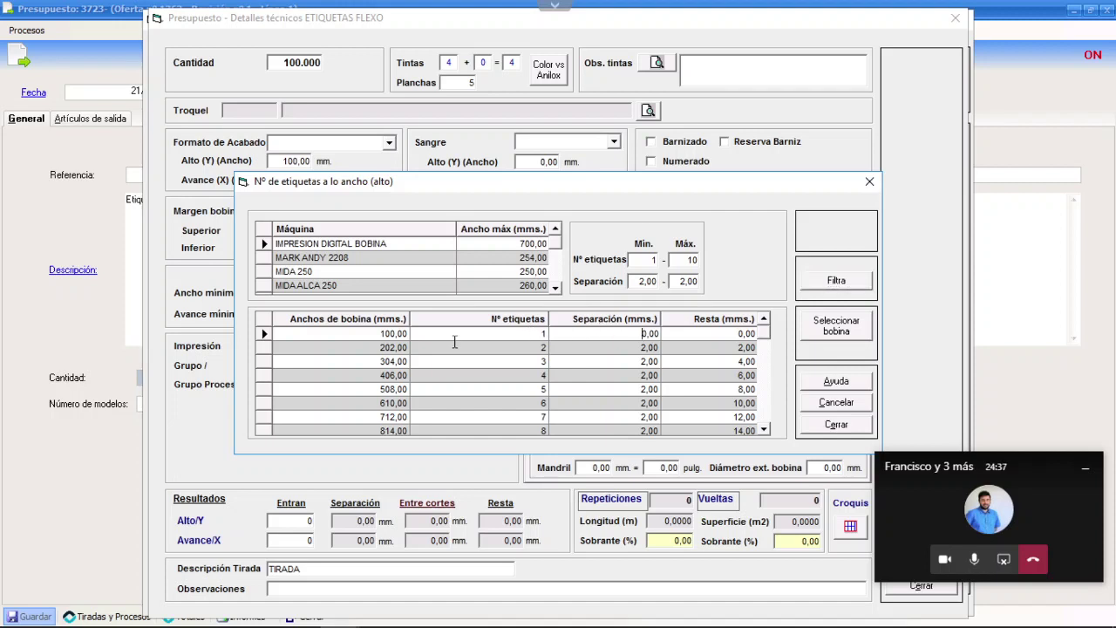
click(389, 332)
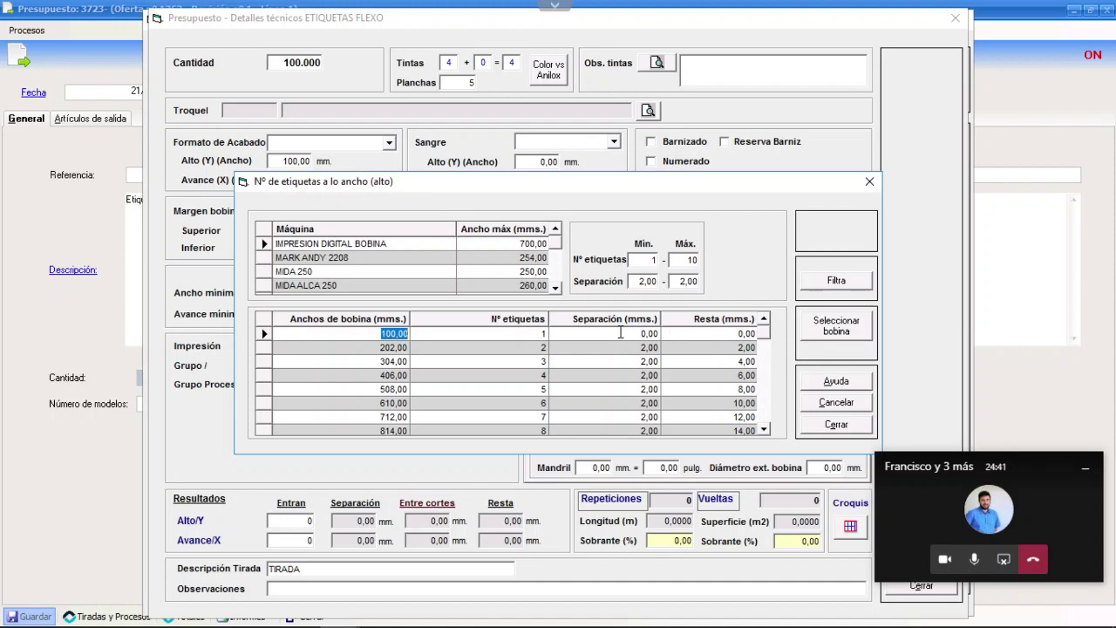
click(533, 349)
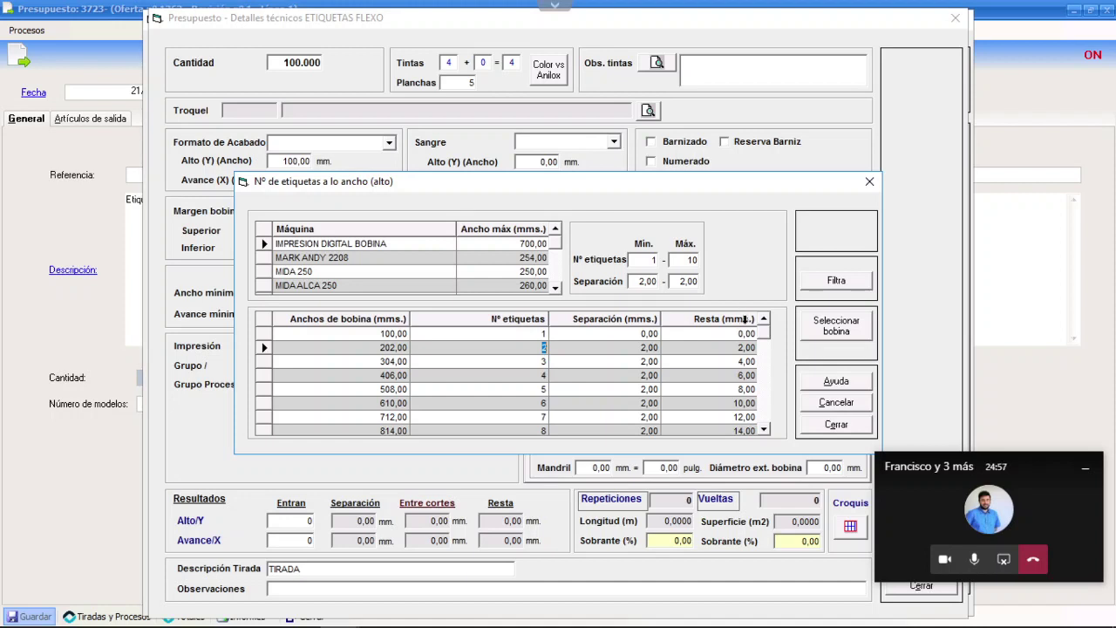
- Sort the suggested reel widths by ascending Resta and select the 202 mm reel with two labels across
click(741, 319)
click(742, 319)
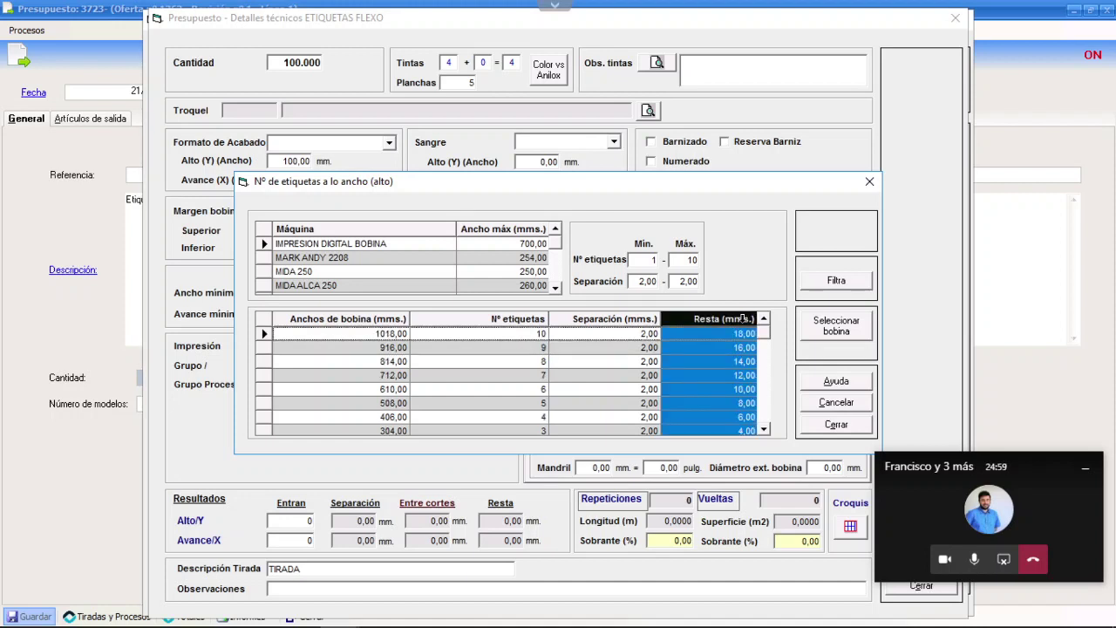
click(742, 319)
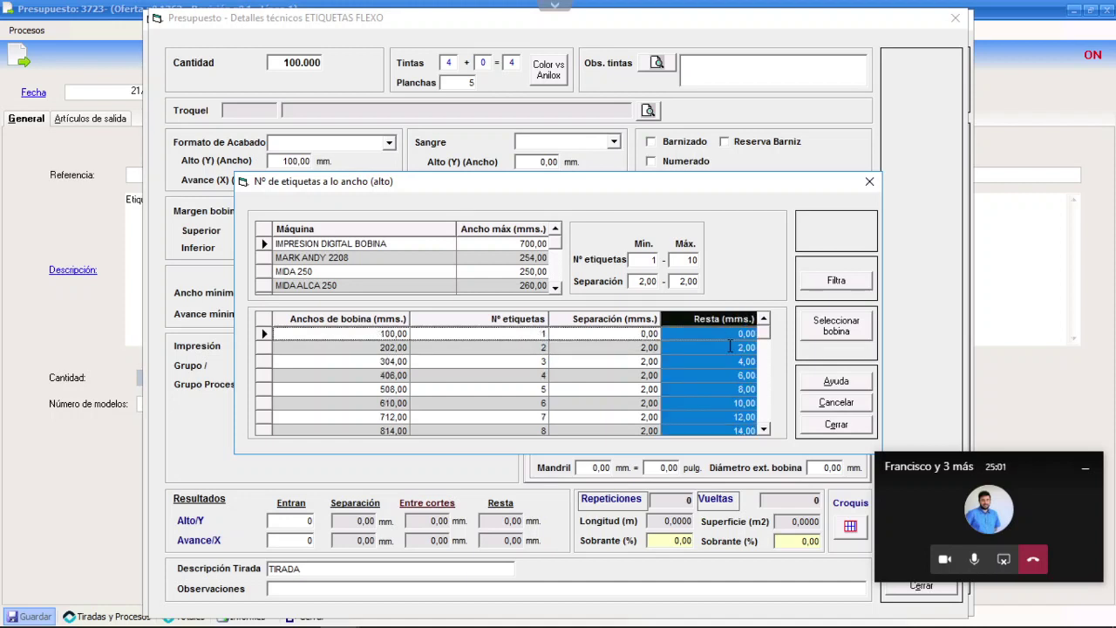
click(730, 346)
click(530, 350)
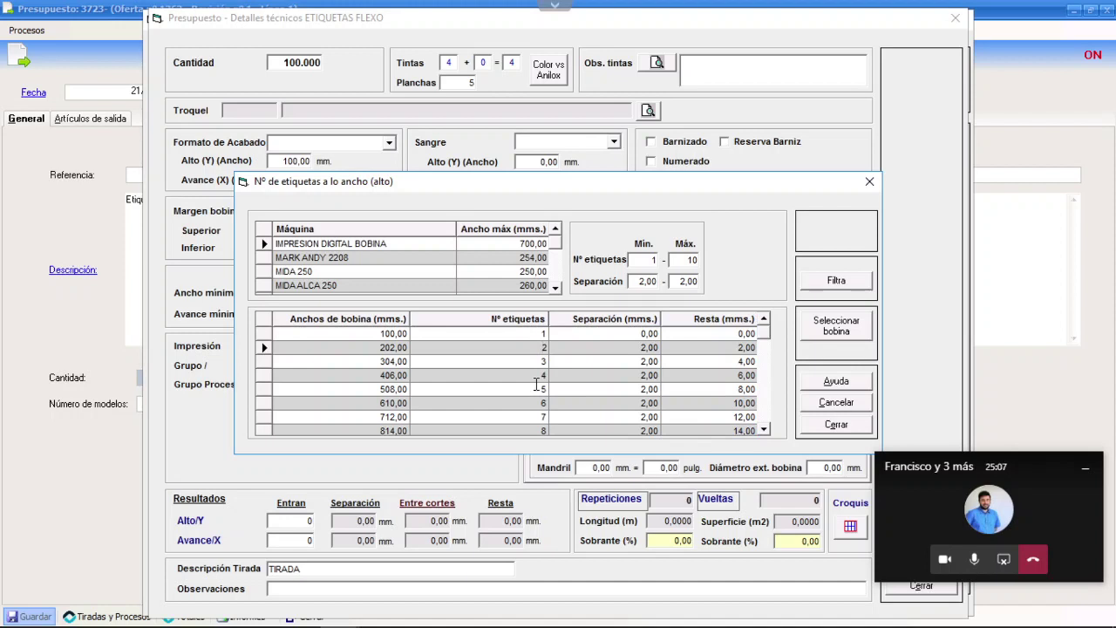
click(537, 387)
click(536, 375)
click(617, 346)
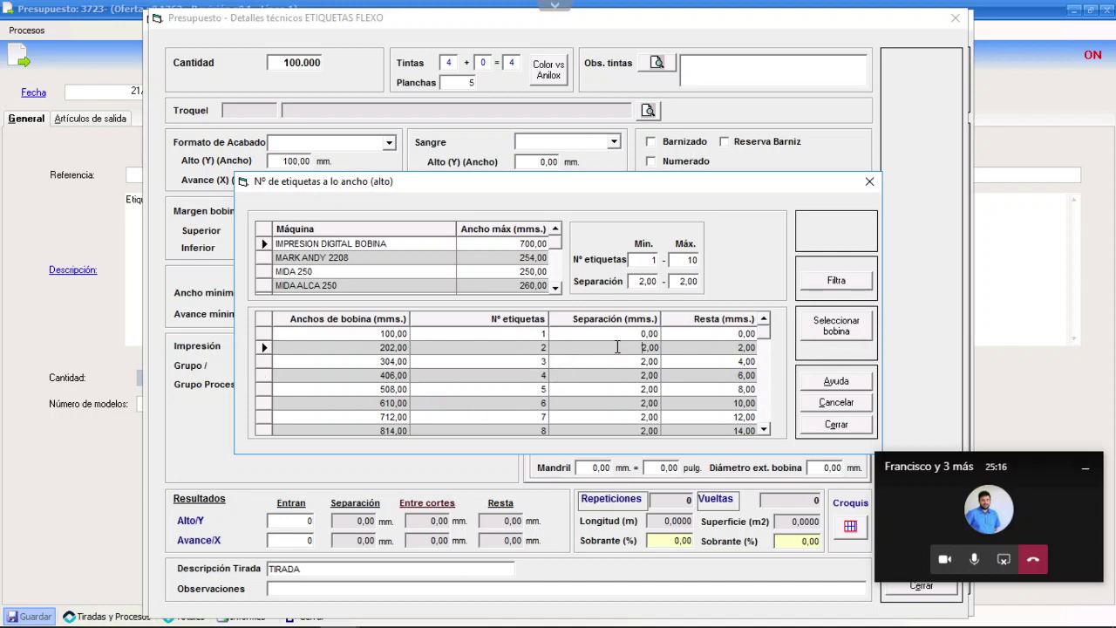
click(846, 330)
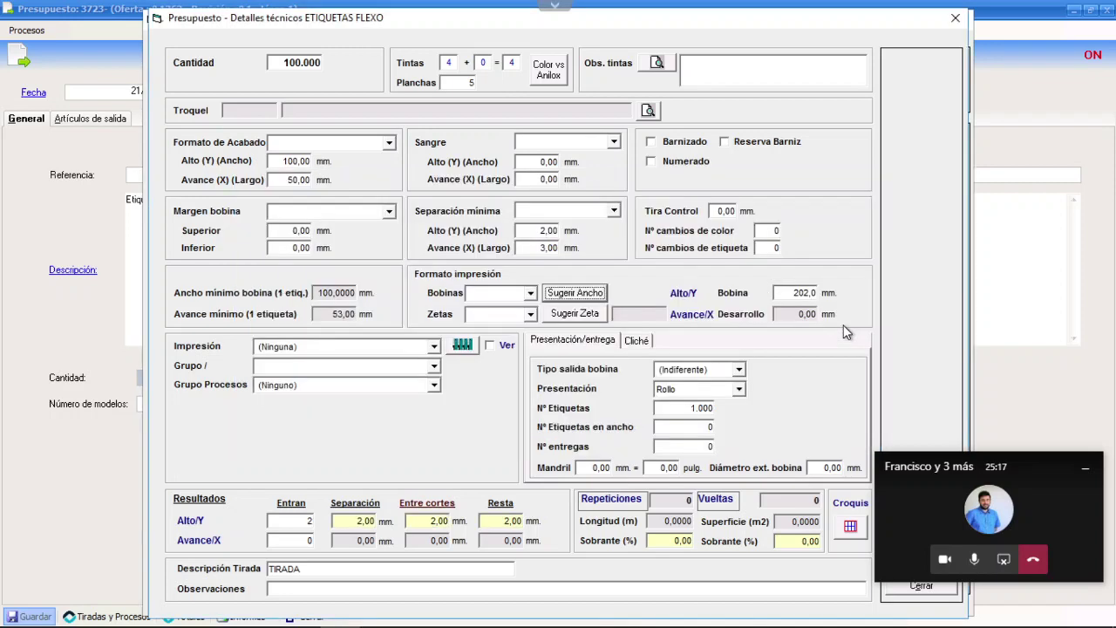
- Request zeta suggestions for the MARK ANDY 2208 machine and filter for 1 to 10 labels along the advance
click(573, 316)
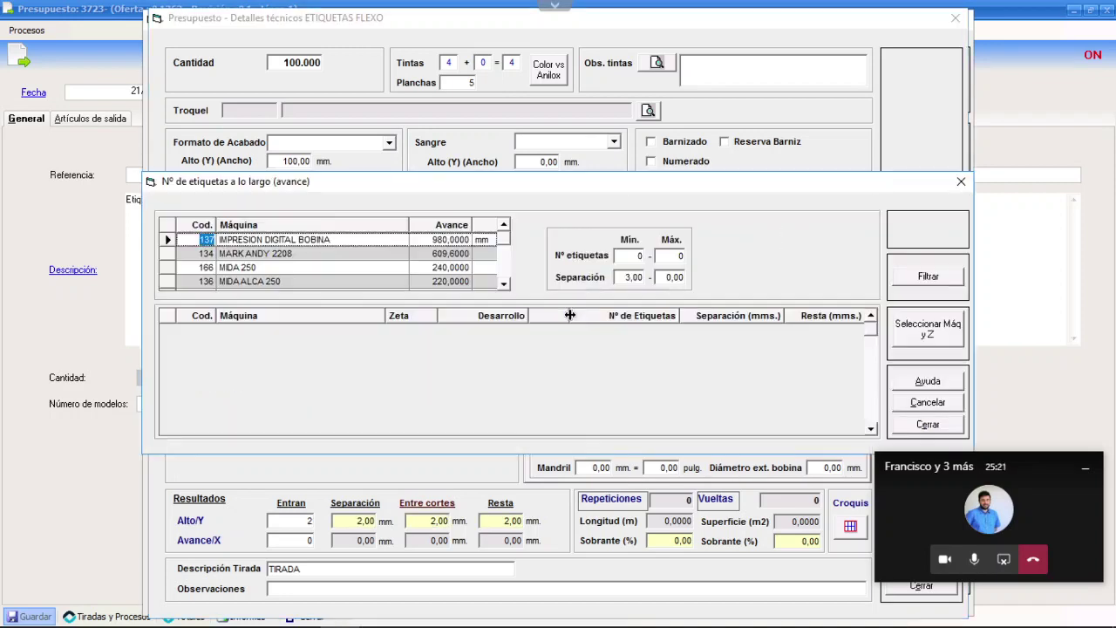
click(362, 252)
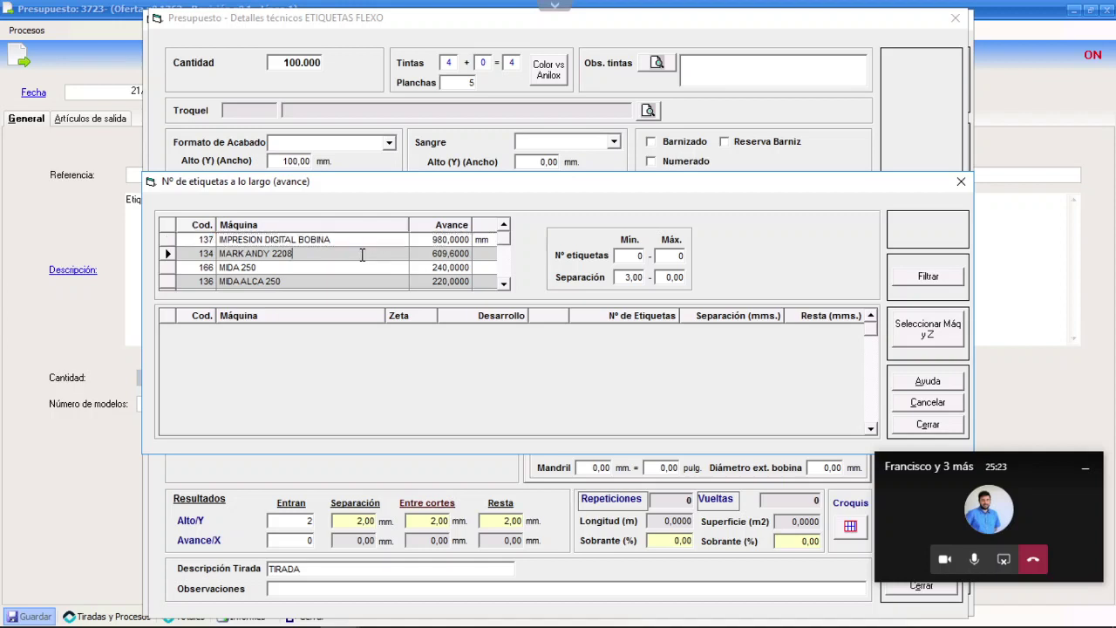
click(639, 255)
text(1)
key(Tab)
text(100)
key(BackSpace)
key(Tab)
click(928, 278)
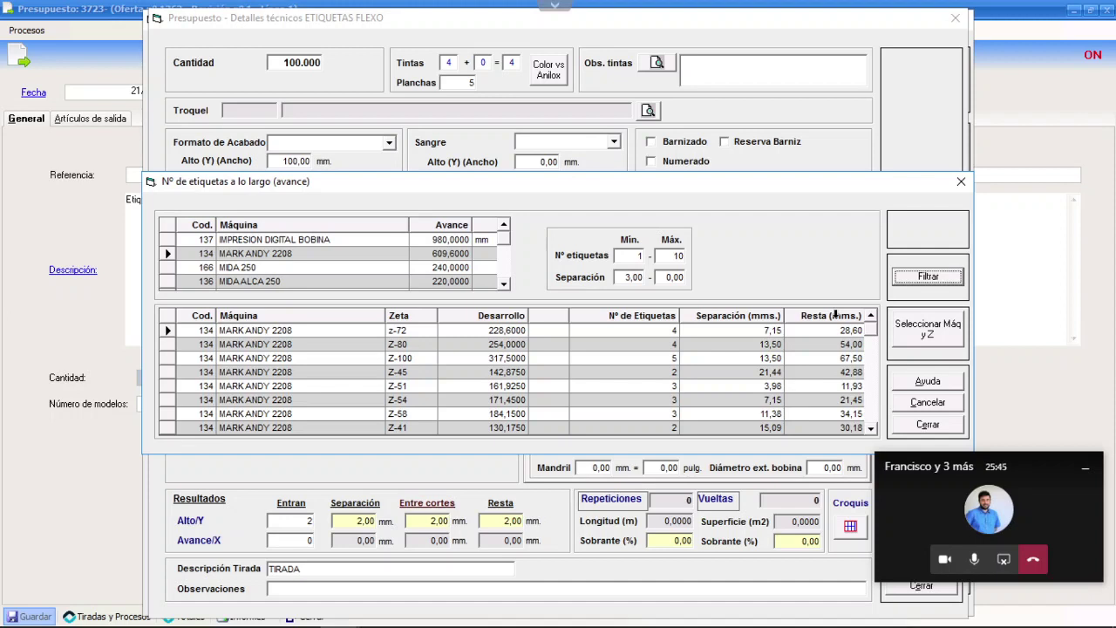
- Sort the suggested zetas by ascending Resta and select Z-51 with three labels for the MARK ANDY 2208
click(834, 314)
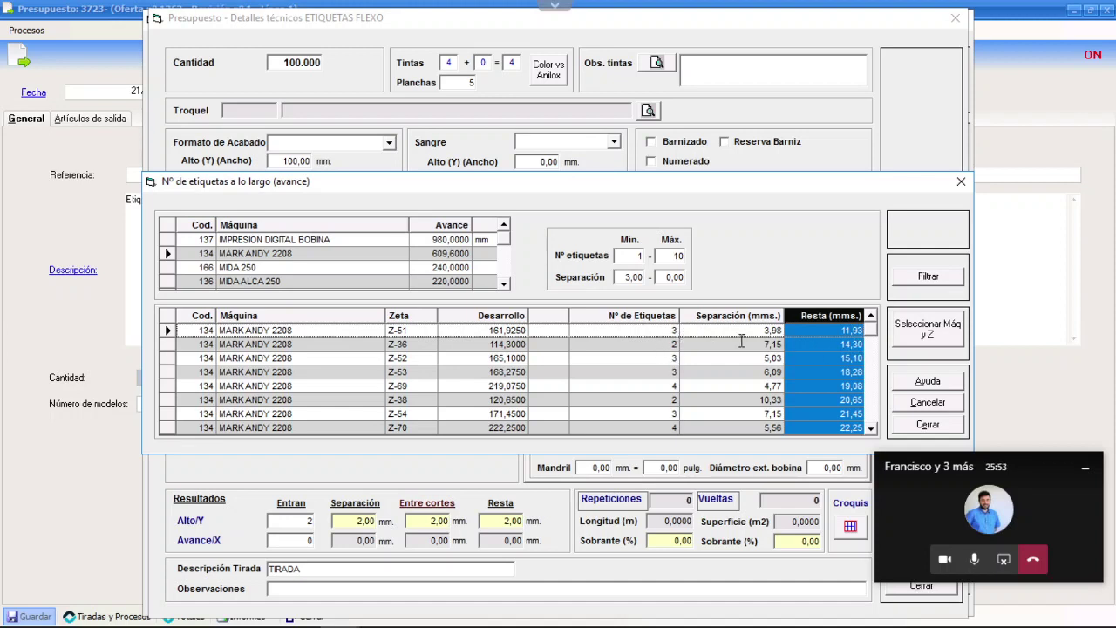
click(665, 332)
click(751, 330)
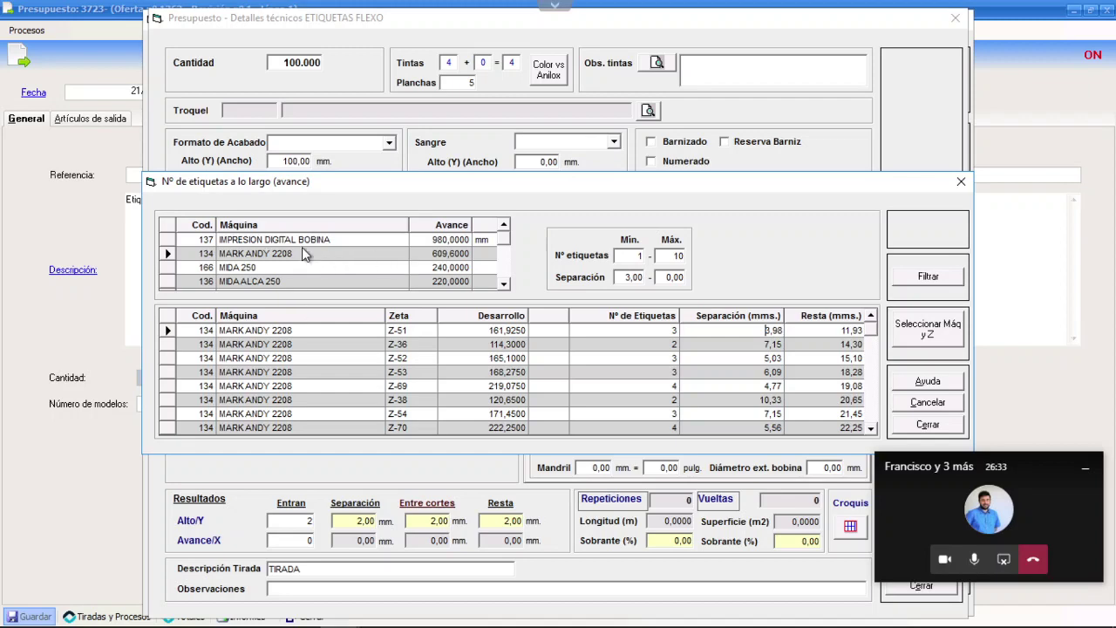
click(928, 332)
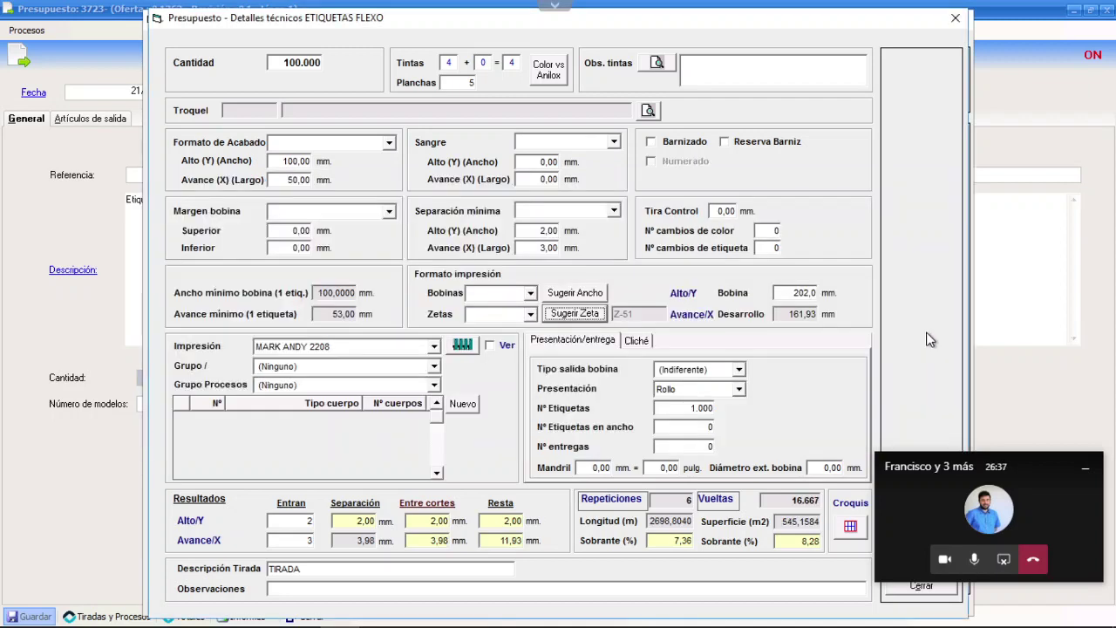
- Examine the print format's reel width and development, the labels across, and the Repeticiones and Vueltas results, minimizing the call window
click(787, 293)
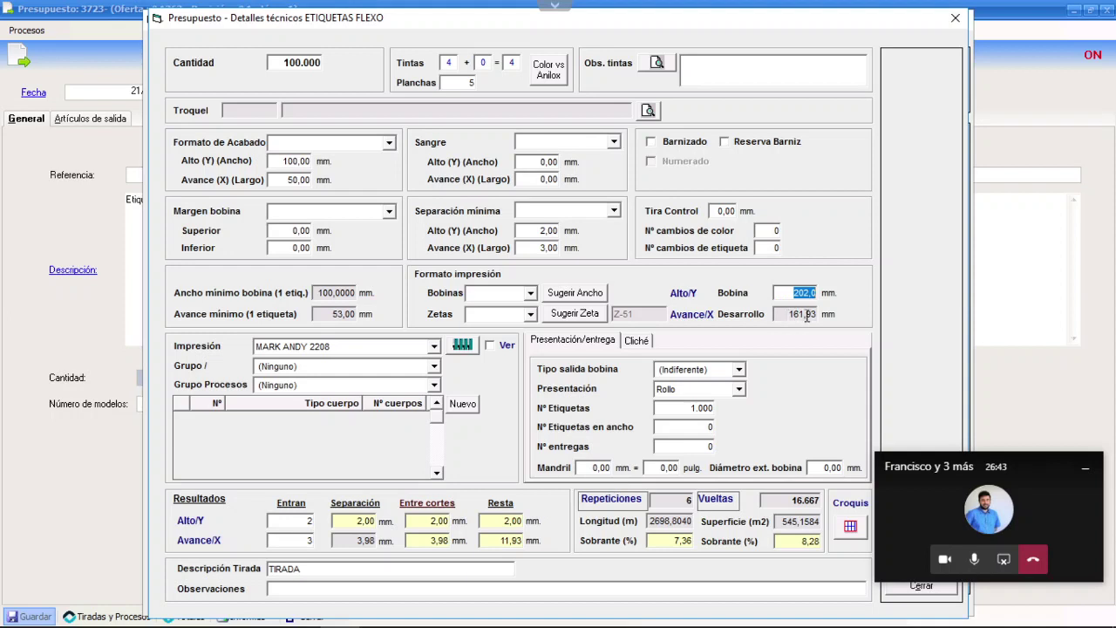
click(803, 314)
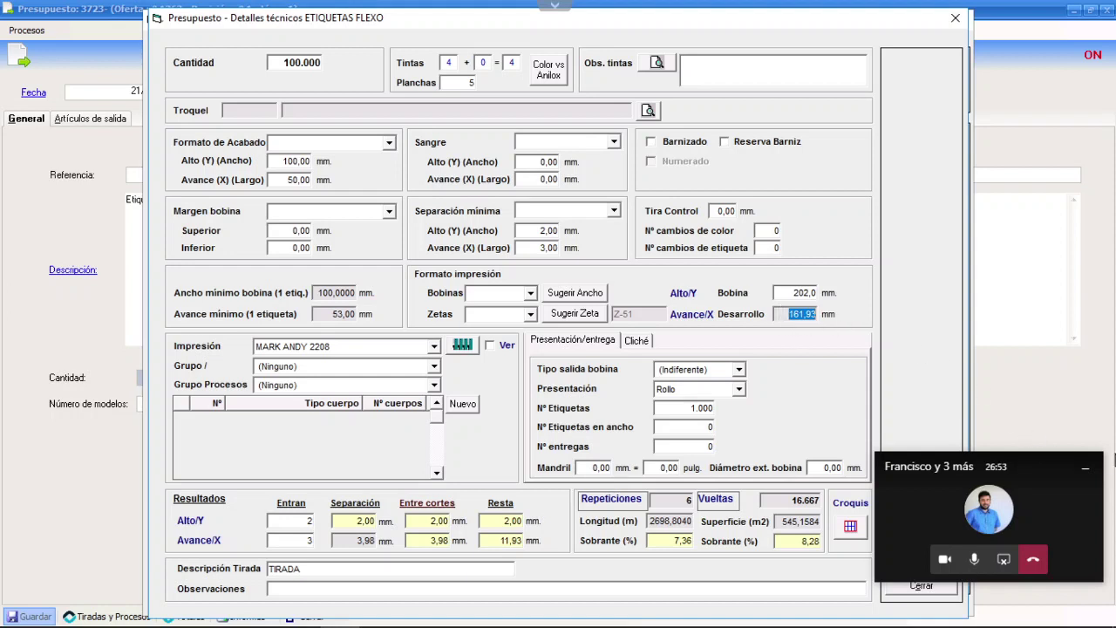
click(1087, 469)
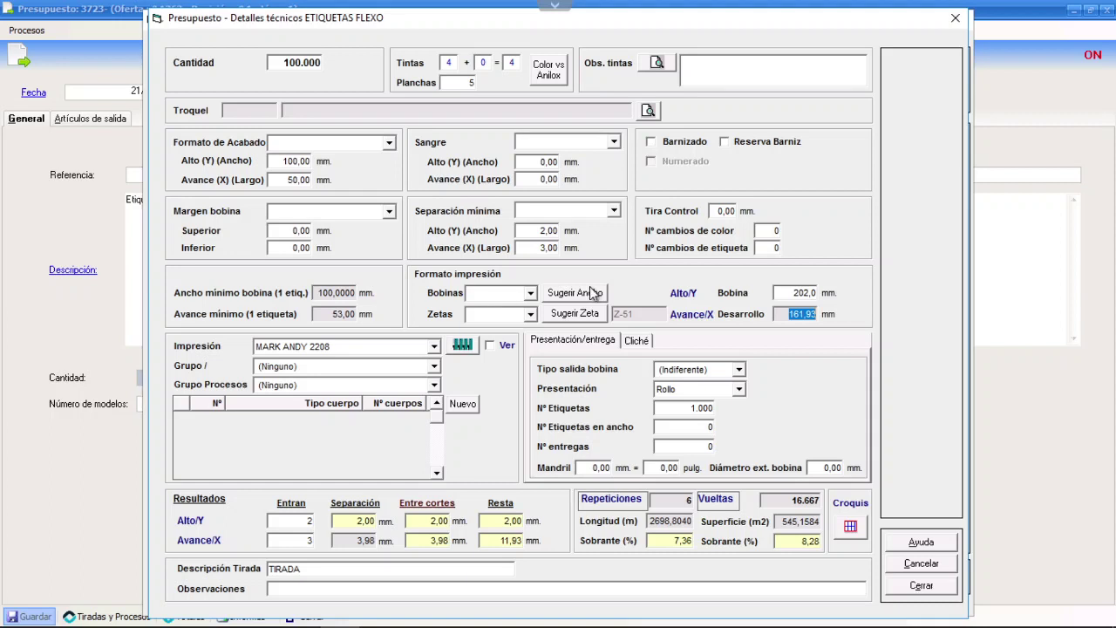
click(307, 521)
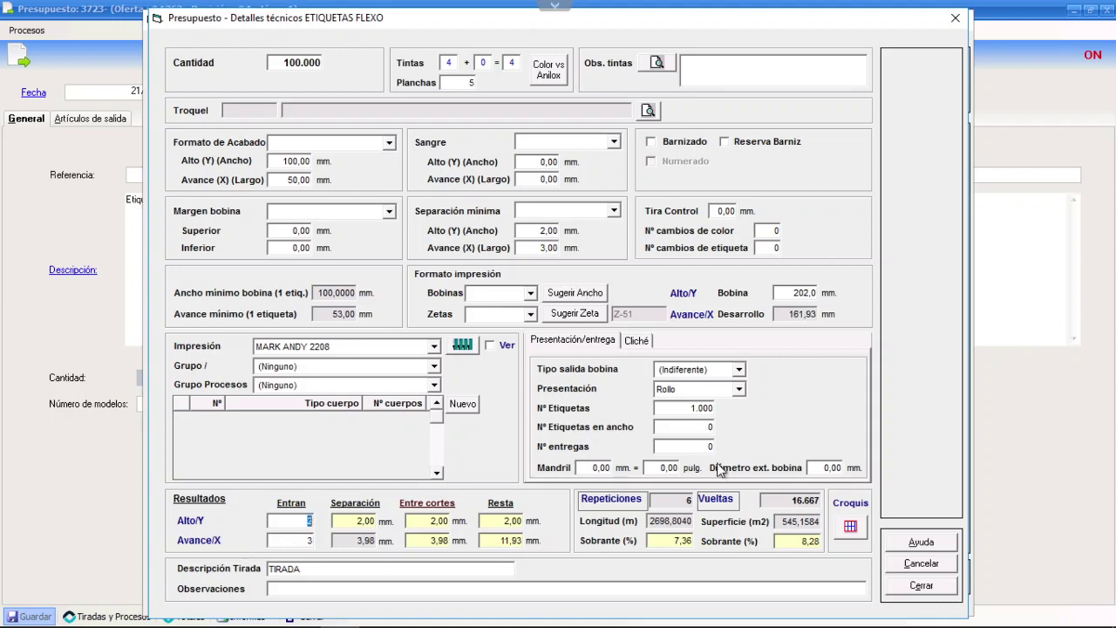
click(678, 501)
drag(791, 499, 830, 499)
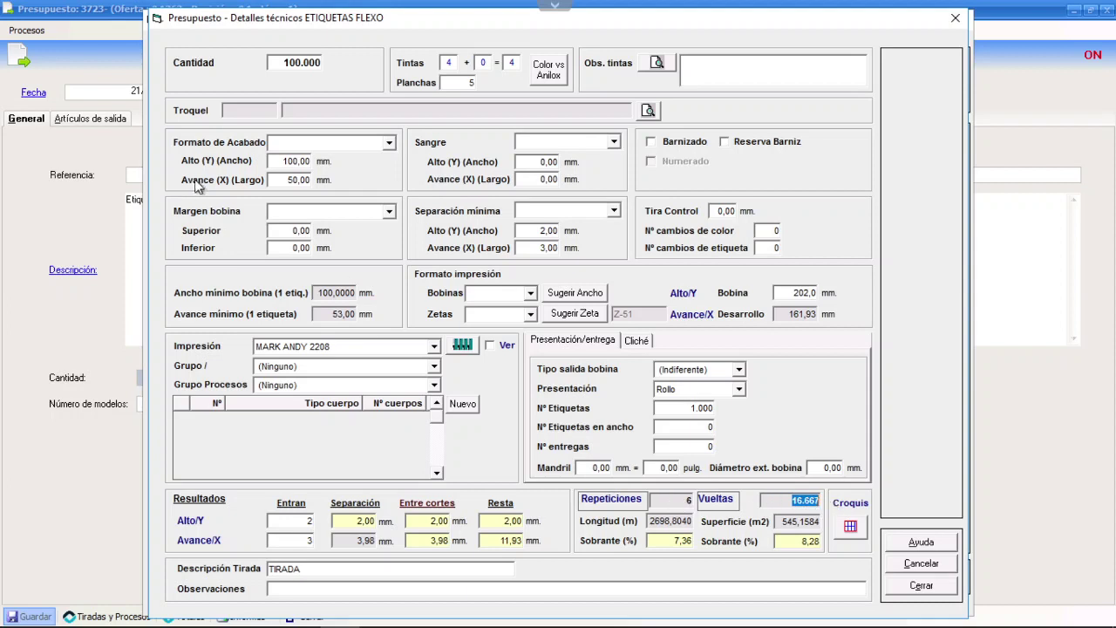
- Compare the ordered quantity with Vueltas and Desarrollo, and examine the resulting length and its waste percentage
drag(279, 63, 382, 47)
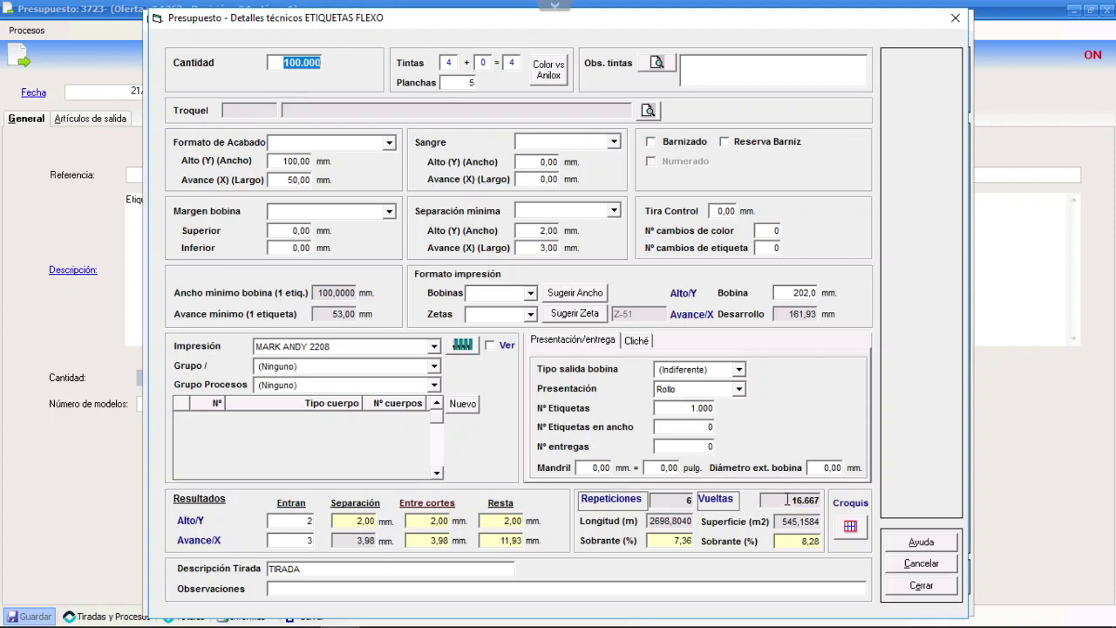
drag(788, 502, 835, 502)
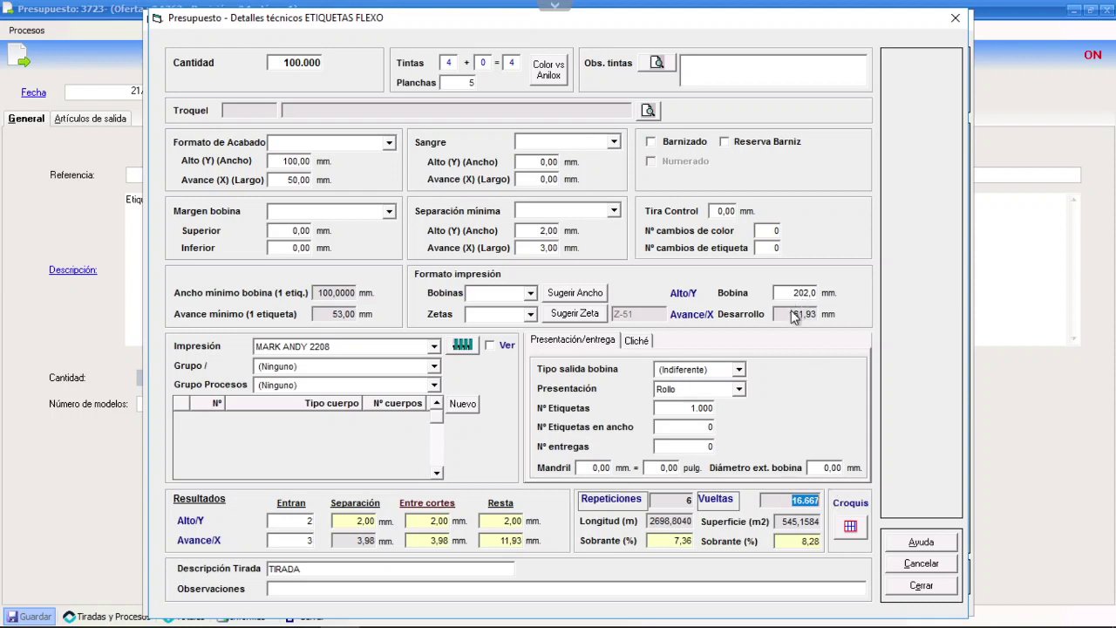
drag(784, 315, 841, 319)
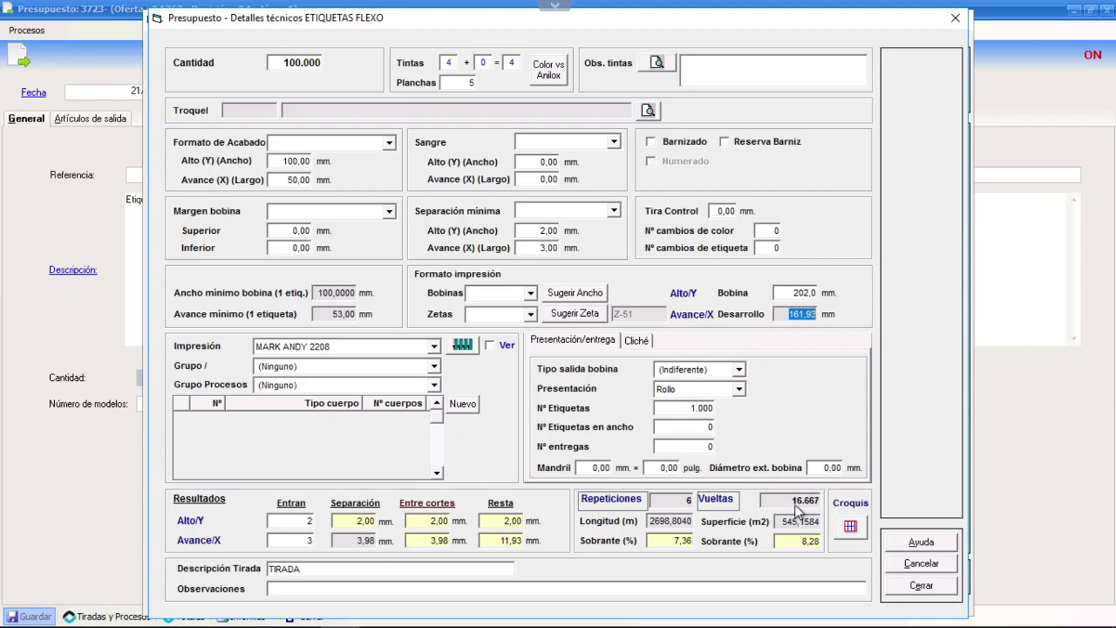
drag(790, 501, 824, 500)
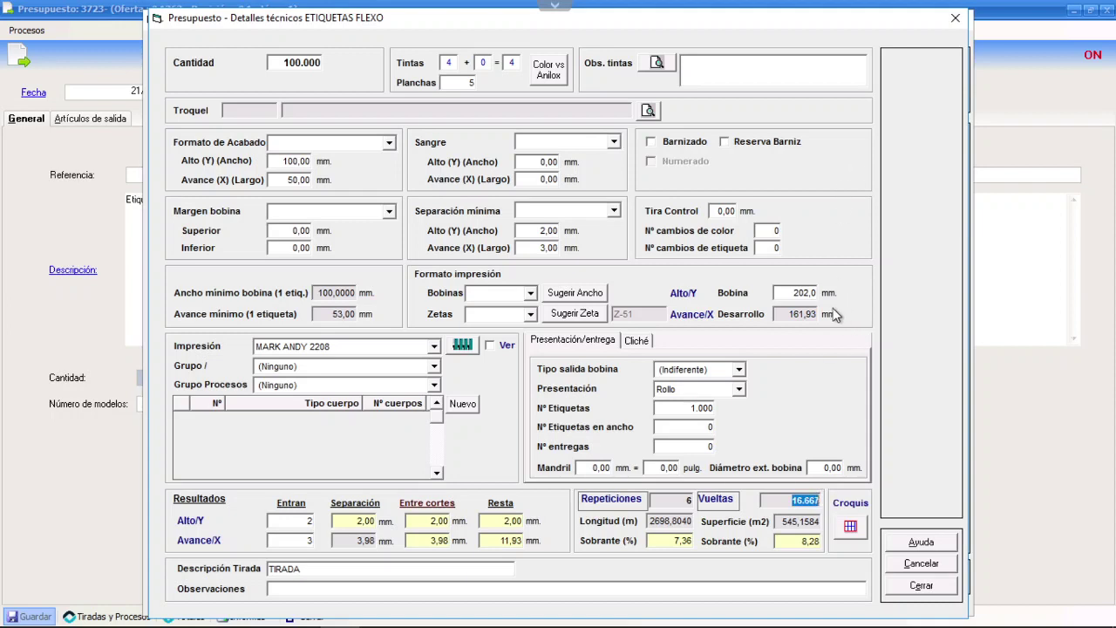
click(658, 520)
drag(658, 520, 699, 521)
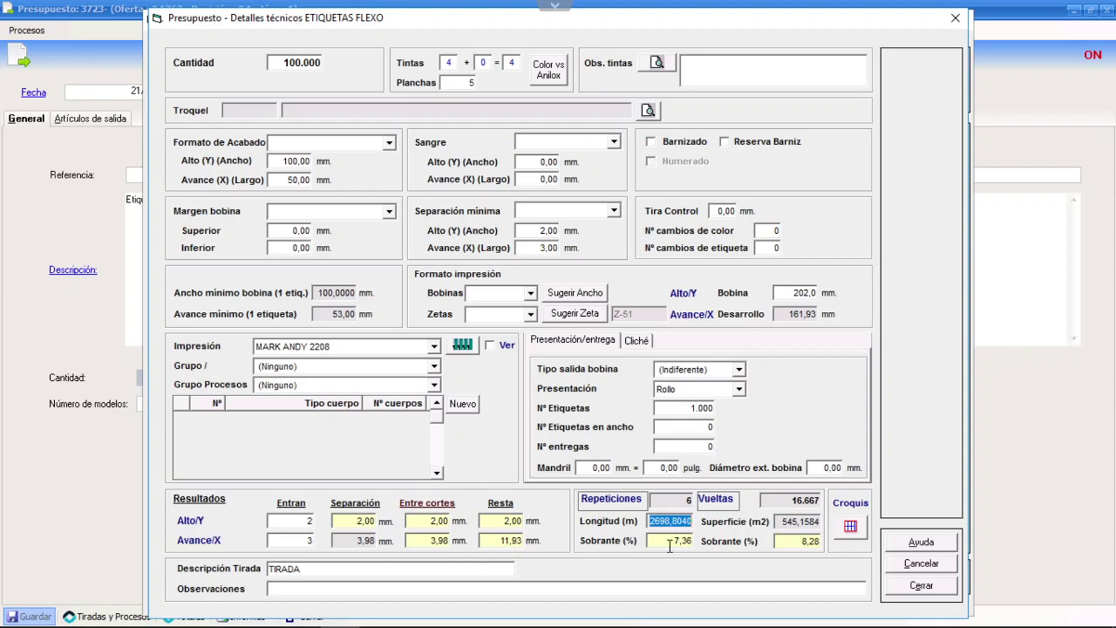
drag(674, 541, 706, 537)
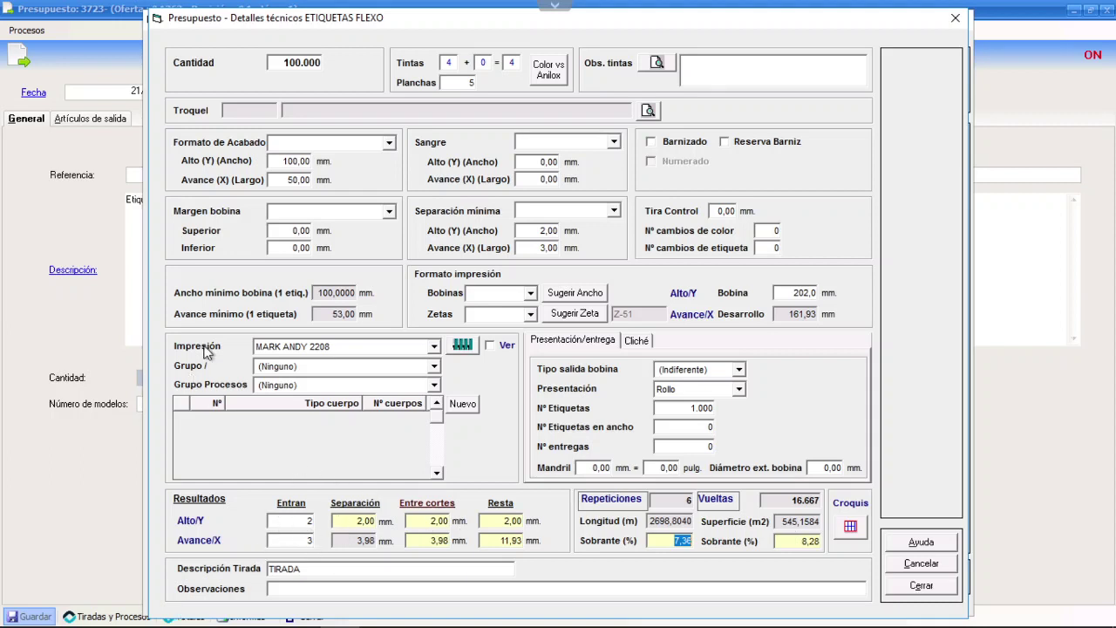
- Clear the Alto (Ancho) and Avance (Largo) dimensions of the finished format
click(274, 162)
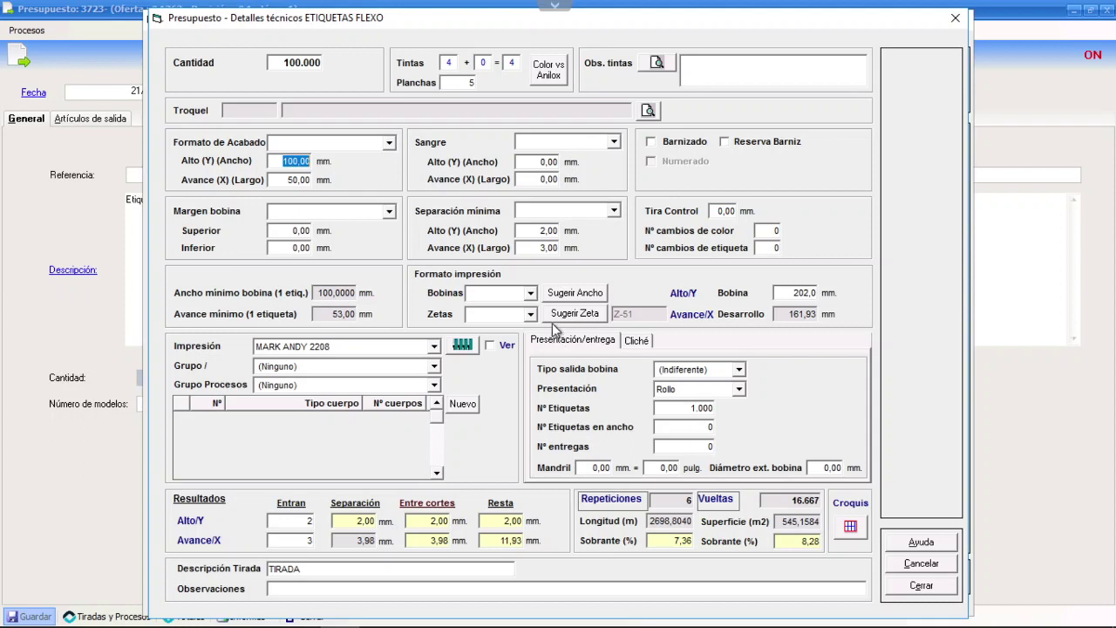
key(Delete)
key(Tab)
key(Delete)
key(Tab)
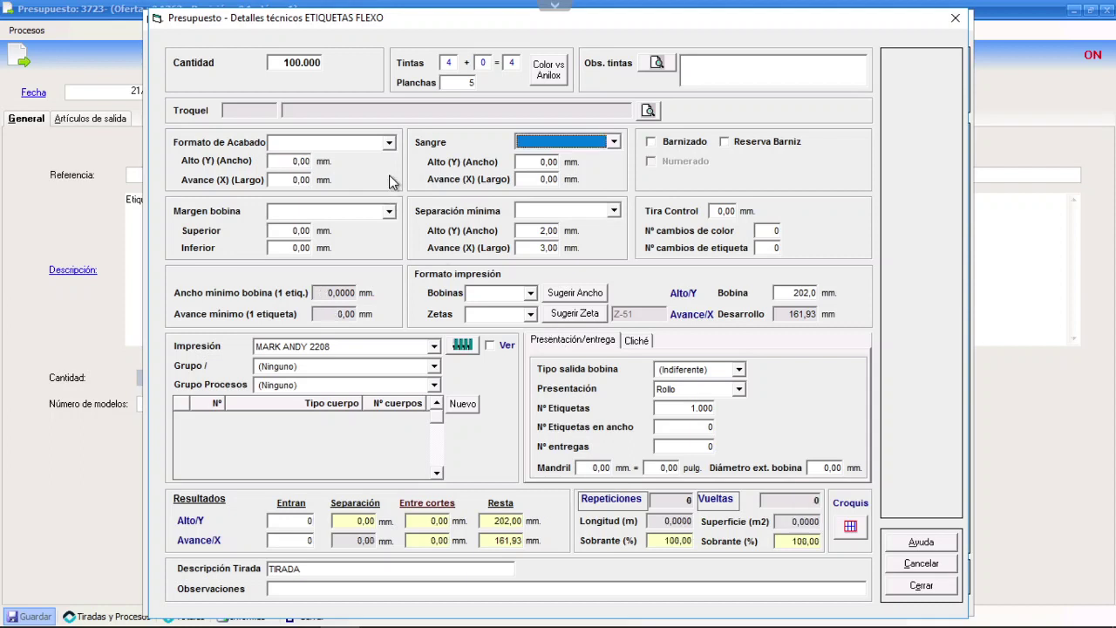
- Clear the minimum separation values for Alto (Ancho) and Avance (Largo)
key(Tab)
key(Tab)
key(Tab)
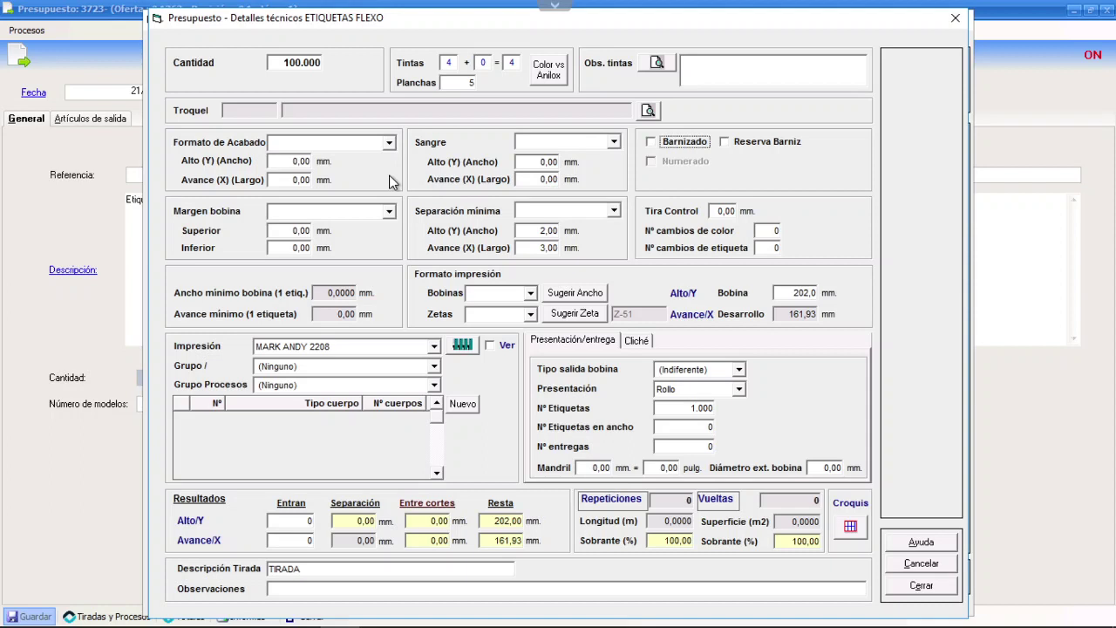
key(Tab)
key(Delete)
key(Tab)
key(Delete)
key(Tab)
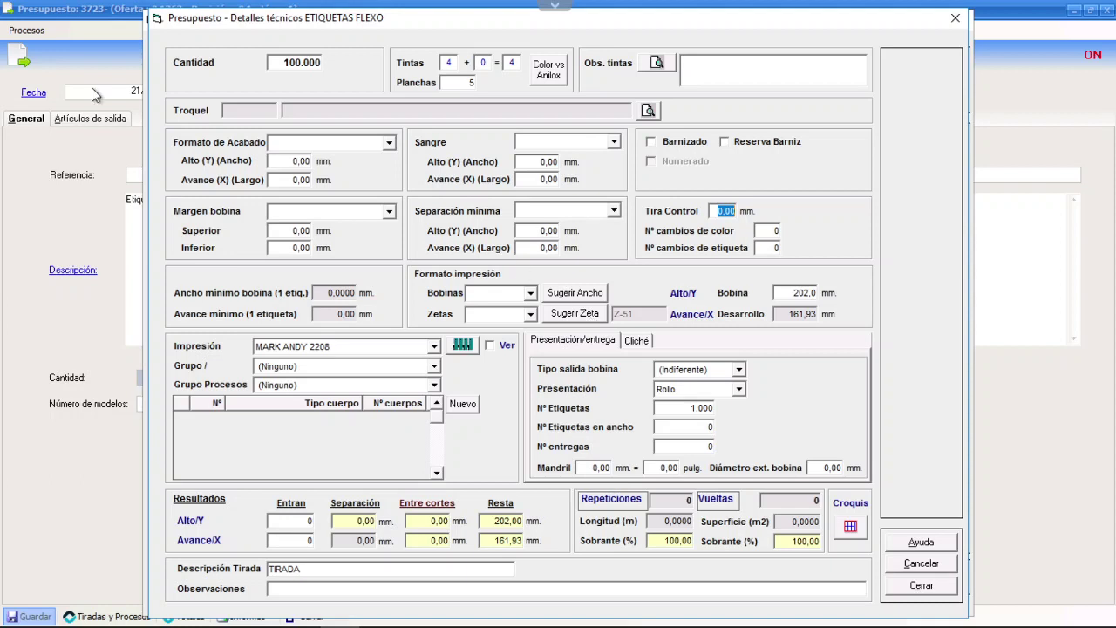
- Open the article search for the Troquel and filter the group to TROQUELES
click(648, 111)
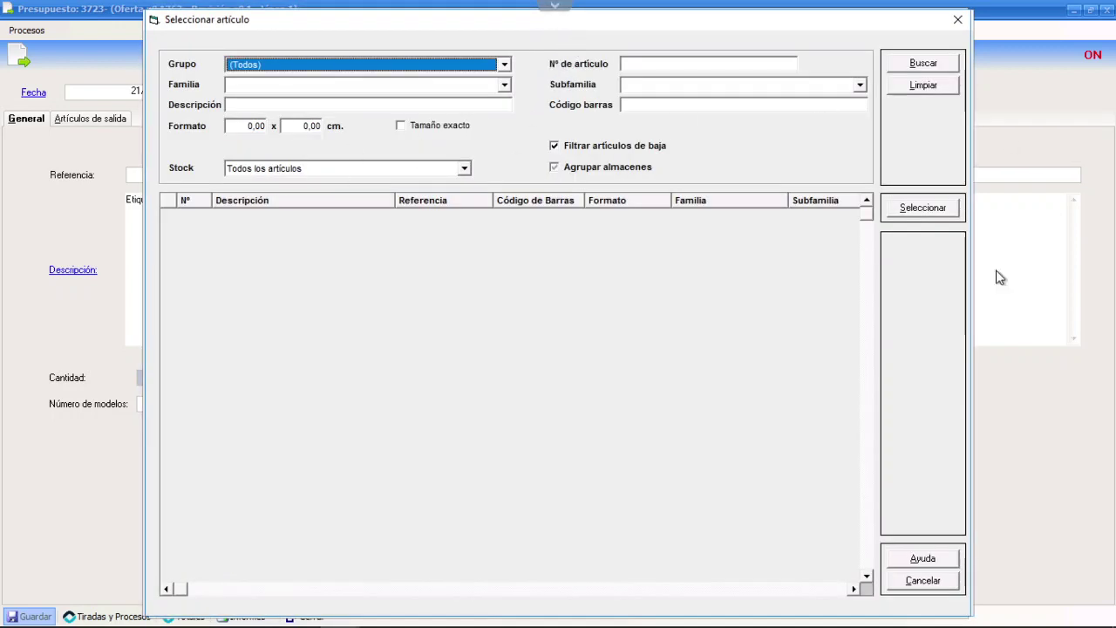
click(919, 582)
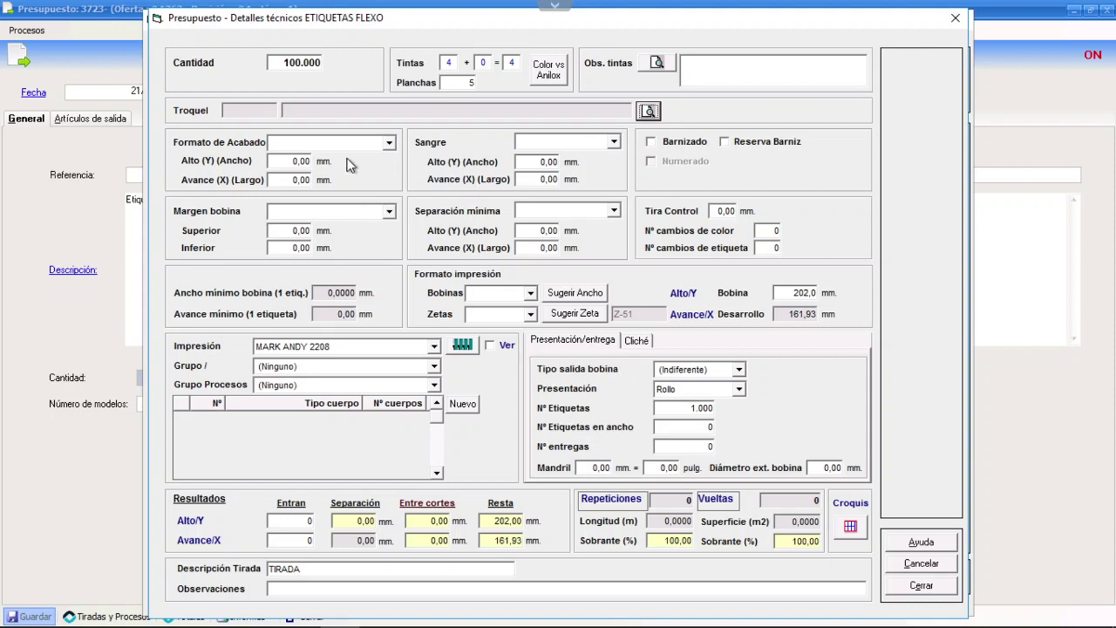
click(648, 112)
click(504, 65)
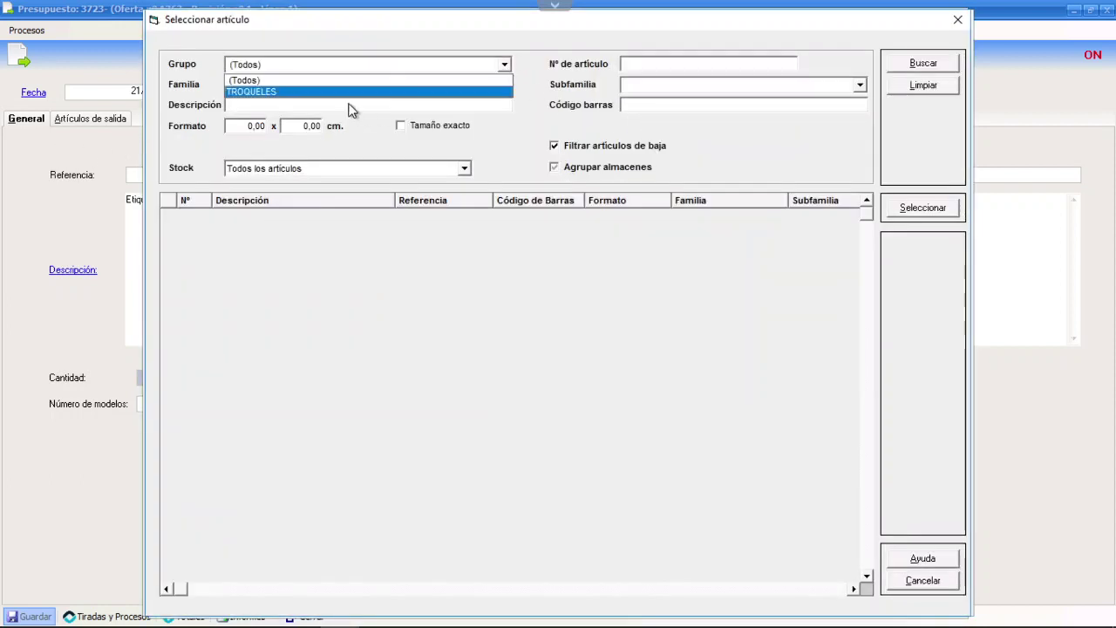
click(311, 92)
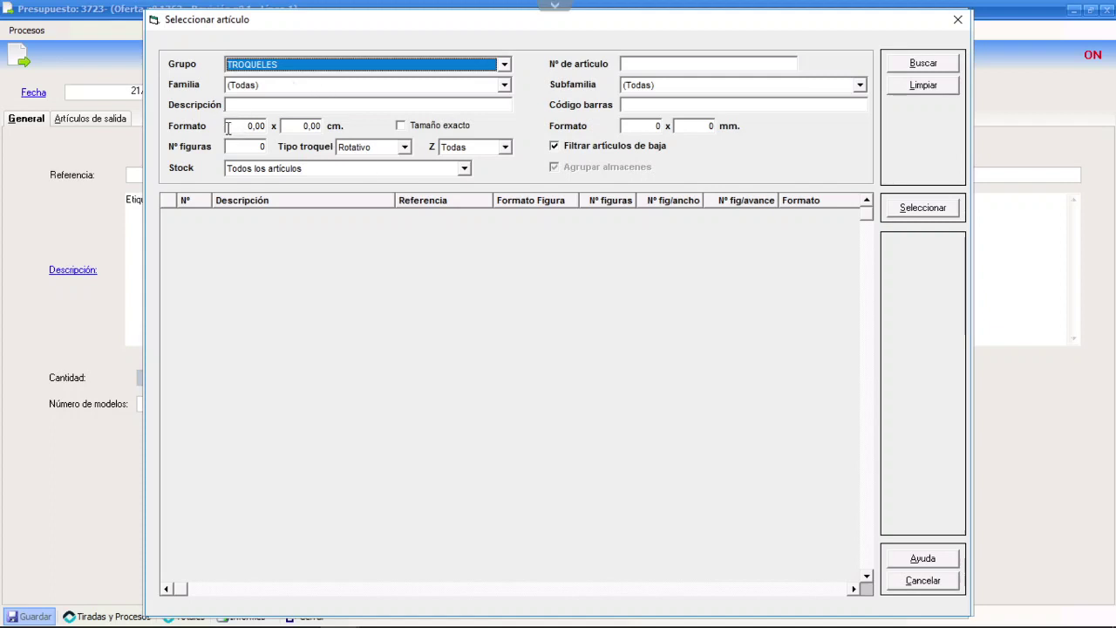
- Examine the die search criteria: both format sizes, number of figures, die types and the available Z values
drag(228, 125, 279, 126)
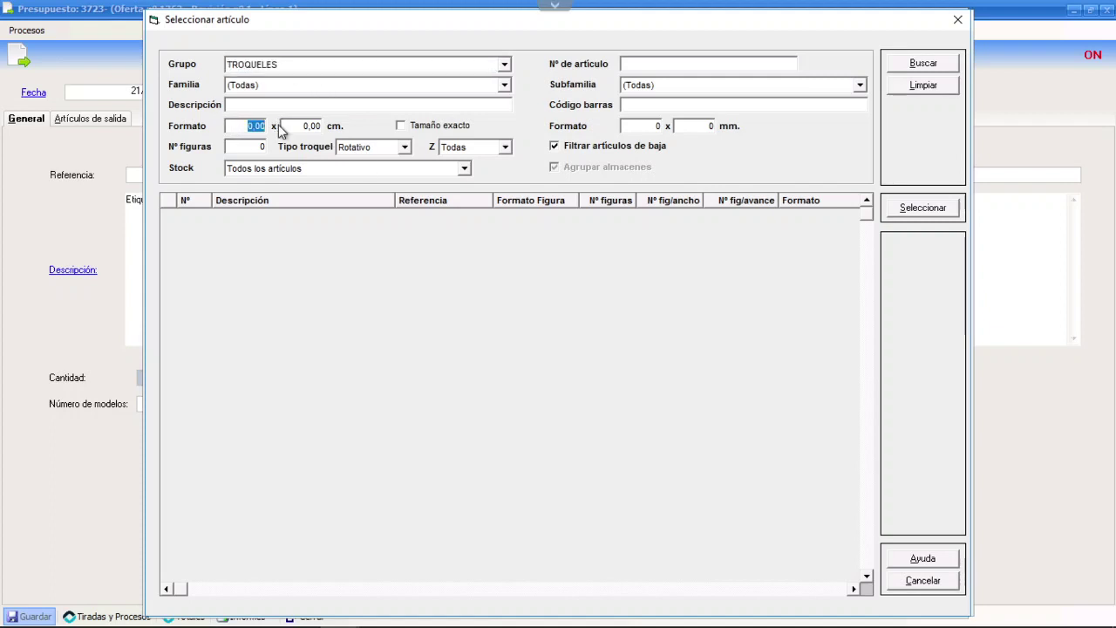
drag(242, 127, 275, 127)
click(656, 127)
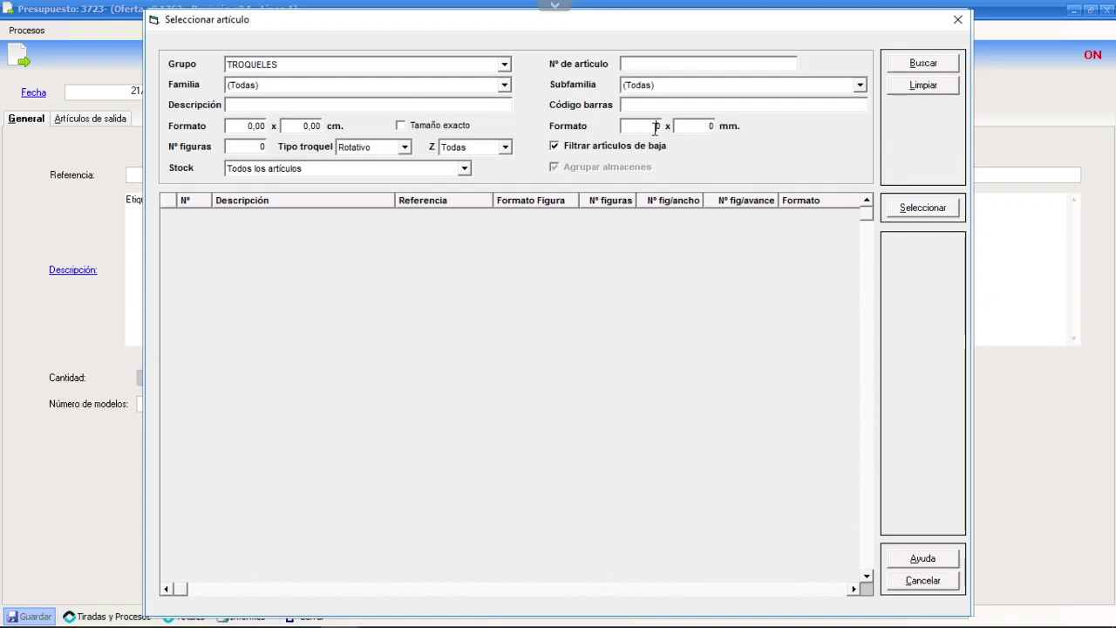
double_click(713, 127)
click(253, 125)
click(258, 147)
click(405, 149)
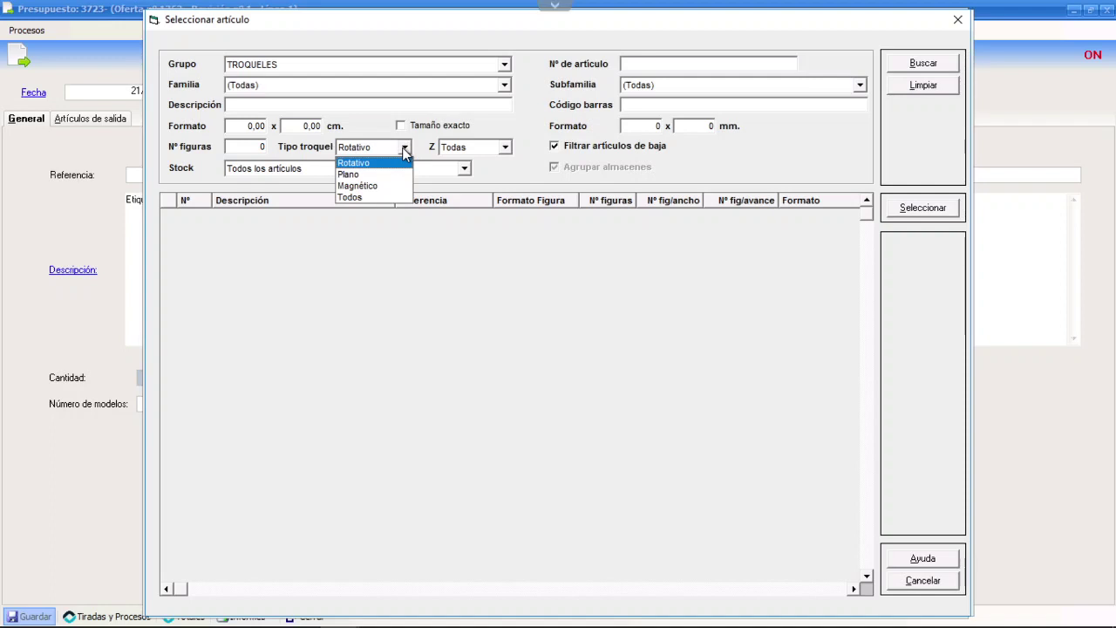
click(505, 149)
click(505, 148)
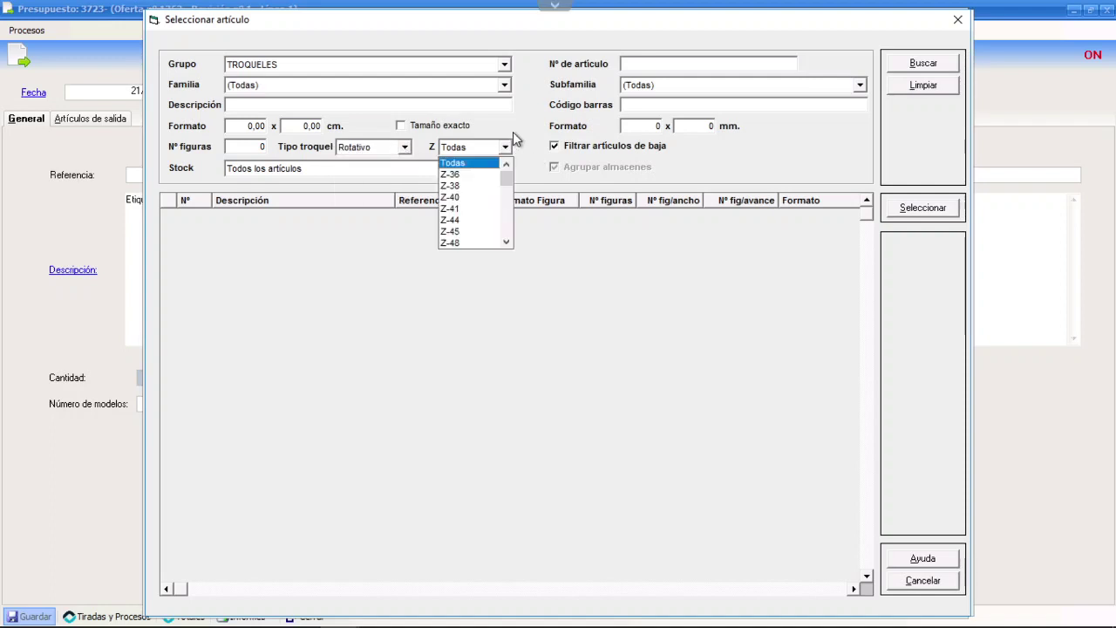
click(515, 129)
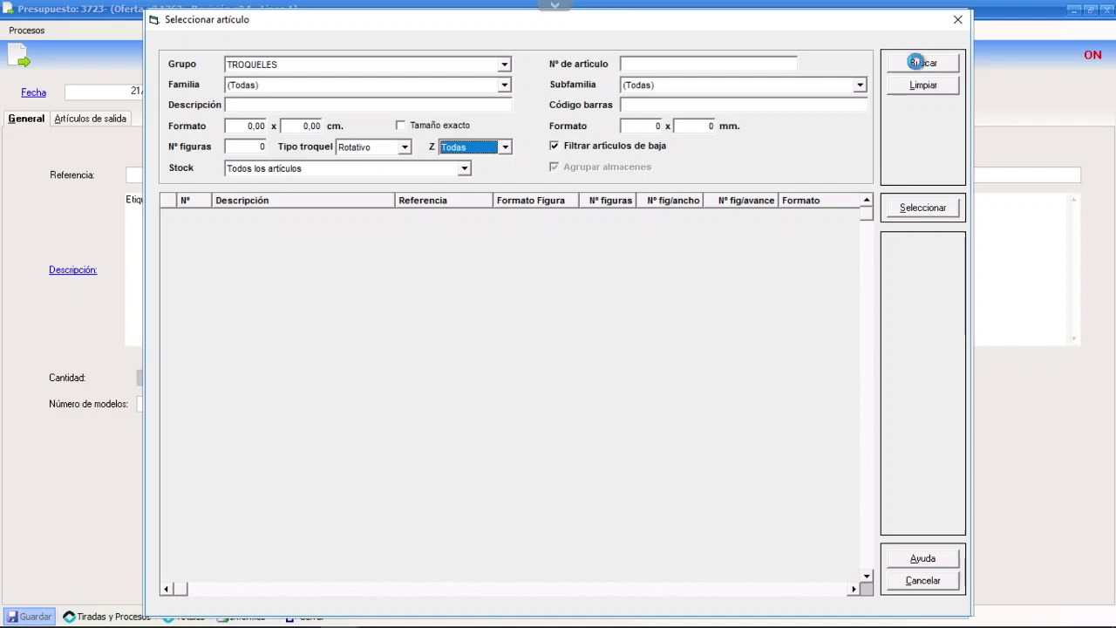
- Set the die type filter to Todos and search for dies of every type
click(921, 65)
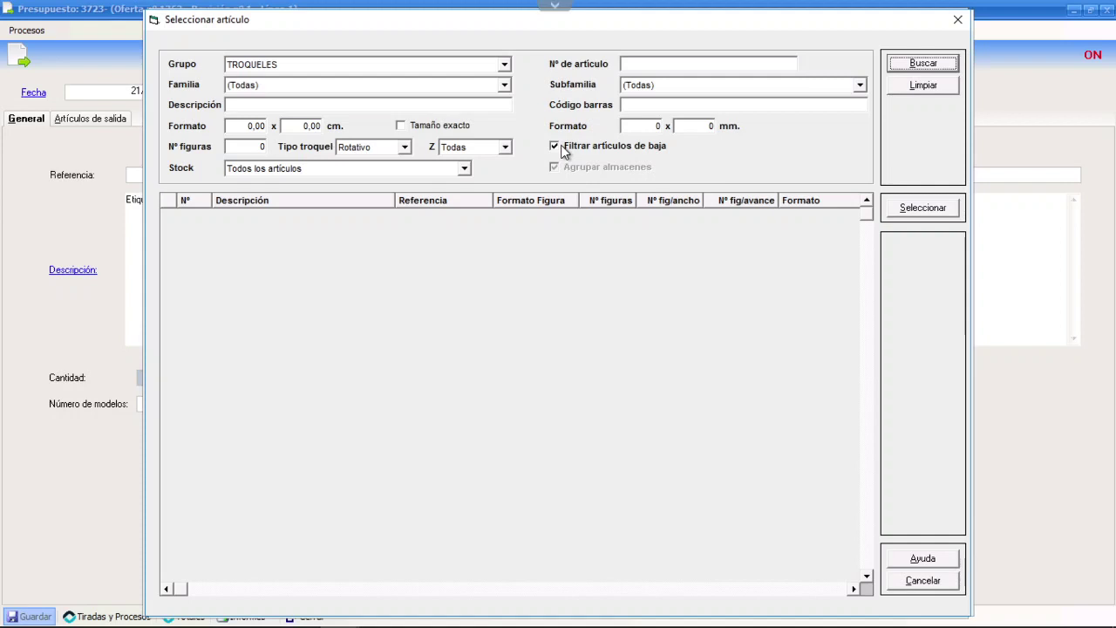
click(404, 147)
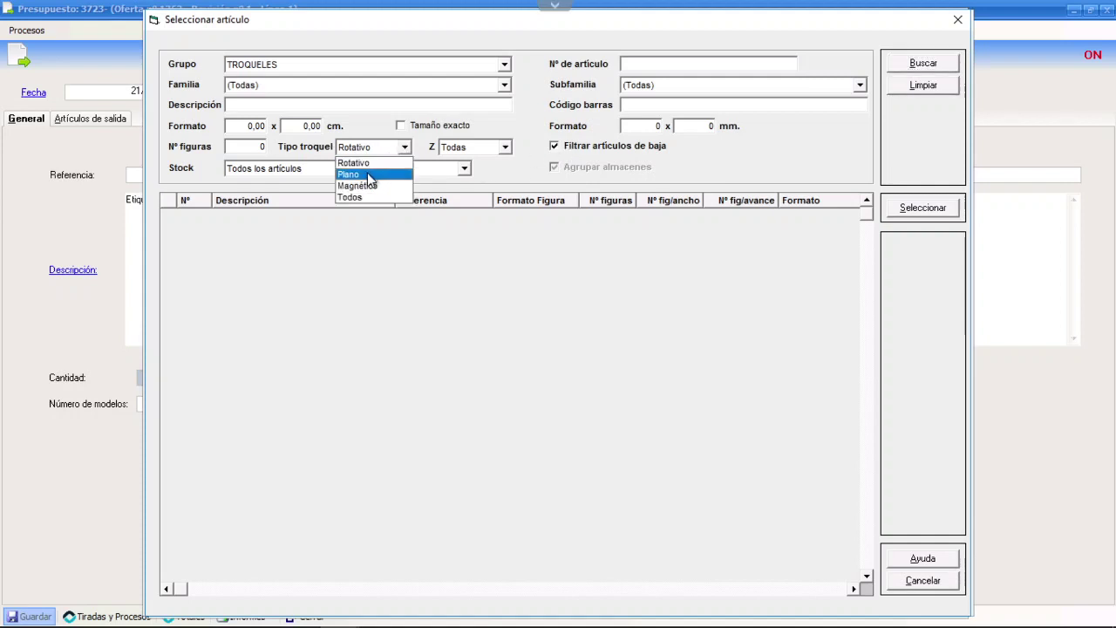
click(353, 197)
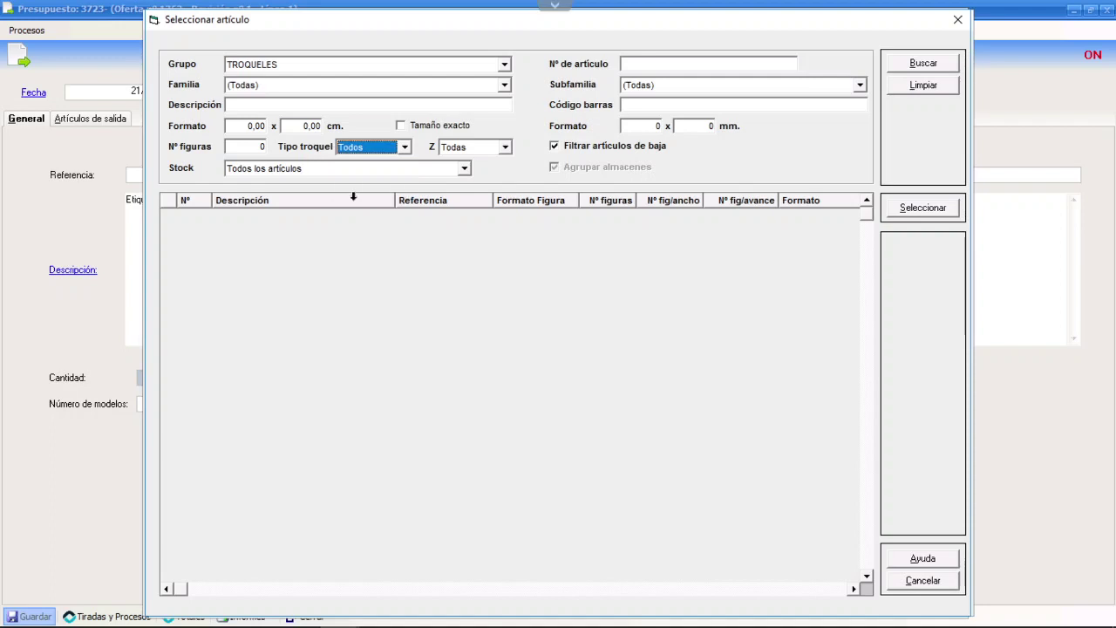
click(935, 59)
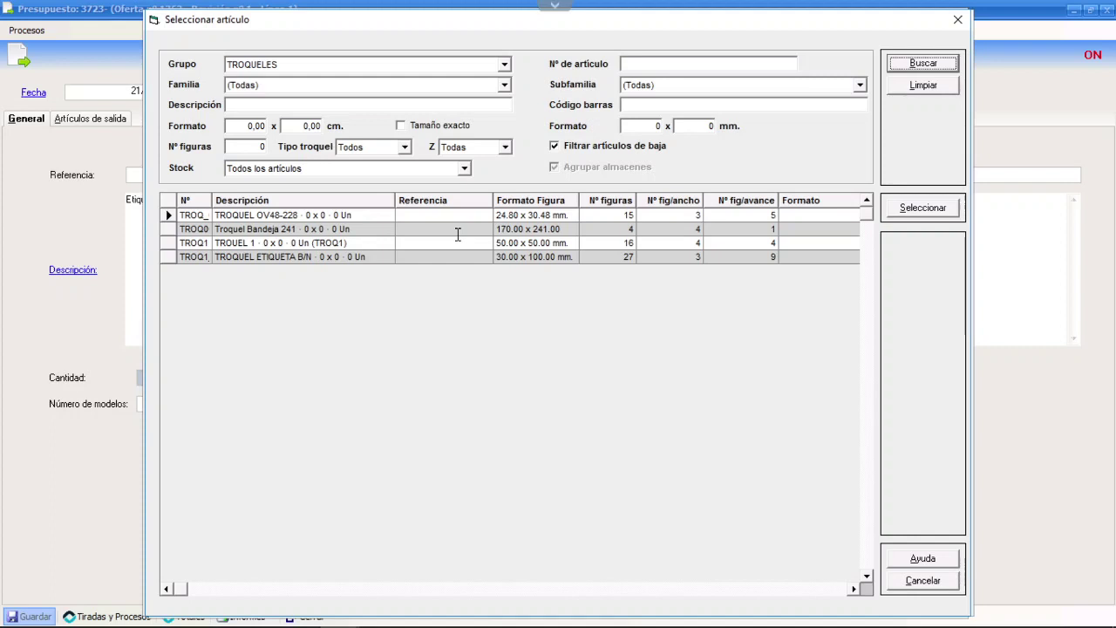
- Choose the Troquel Bandeja 241 die for the label and check the finished format's Alto and Avance dimensions
click(404, 147)
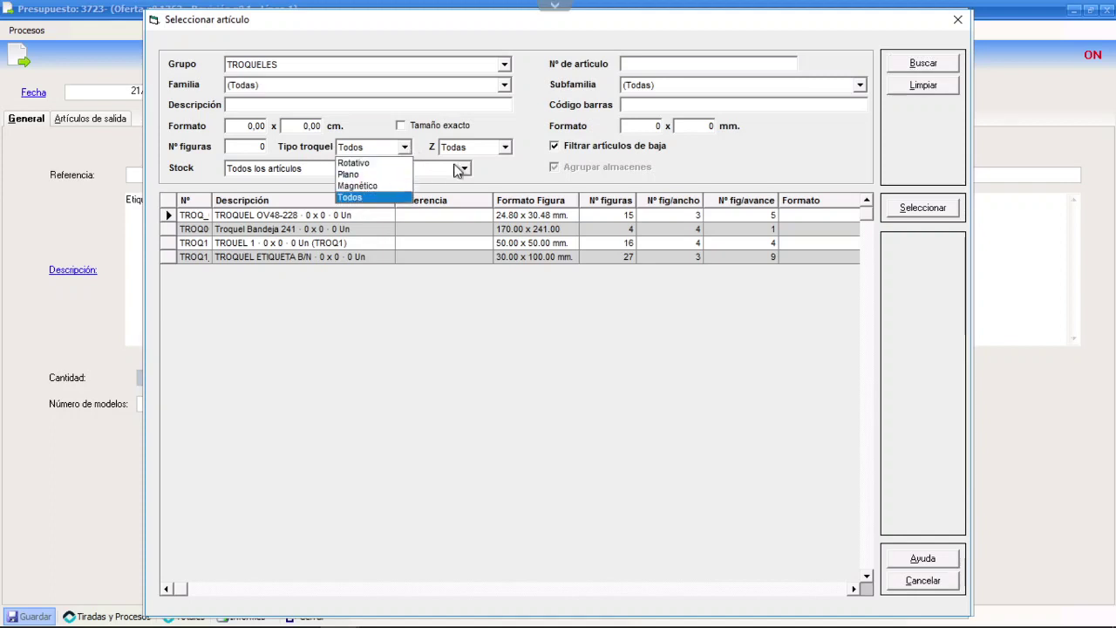
key(Escape)
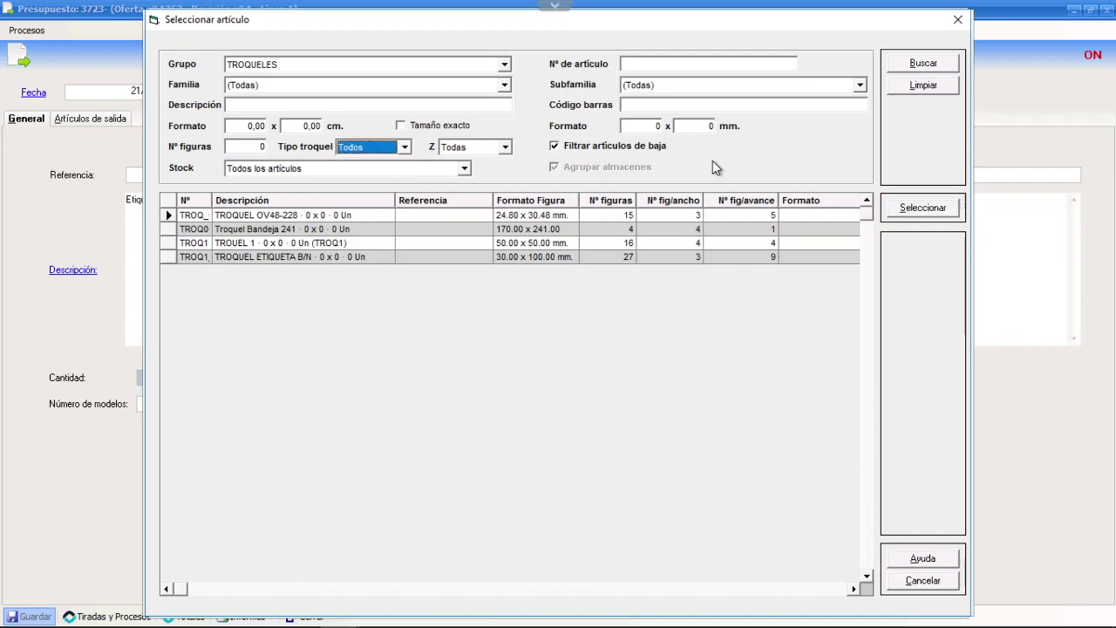
double_click(437, 230)
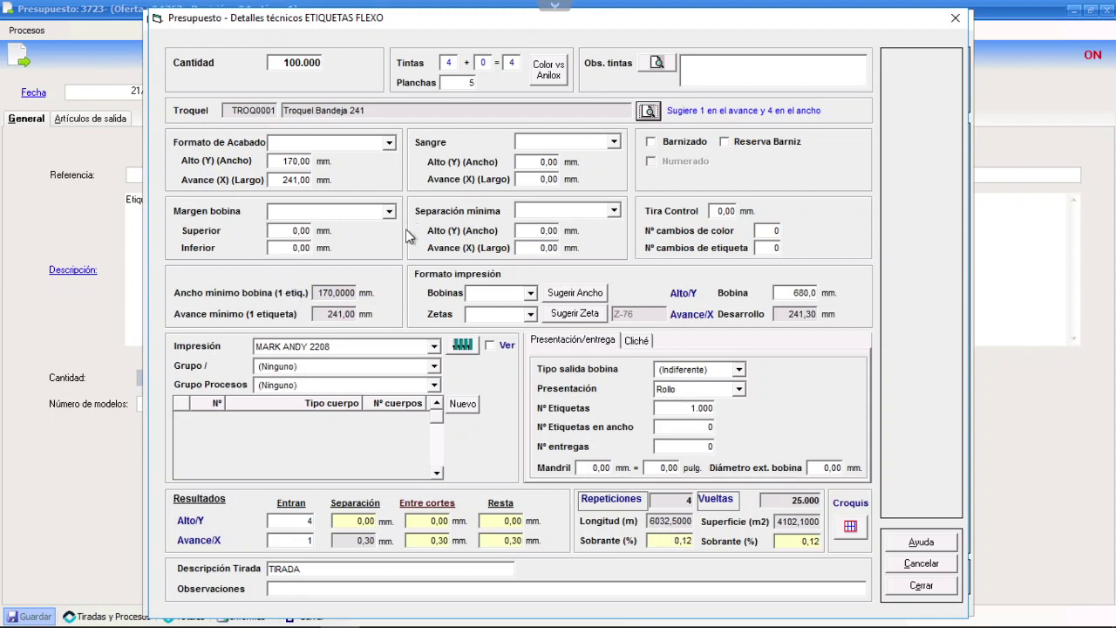
click(282, 161)
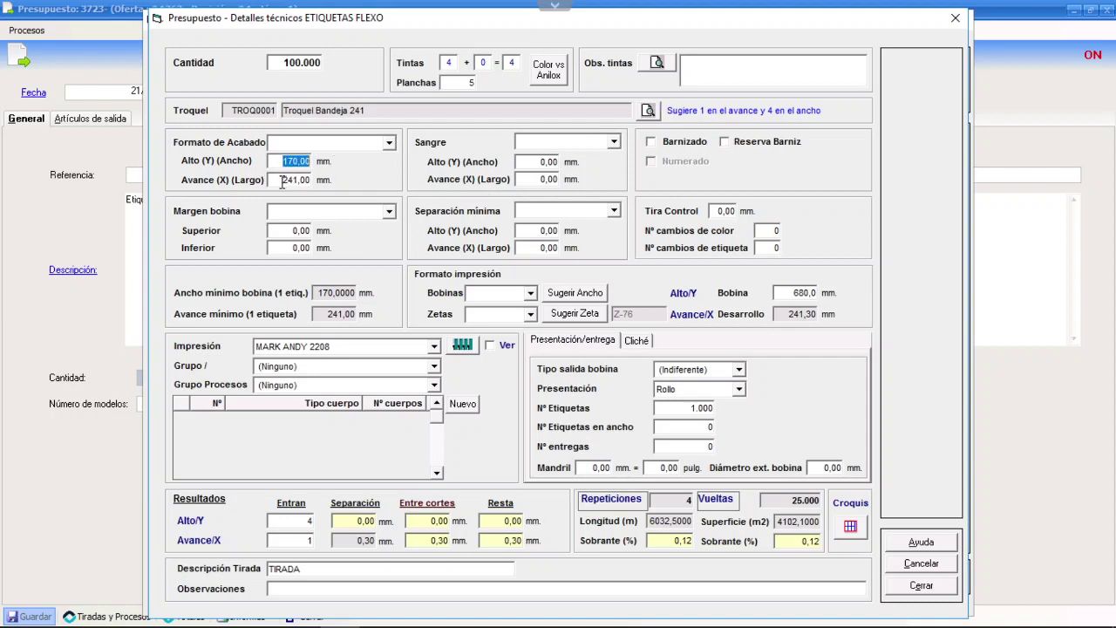
drag(283, 180, 327, 181)
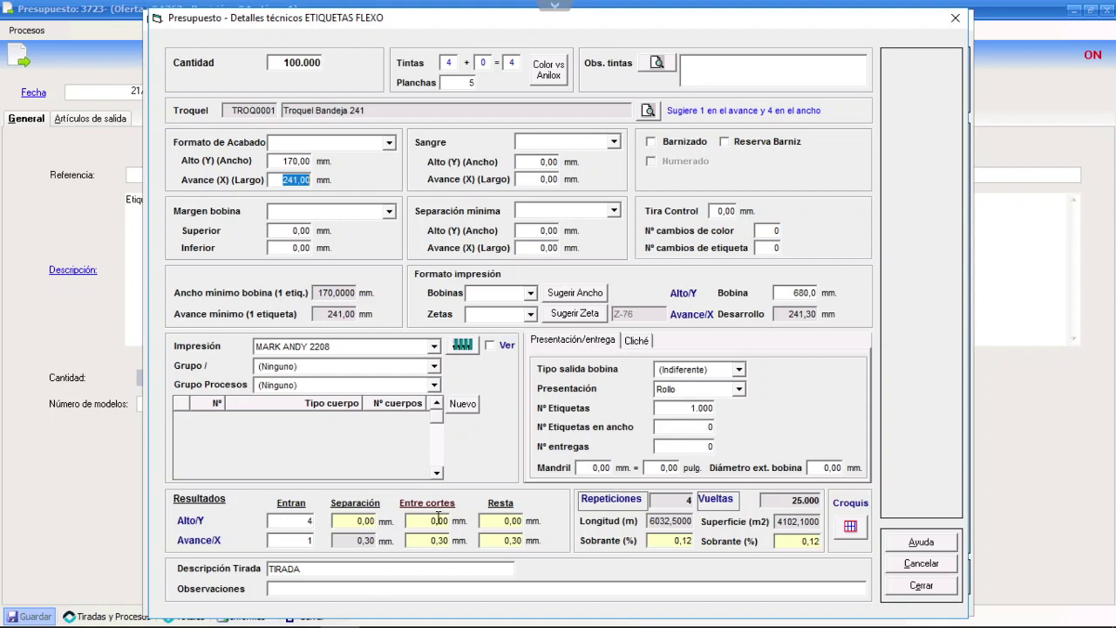
- Examine the Tira Control, Nº cambios de color and Nº cambios de etiqueta fields
click(714, 210)
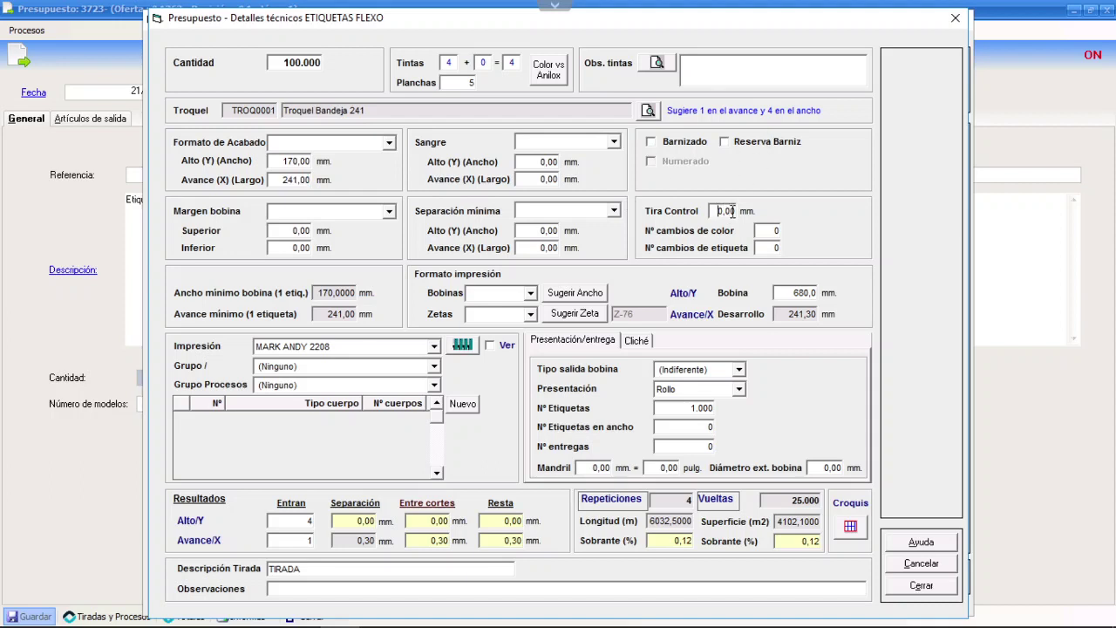
click(775, 231)
click(768, 248)
click(722, 211)
- Try 1 as the Nº cambios de color and reset it to 0
click(771, 231)
text(1)
double_click(775, 230)
click(761, 231)
double_click(761, 230)
click(775, 248)
click(768, 230)
key(BackSpace)
text(0)
key(Tab)
- Set the press's Grupo to Habitual and add a Flexográfico body row with 4 bodies
click(433, 367)
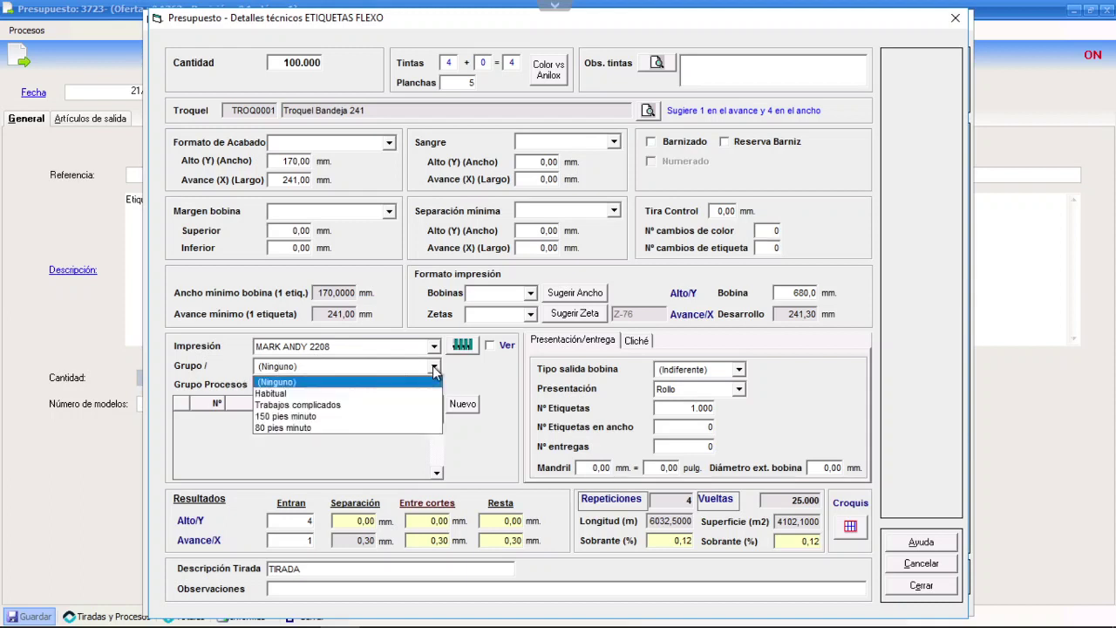
click(275, 393)
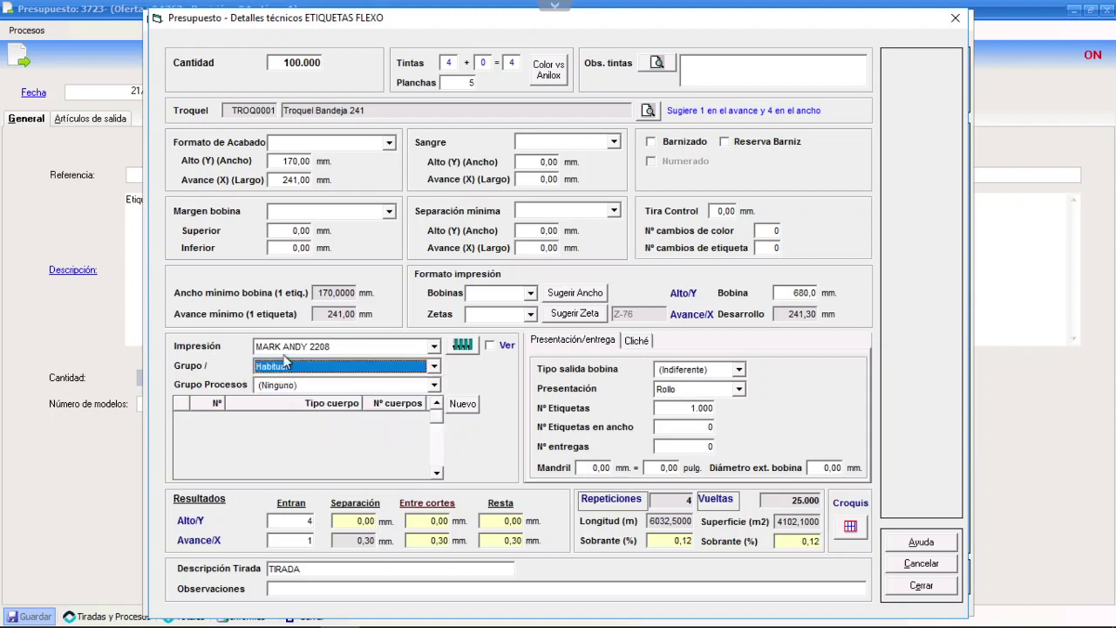
click(459, 406)
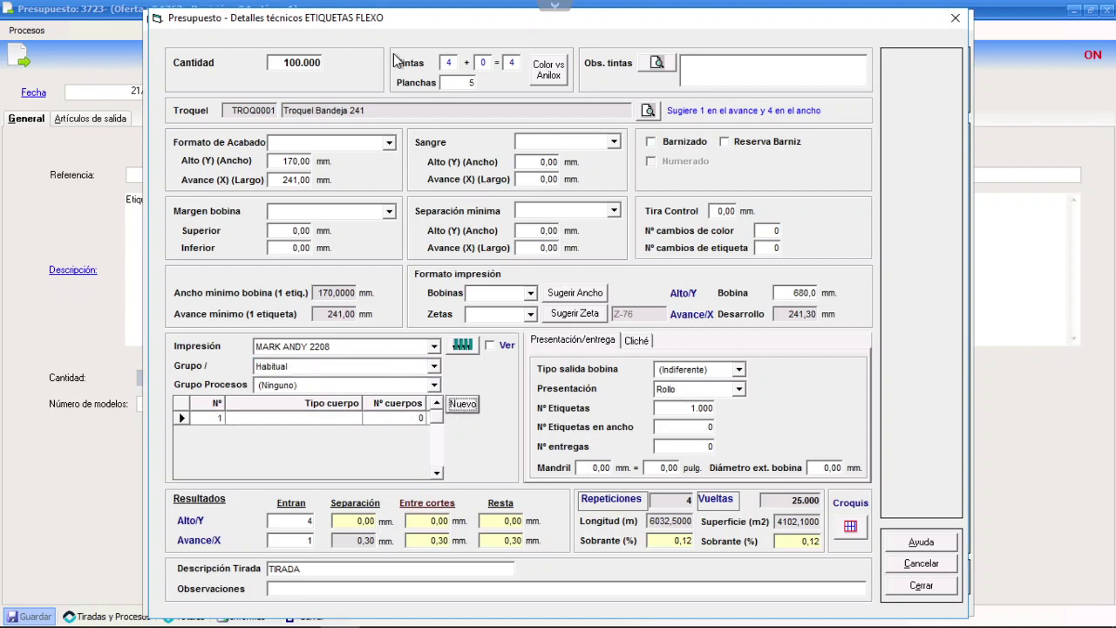
click(342, 419)
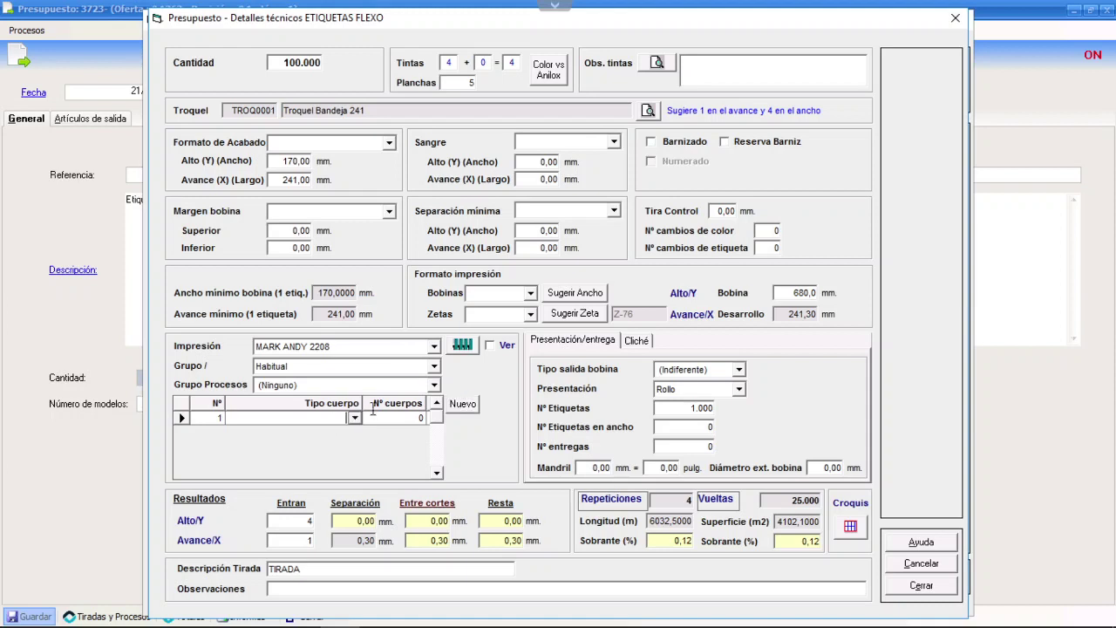
click(357, 420)
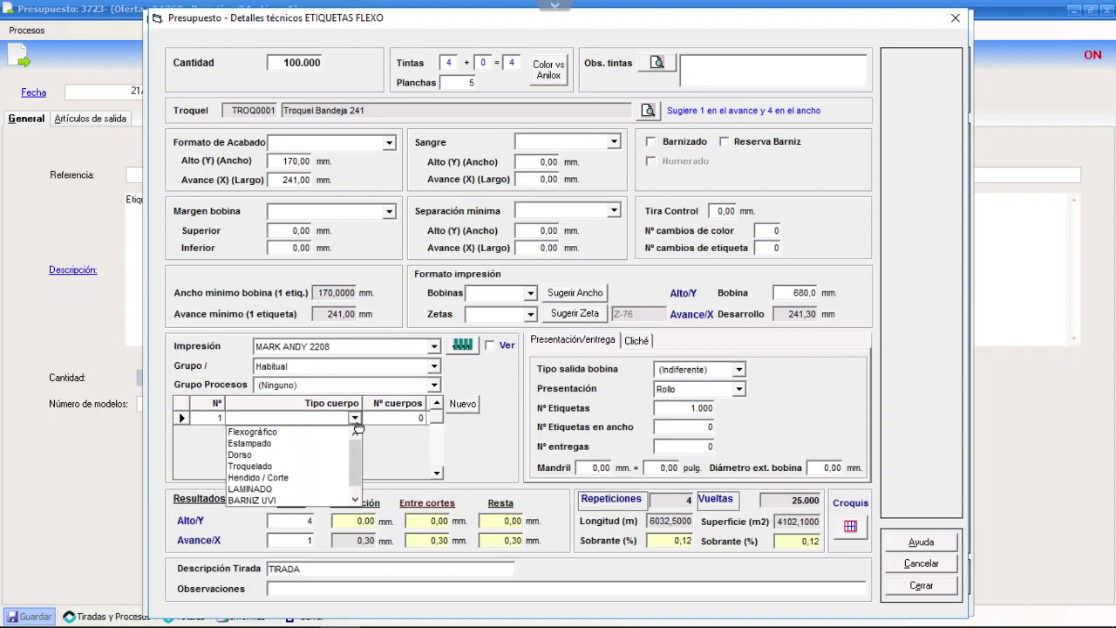
click(274, 434)
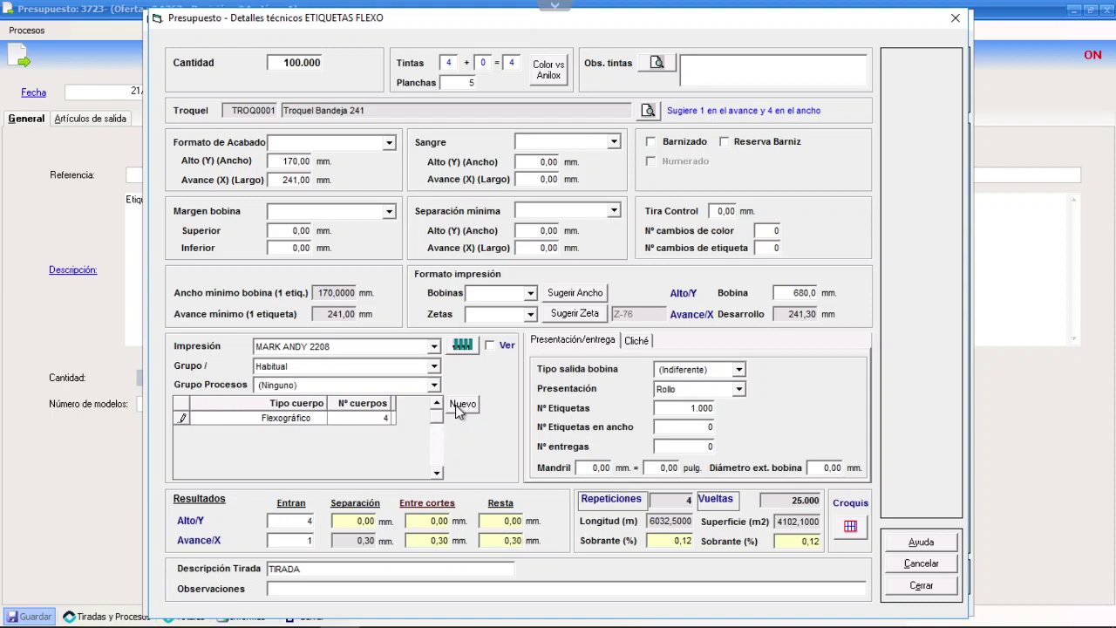
- Add a BARNIZ UVI body row with 1 body to the MARK ANDY 2208 configuration
click(461, 404)
click(311, 430)
click(320, 432)
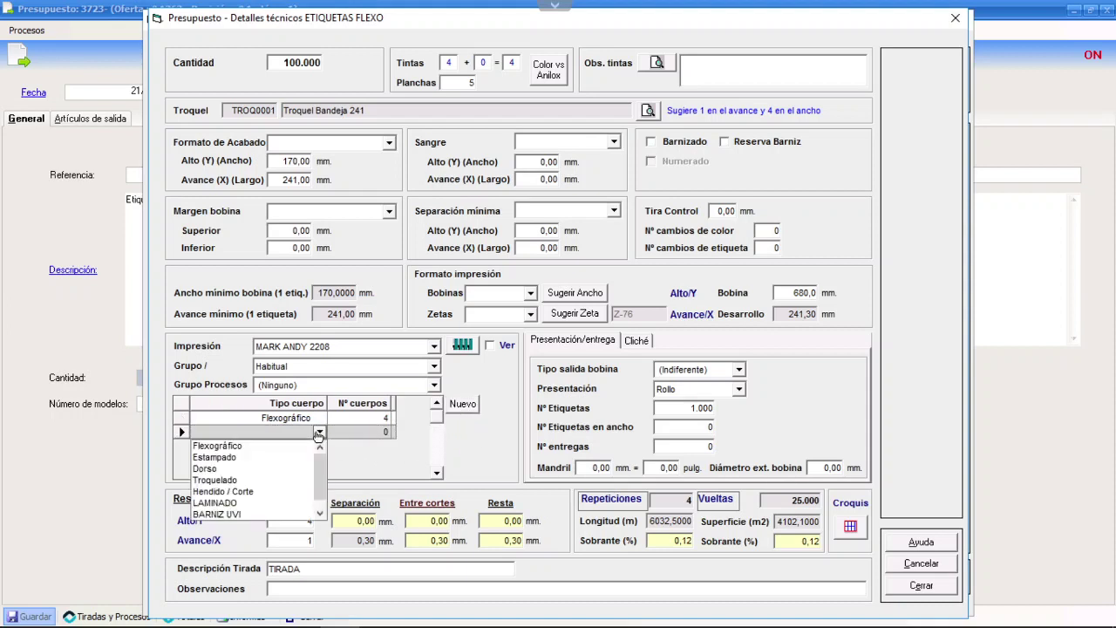
click(247, 515)
key(Tab)
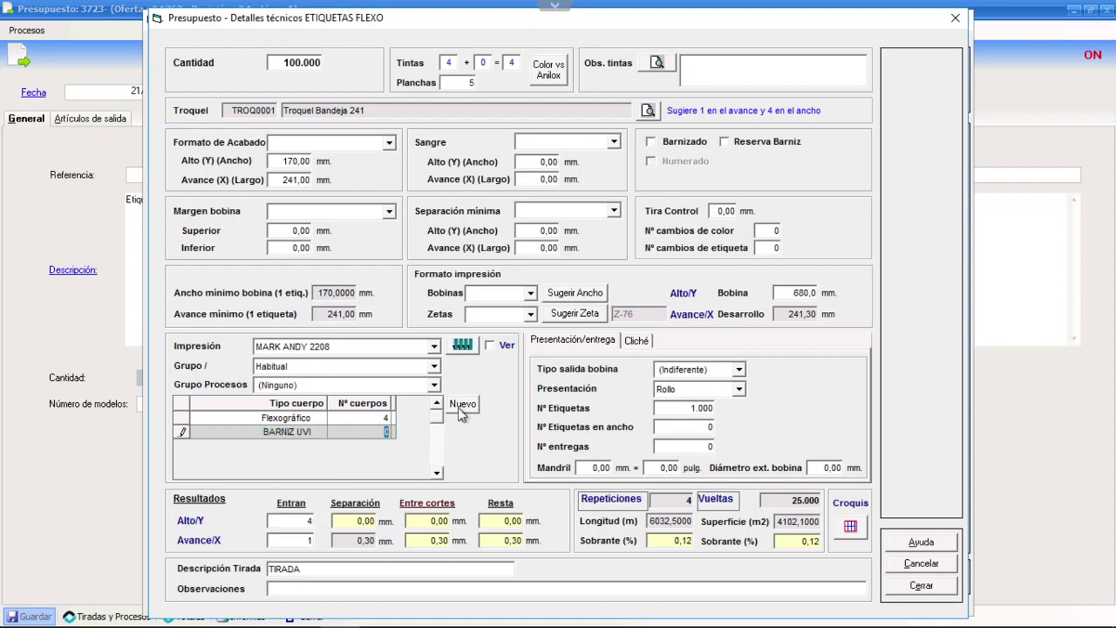
text(1)
- Add a LAMINADO body row with 1 body to the MARK ANDY 2208 configuration
click(461, 403)
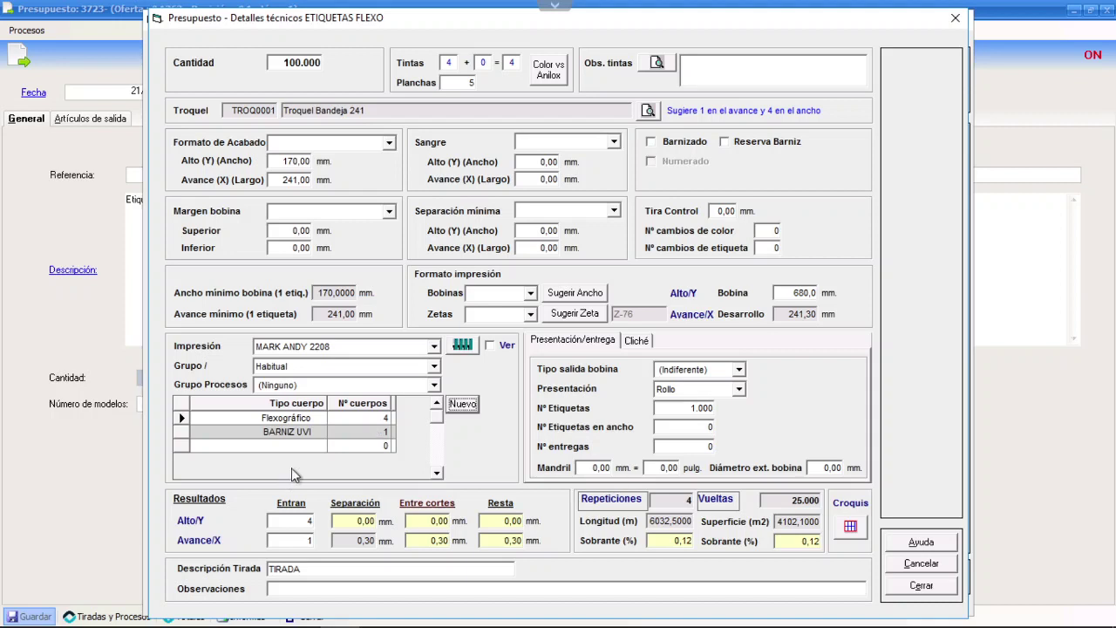
click(318, 446)
click(319, 445)
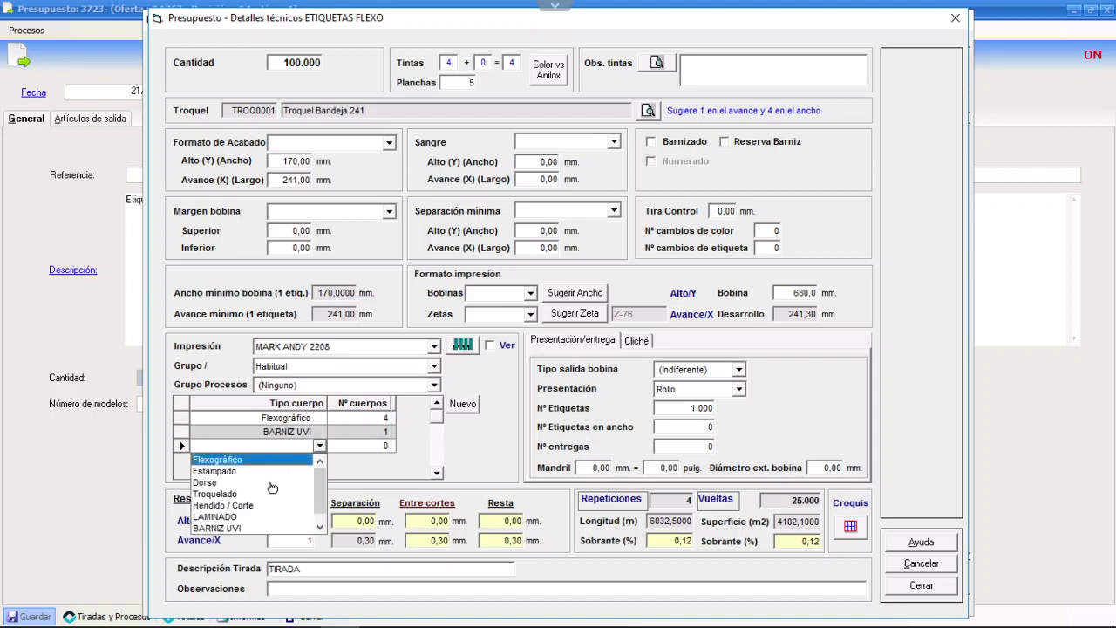
click(232, 517)
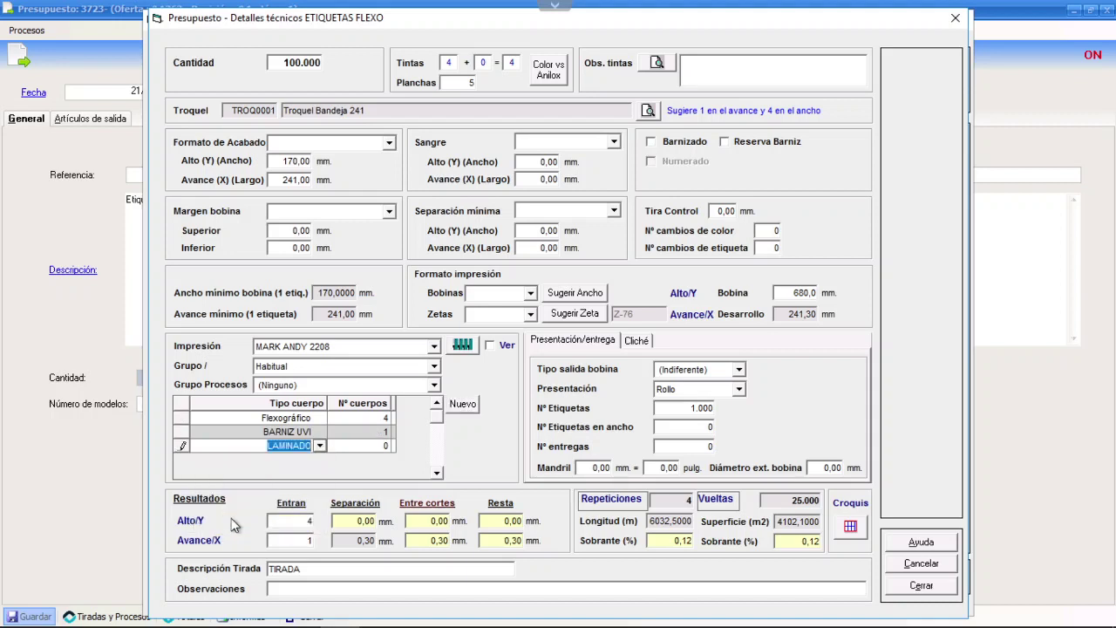
key(Tab)
text(1)
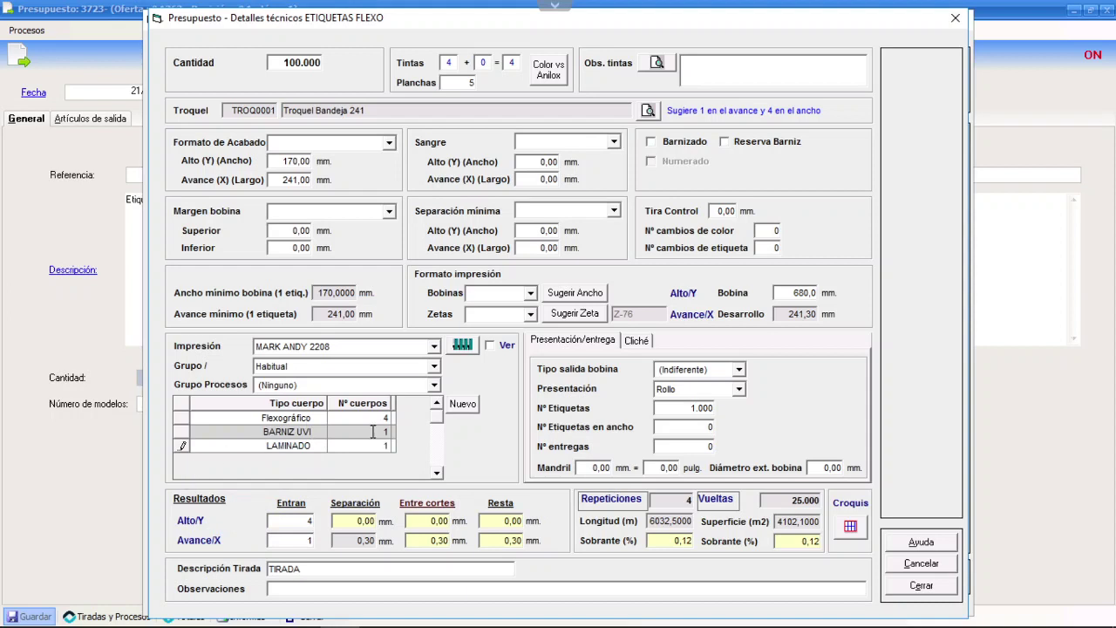
- Add a blank fourth body row and view the available body types without choosing one
click(354, 435)
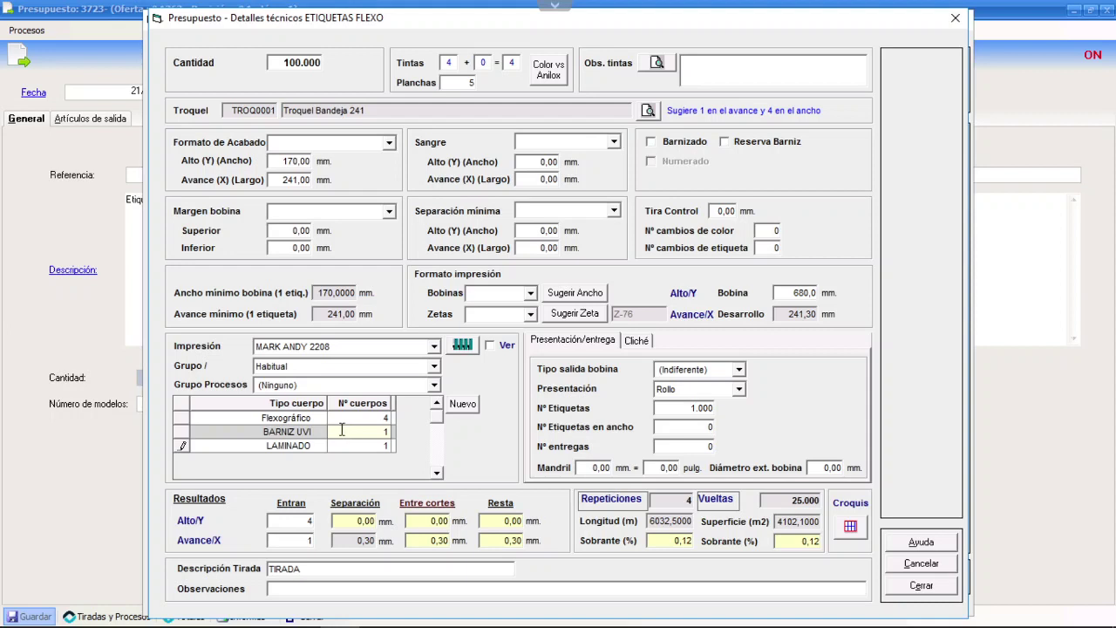
click(296, 435)
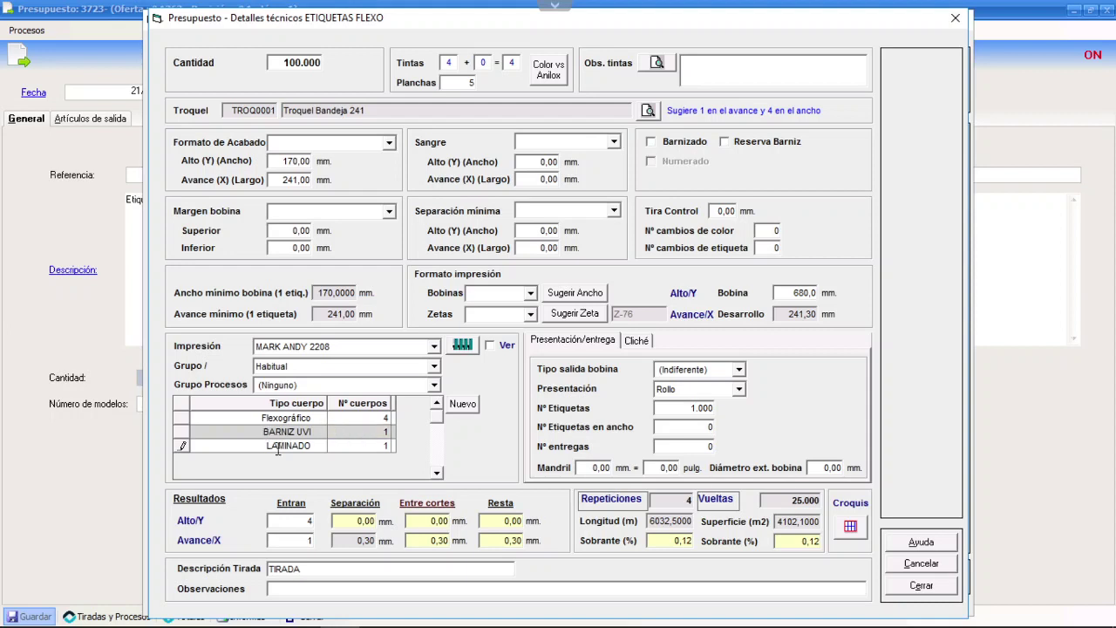
click(457, 406)
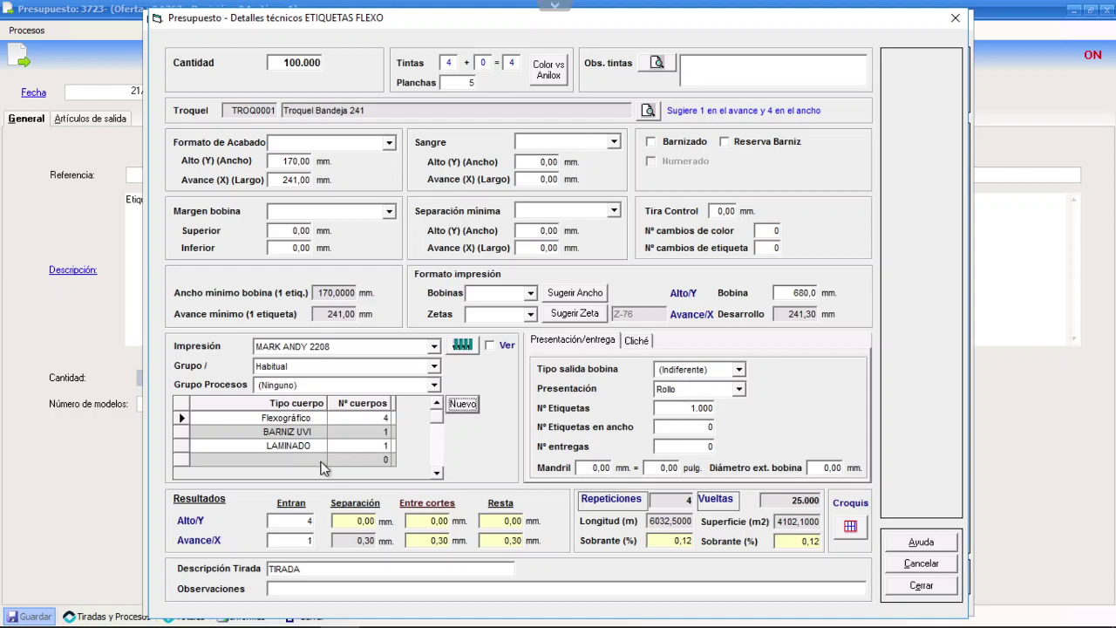
click(320, 460)
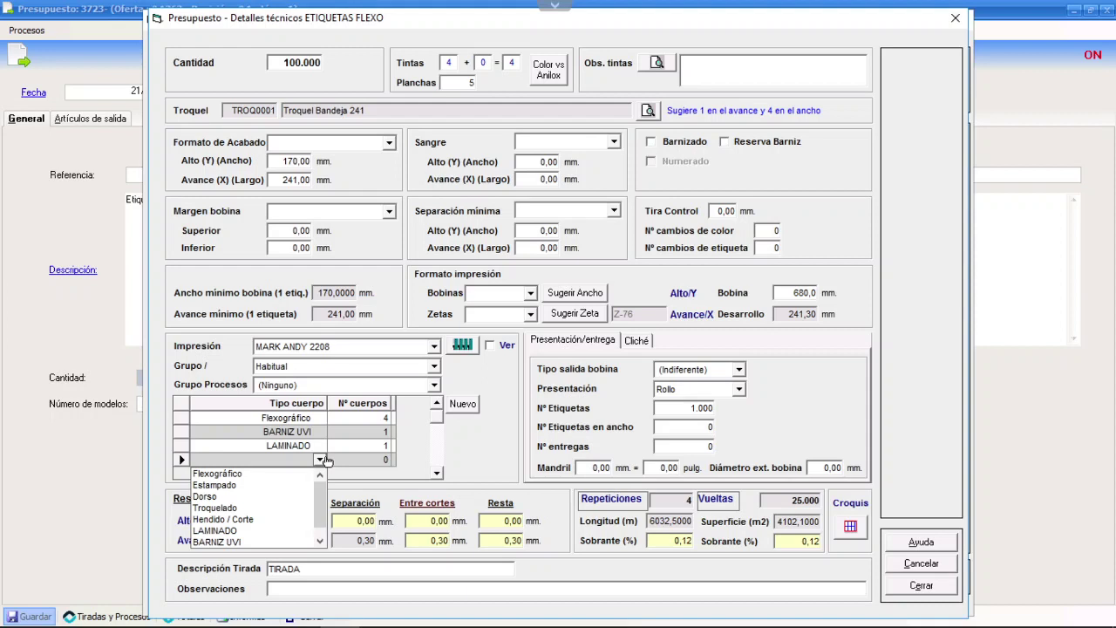
click(467, 444)
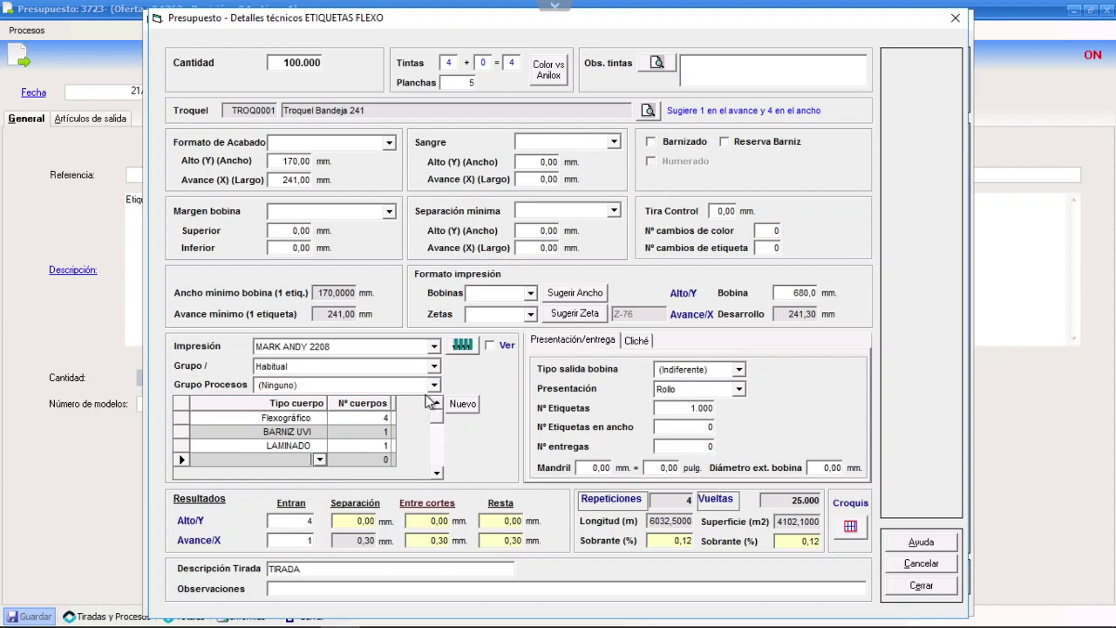
- Examine the run's Longitud result alongside the configured body types and their numbers of bodies
drag(649, 520, 715, 520)
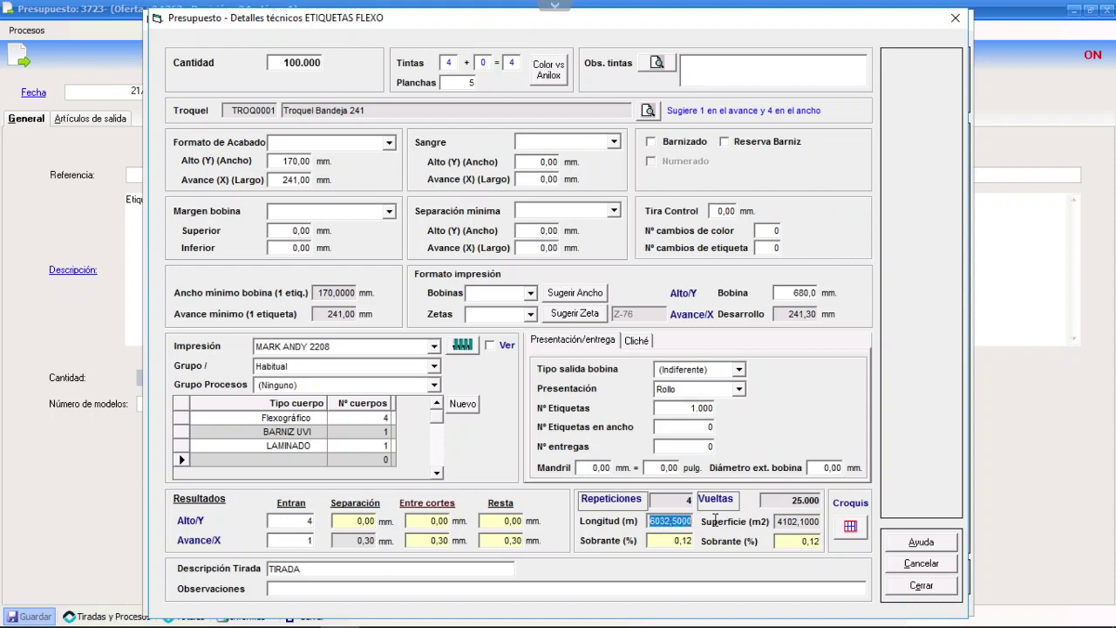
mouse_move(582, 616)
click(258, 431)
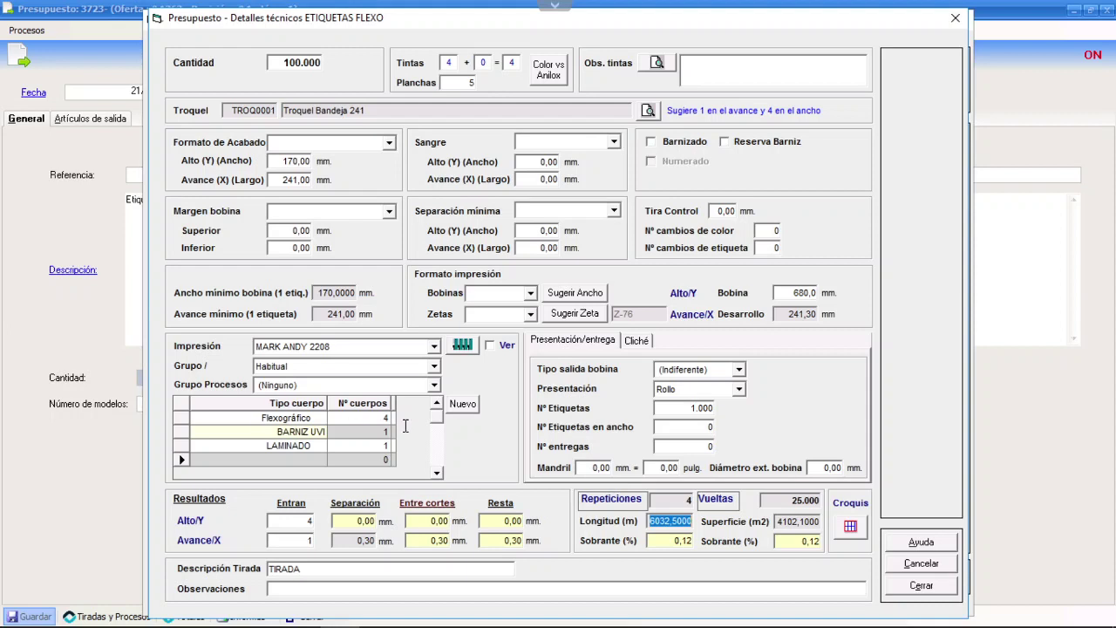
click(333, 436)
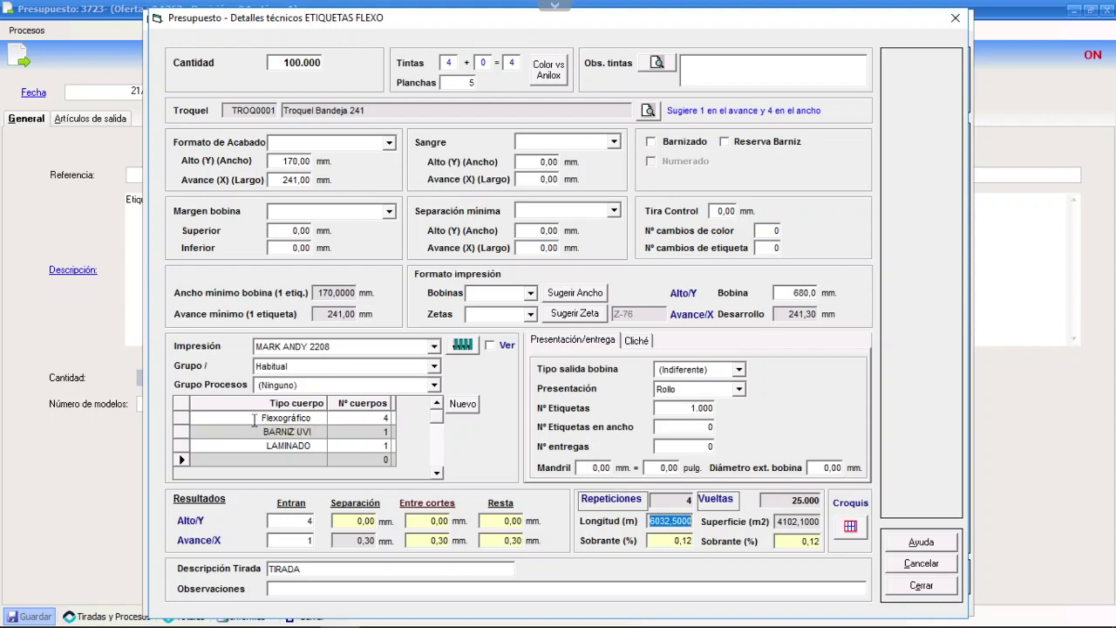
click(252, 420)
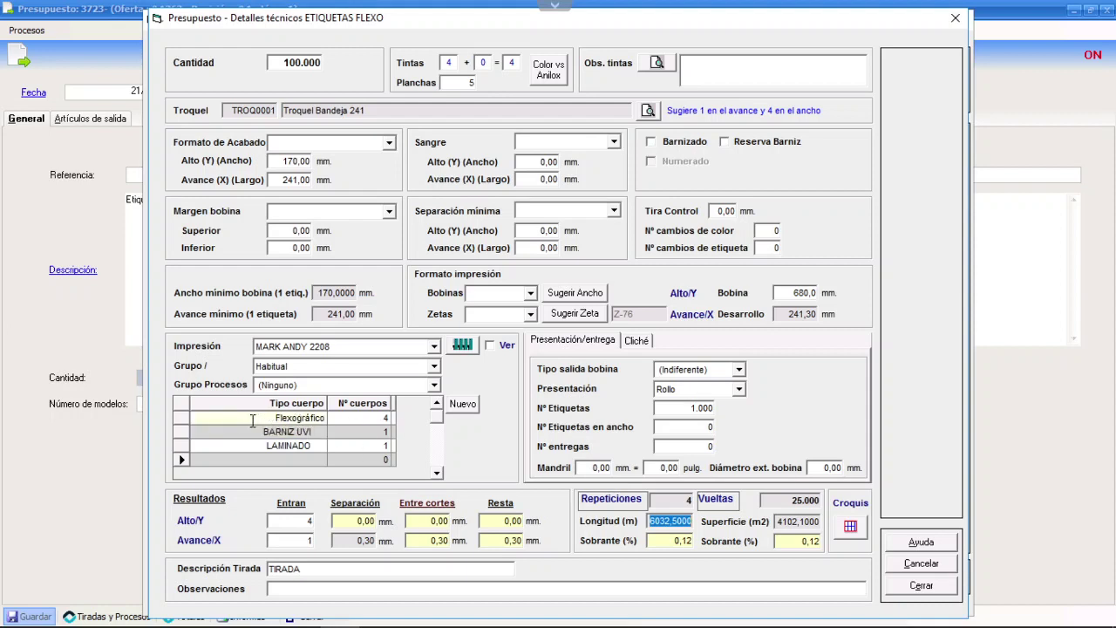
click(243, 405)
click(369, 441)
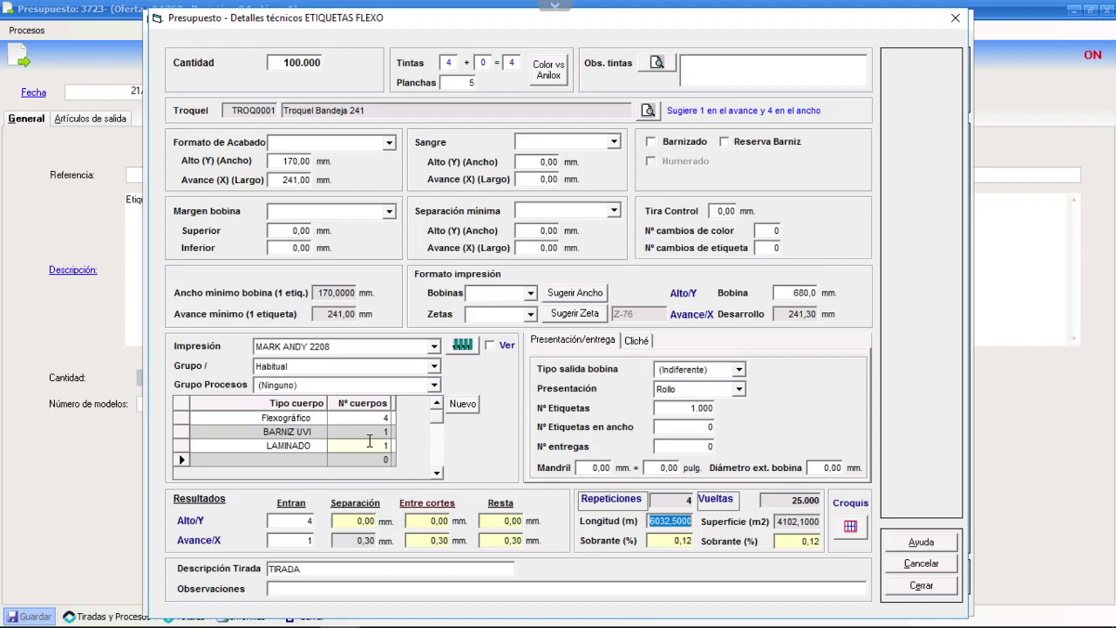
- Set the Tipo salida bobina to TIPO 4 in the label's delivery settings
click(590, 424)
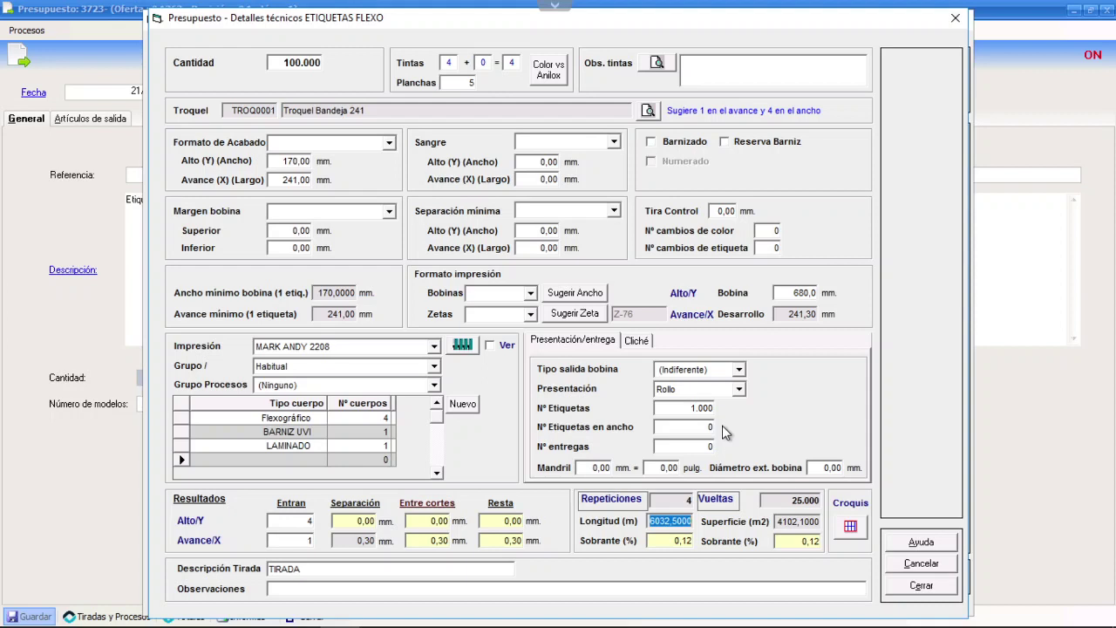
click(740, 370)
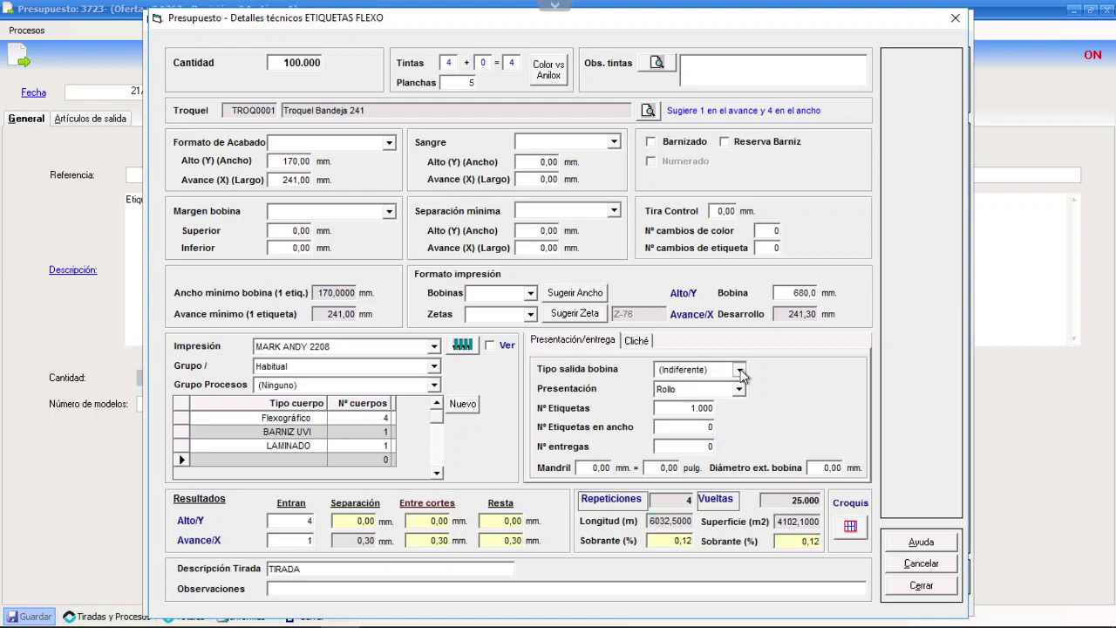
click(674, 430)
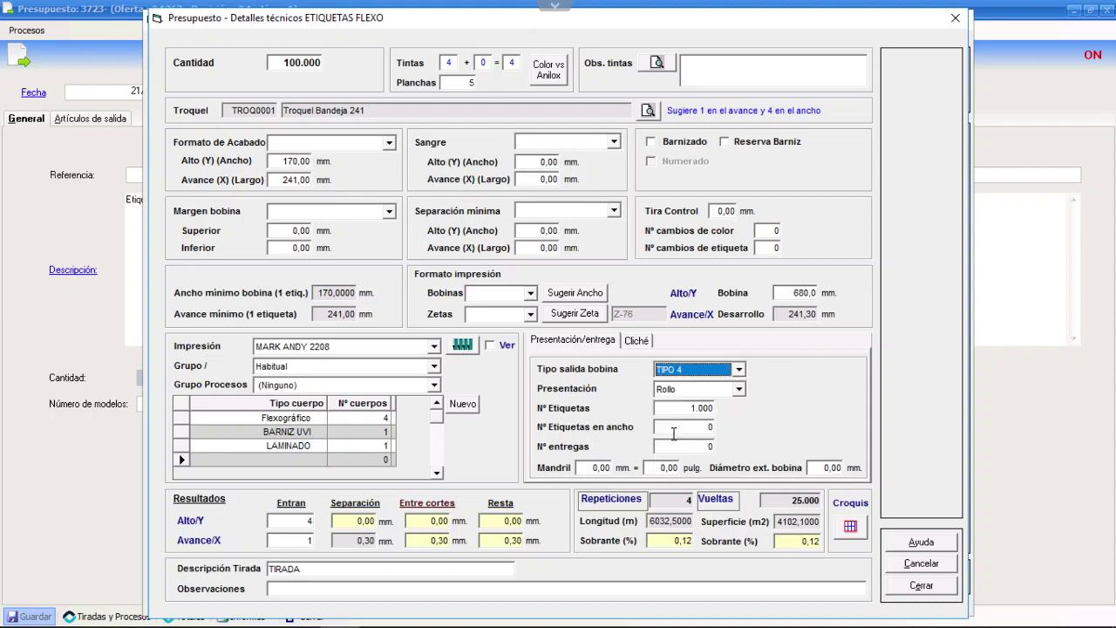
- Review the available Presentación options for the label's delivery and choose Rollo
key(Tab)
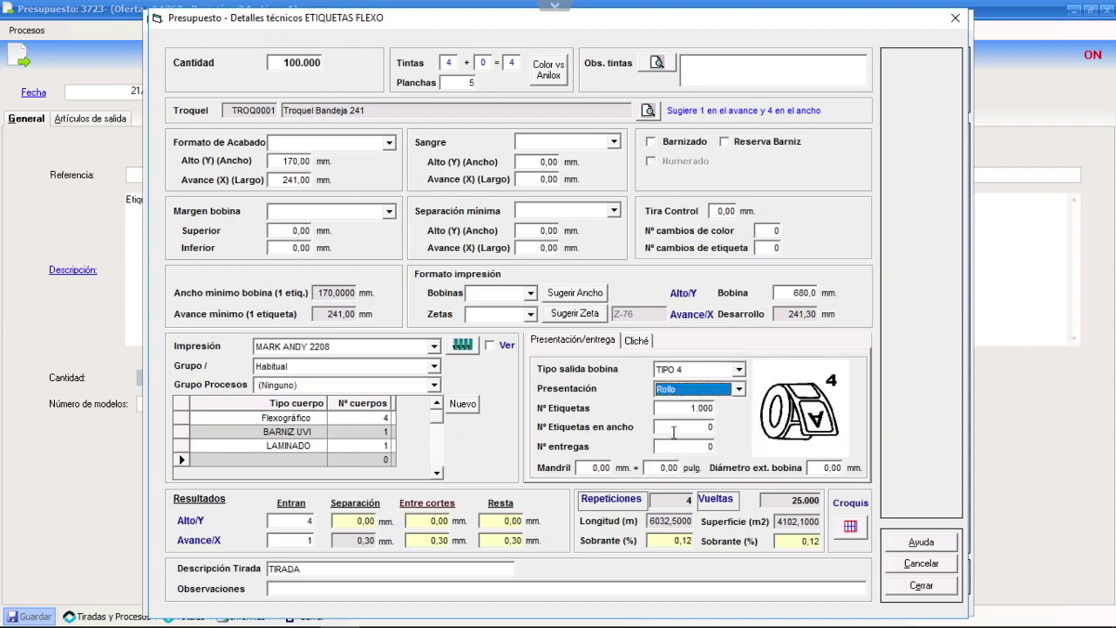
click(737, 390)
click(737, 390)
click(737, 390)
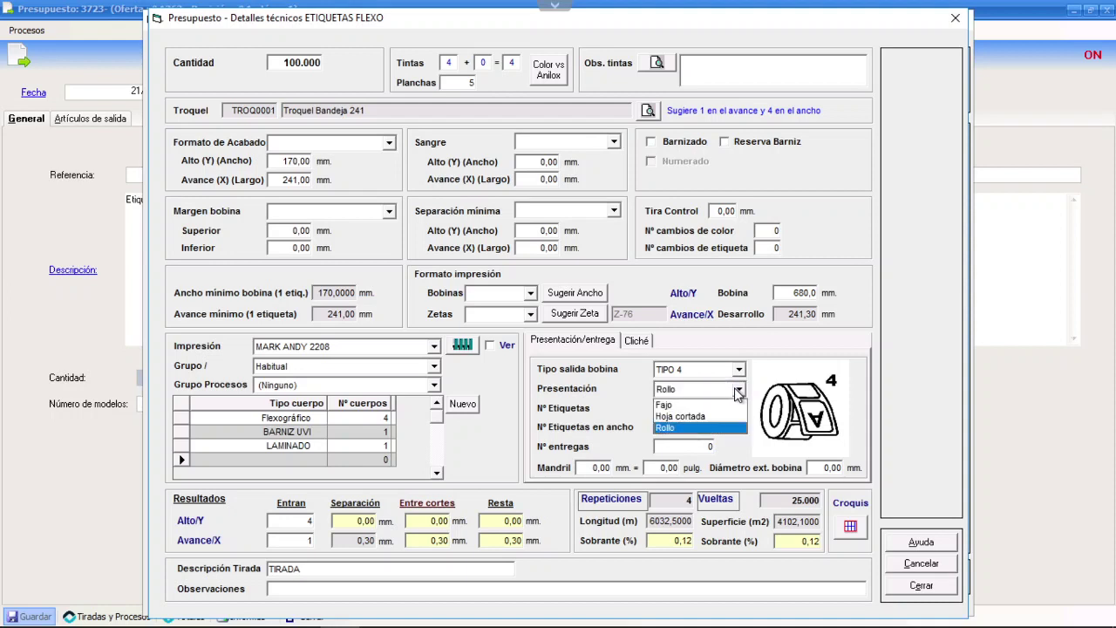
click(672, 428)
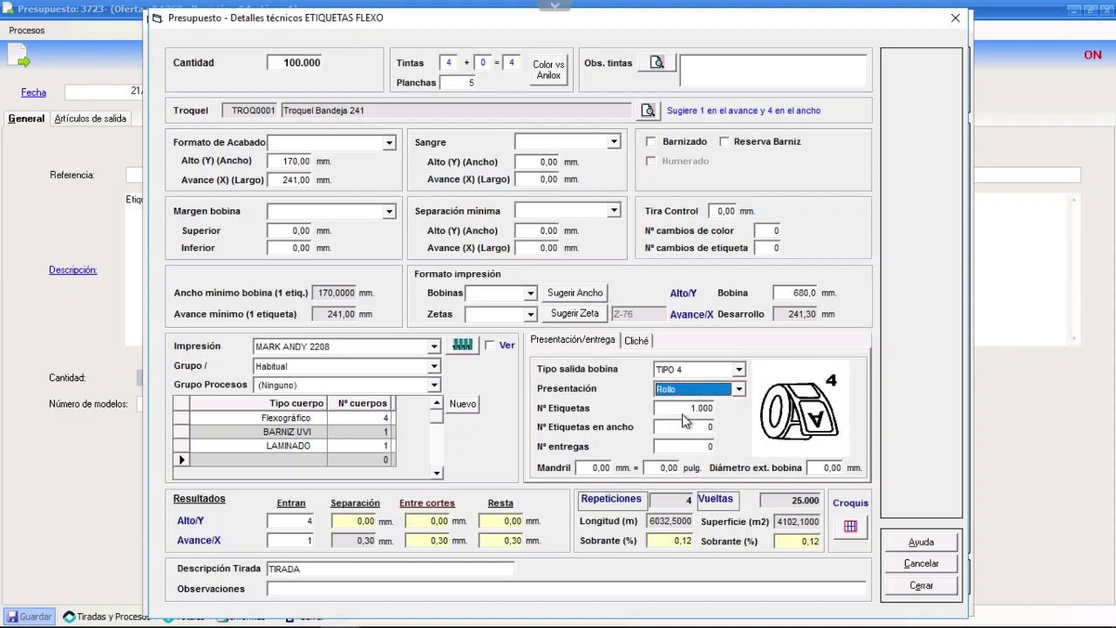
- Set the Nº Etiquetas en ancho to 2 in the roll delivery settings
key(Tab)
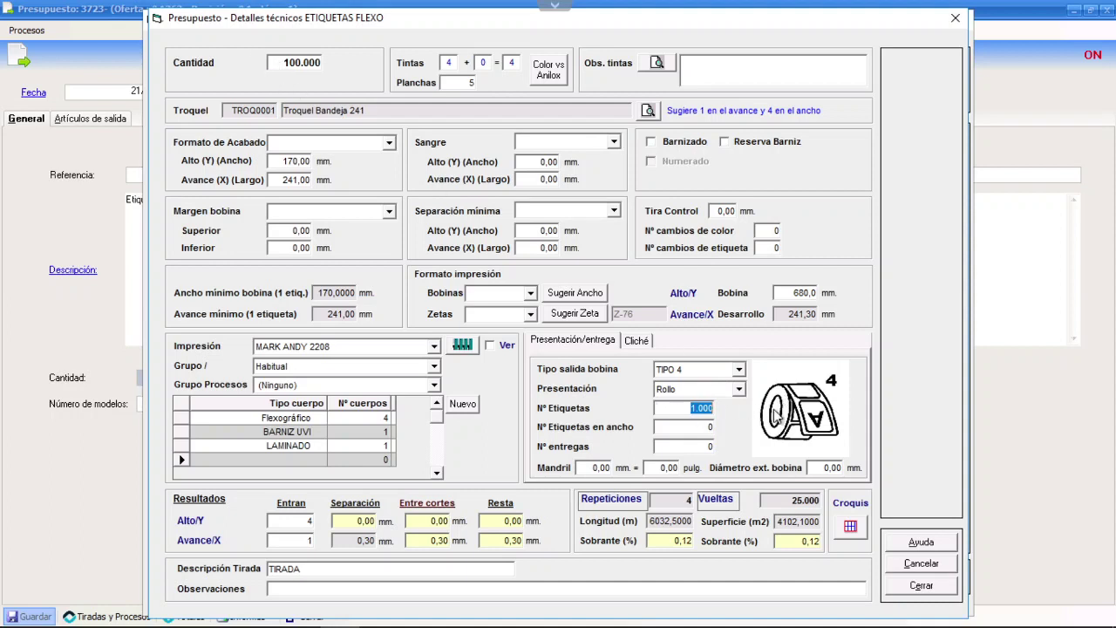
click(690, 430)
text(2)
key(Tab)
- Set the Mandril to 75 mm and accept updating its millimetre value from the inches
click(665, 468)
double_click(691, 407)
double_click(820, 467)
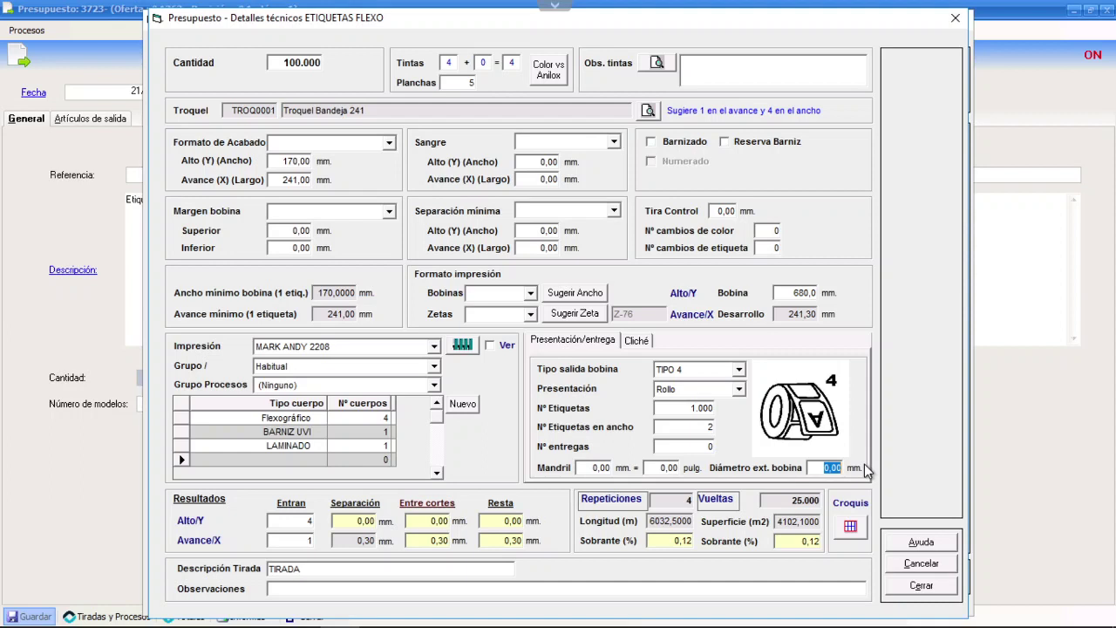
double_click(591, 467)
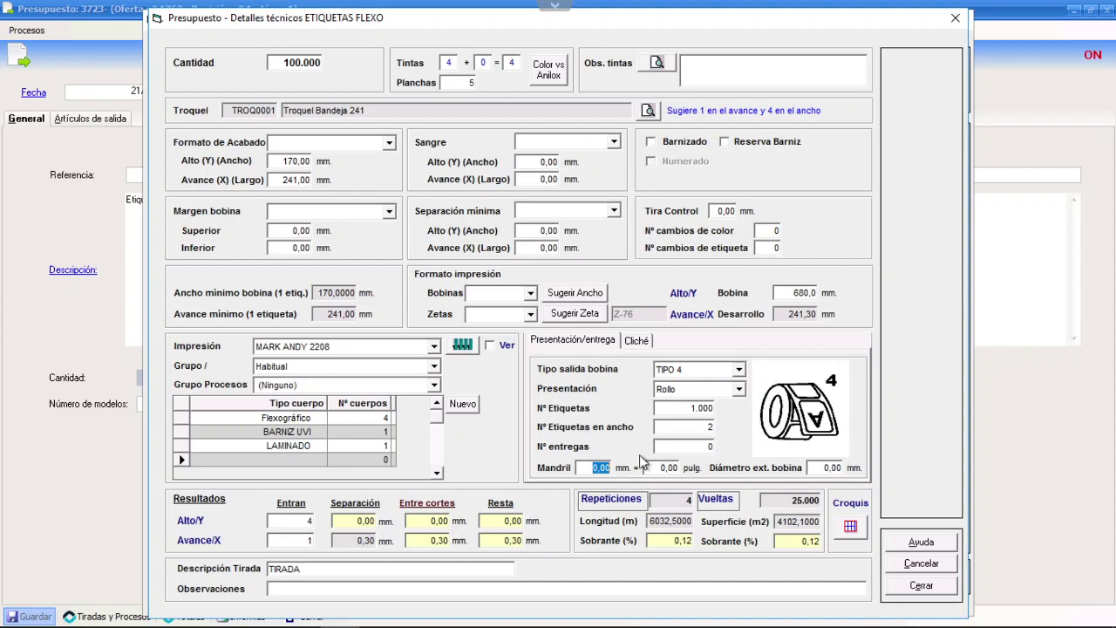
text(75)
key(Tab)
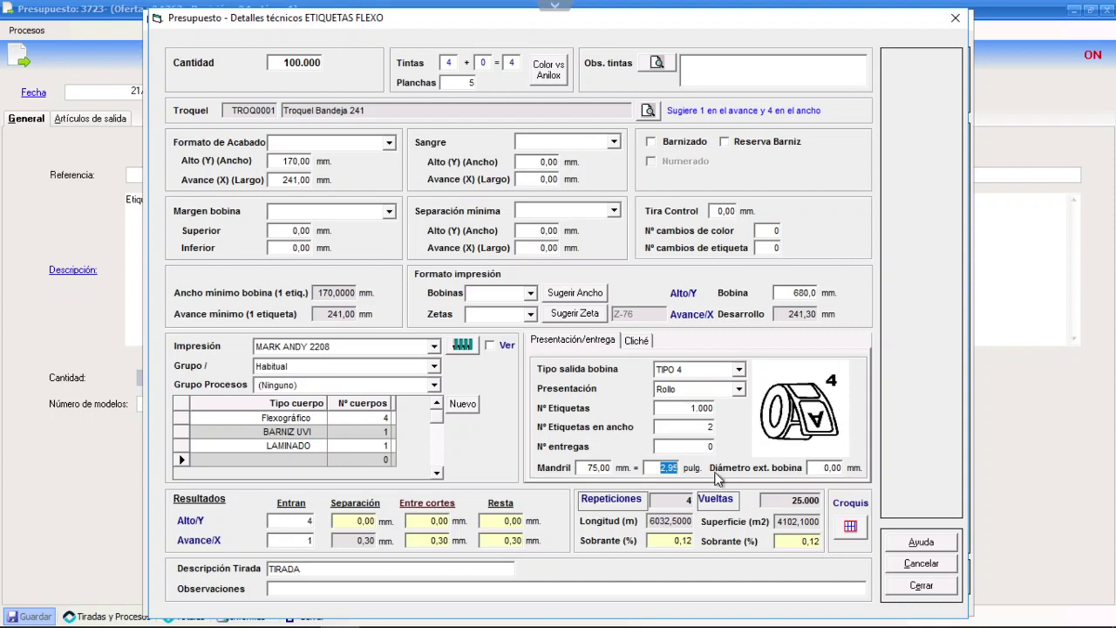
click(811, 467)
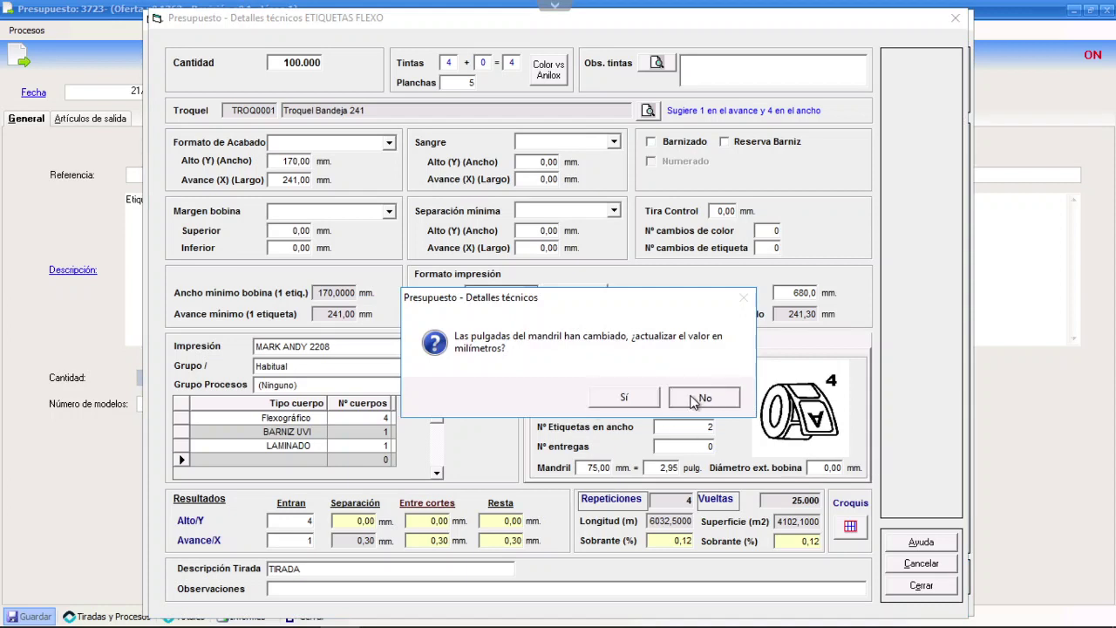
click(638, 400)
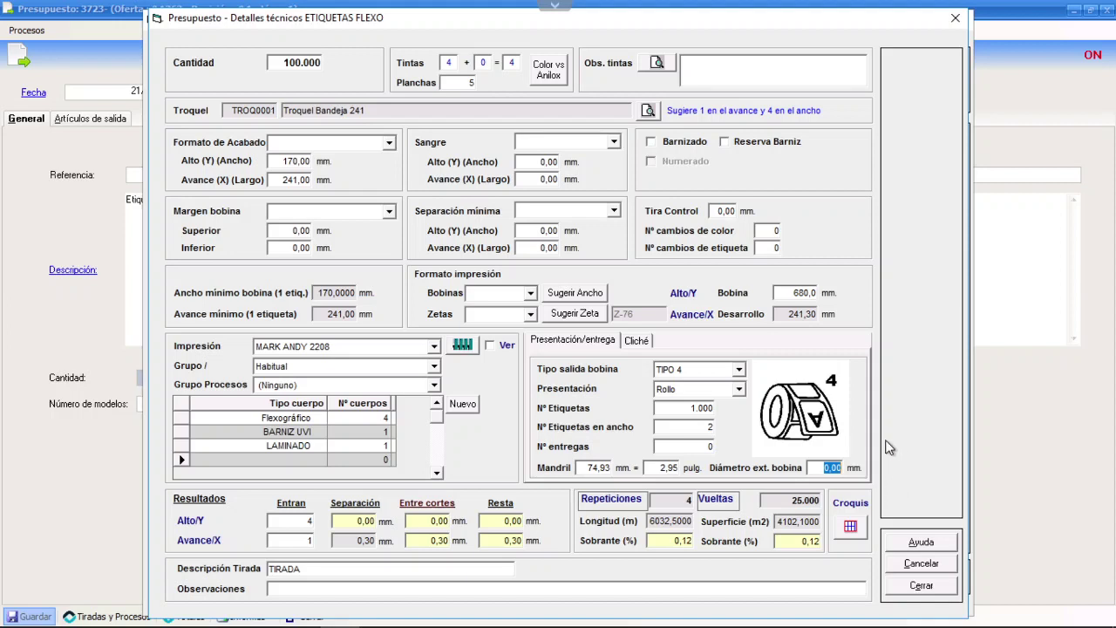
- Try 250 mm as the Diámetro ext. bobina and clear the entry
text(250)
key(Tab)
click(824, 467)
key(Delete)
key(Tab)
- Try the sample code HHKHKJ as Cod. Archivo Cliché, clear it and return to the presentation and delivery settings
click(643, 340)
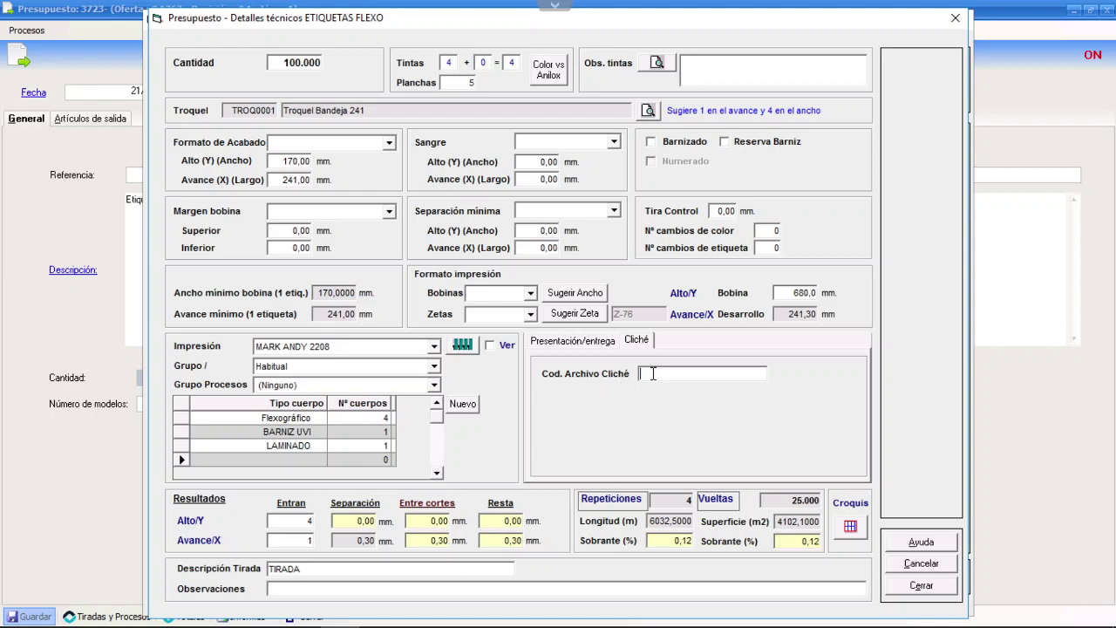
text(HHKHKJ)
key(BackSpace)
key(BackSpace)
key(BackSpace)
key(BackSpace)
key(BackSpace)
key(BackSpace)
click(604, 340)
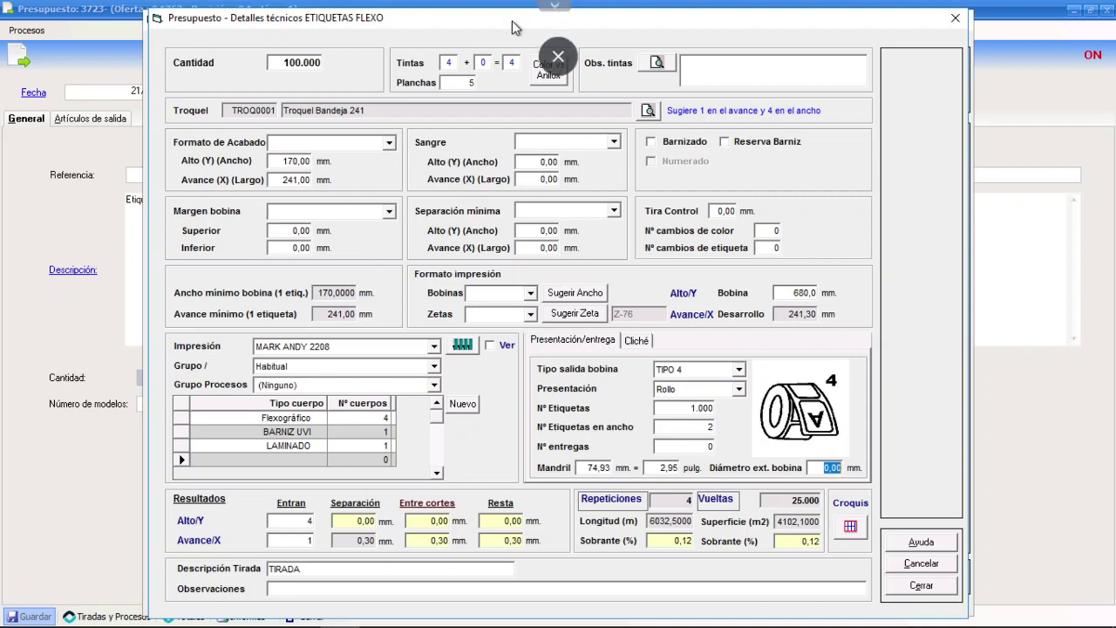
- Leave the full-screen view and examine the run's Longitud, Desarrollo, Vueltas and Bobina values
click(558, 57)
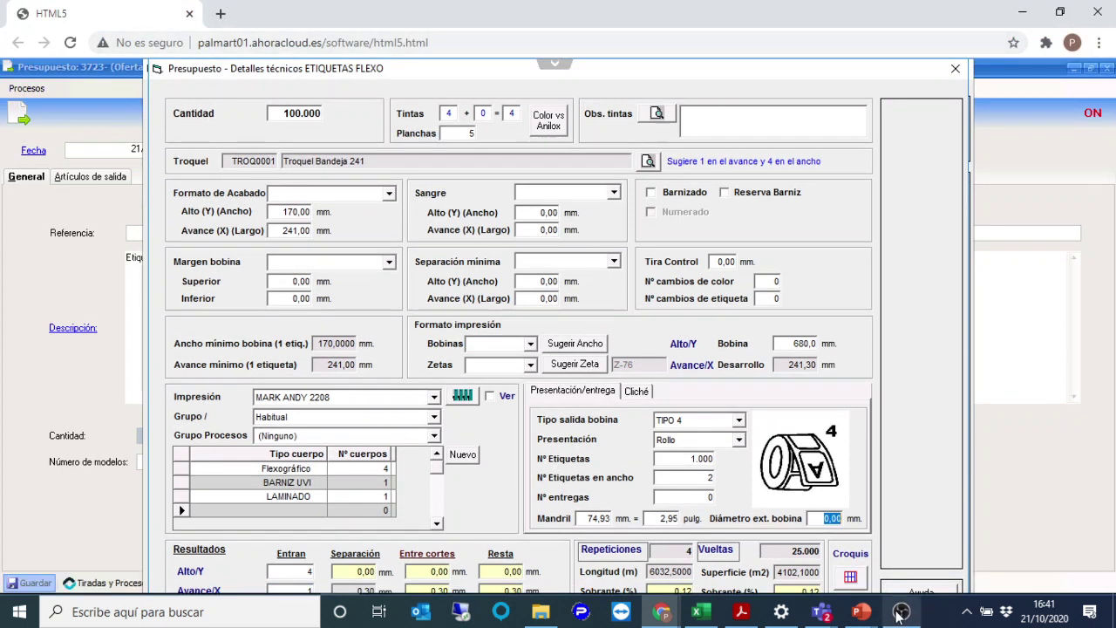
mouse_move(901, 615)
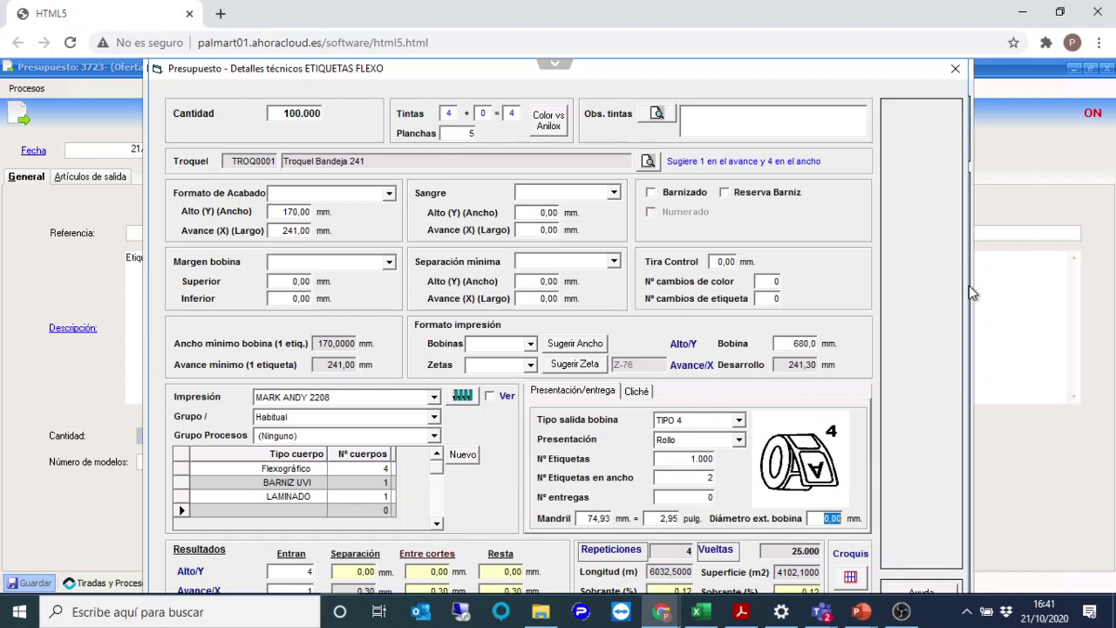
mouse_move(866, 615)
drag(650, 572, 722, 573)
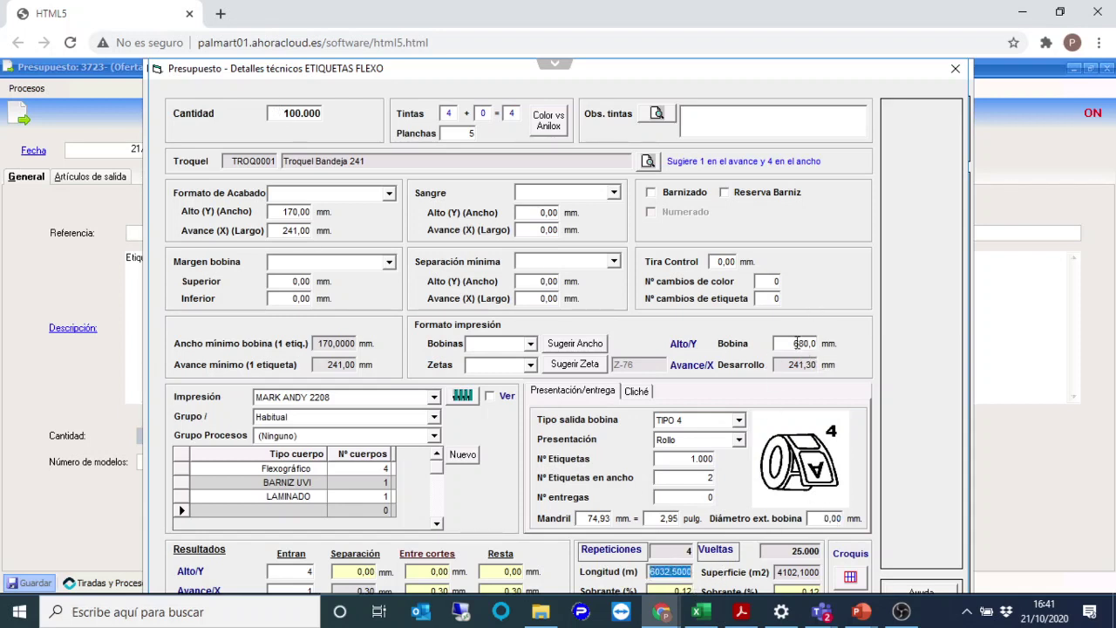
drag(780, 367, 819, 367)
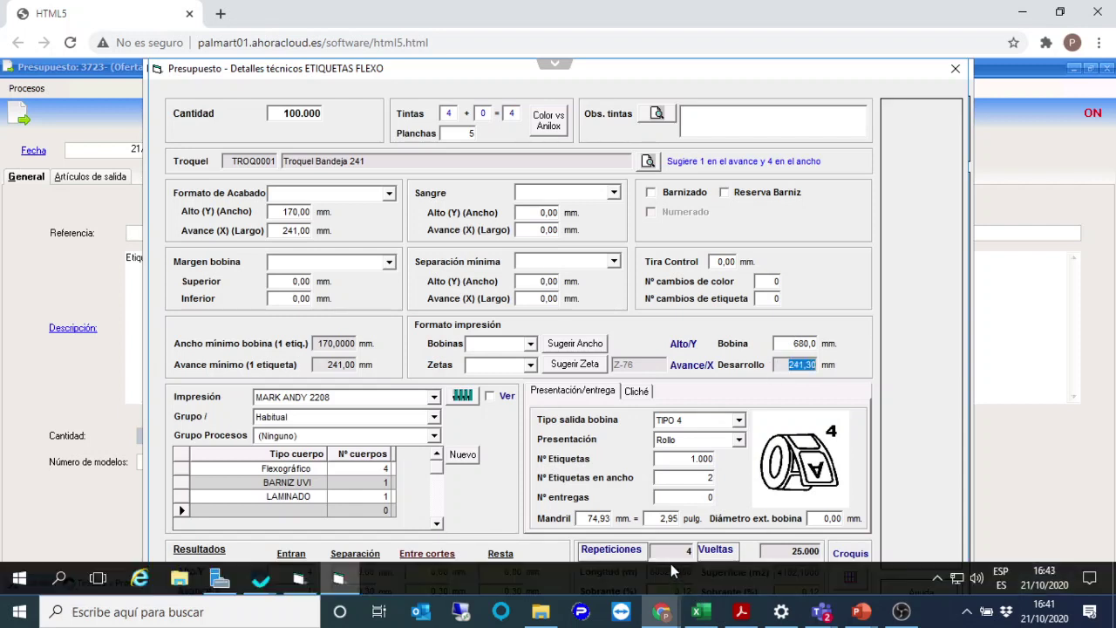
drag(782, 554, 826, 554)
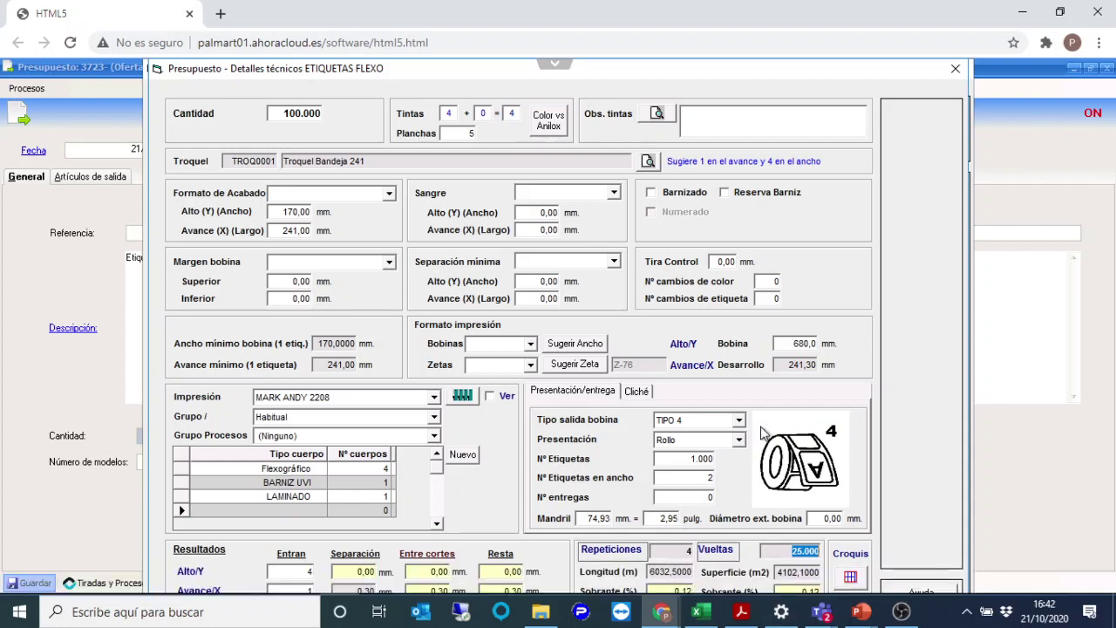
click(791, 346)
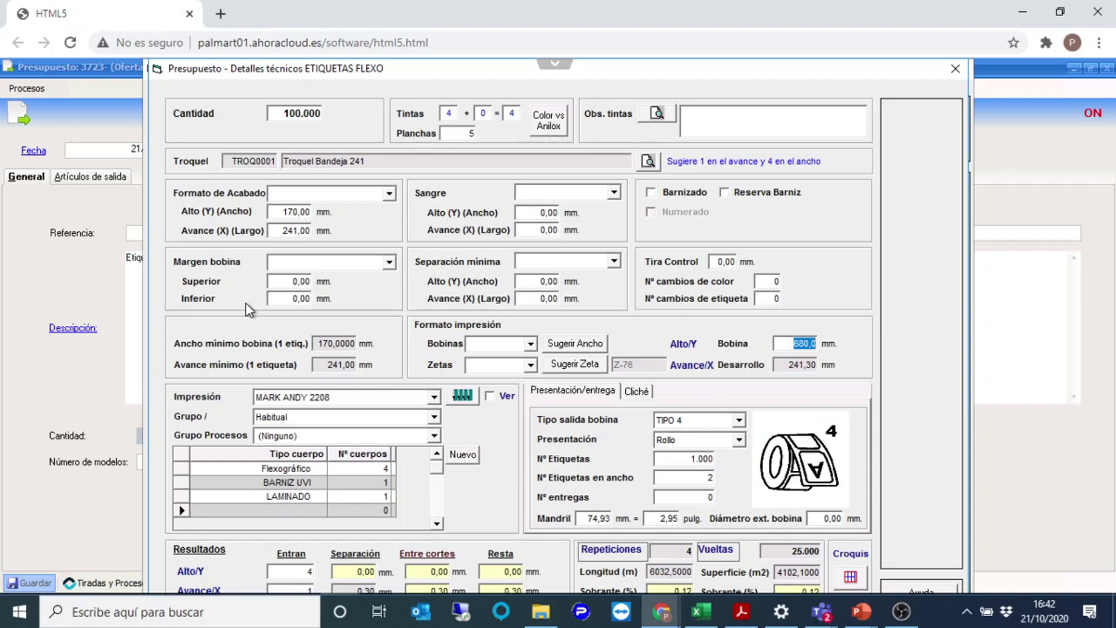
- Switch from the ERP browser window to Microsoft Teams and hang up the ongoing group call
click(559, 64)
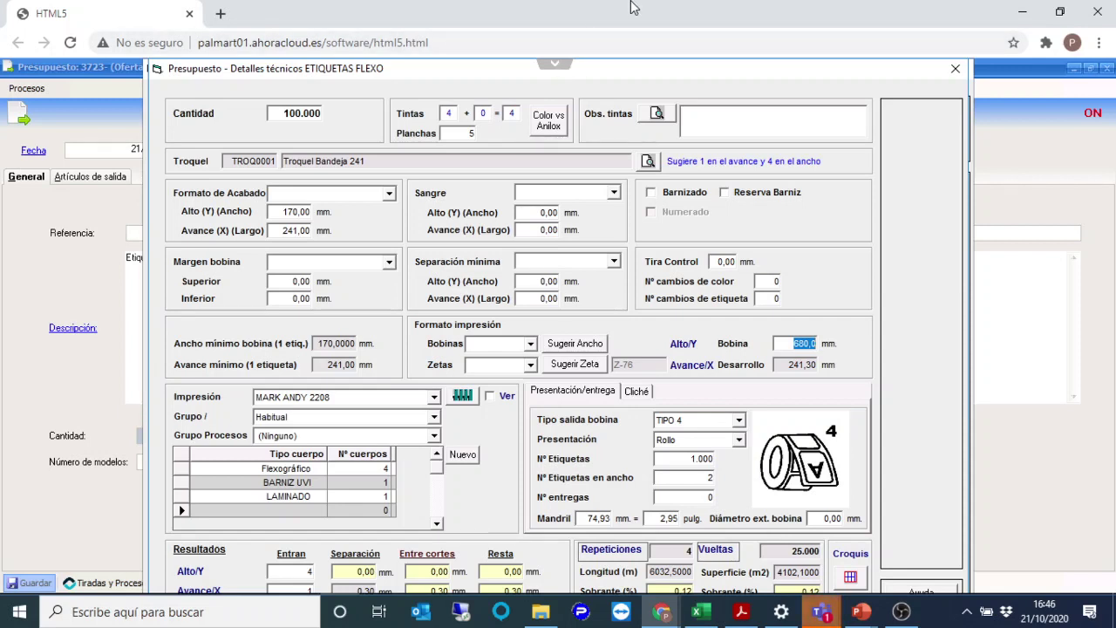
click(1100, 12)
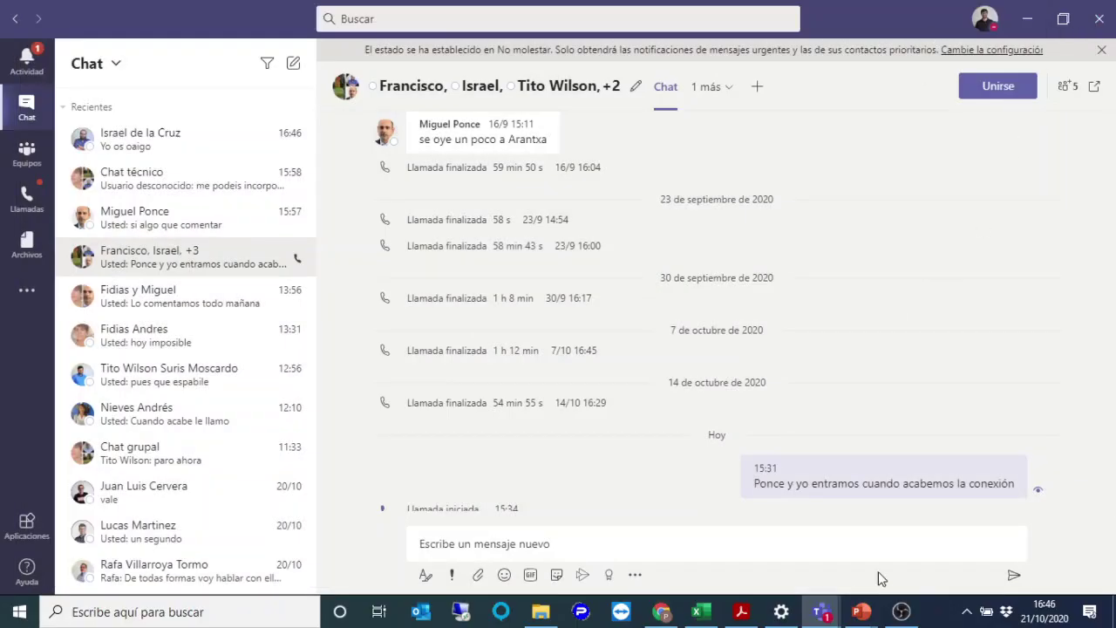
mouse_move(819, 610)
click(983, 547)
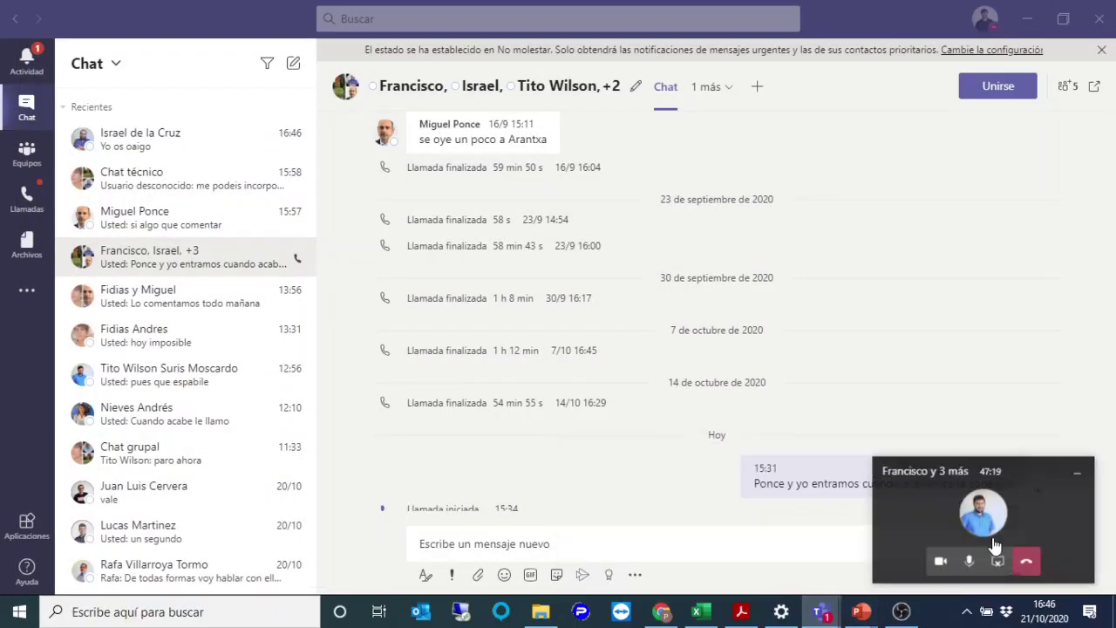
click(1029, 560)
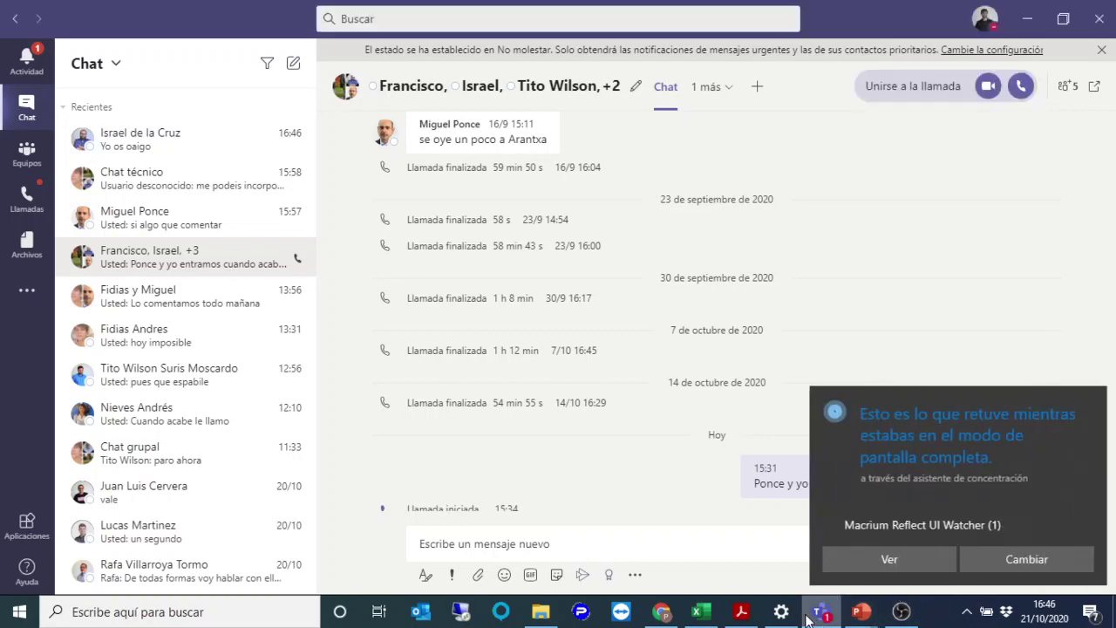
- Close the Teams chat window and dismiss the focus assist notification
click(833, 608)
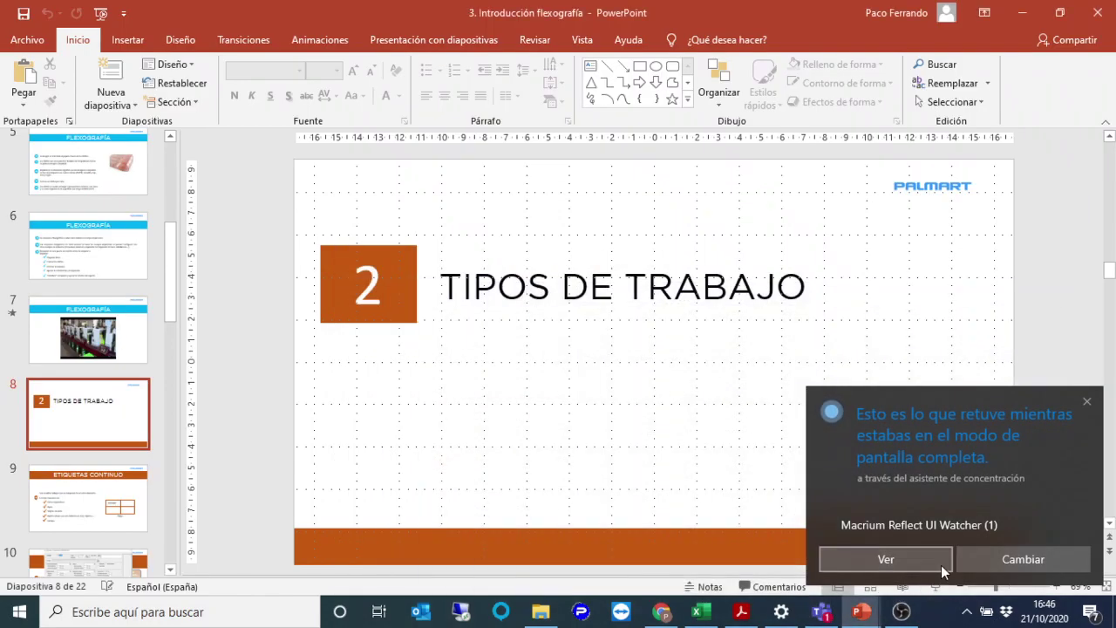
click(822, 612)
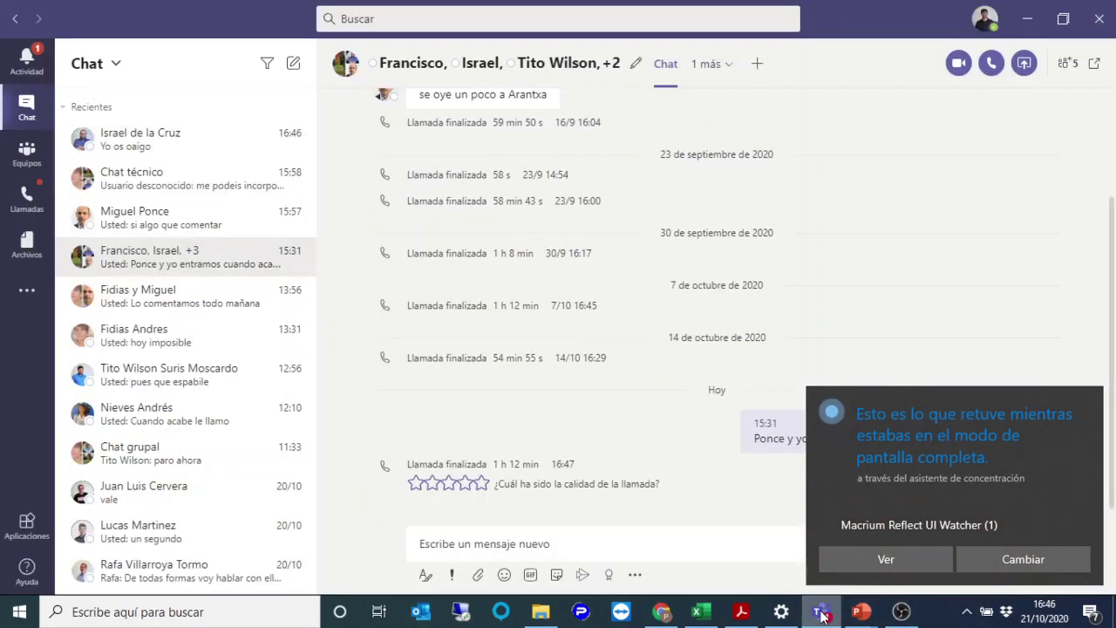
click(1103, 13)
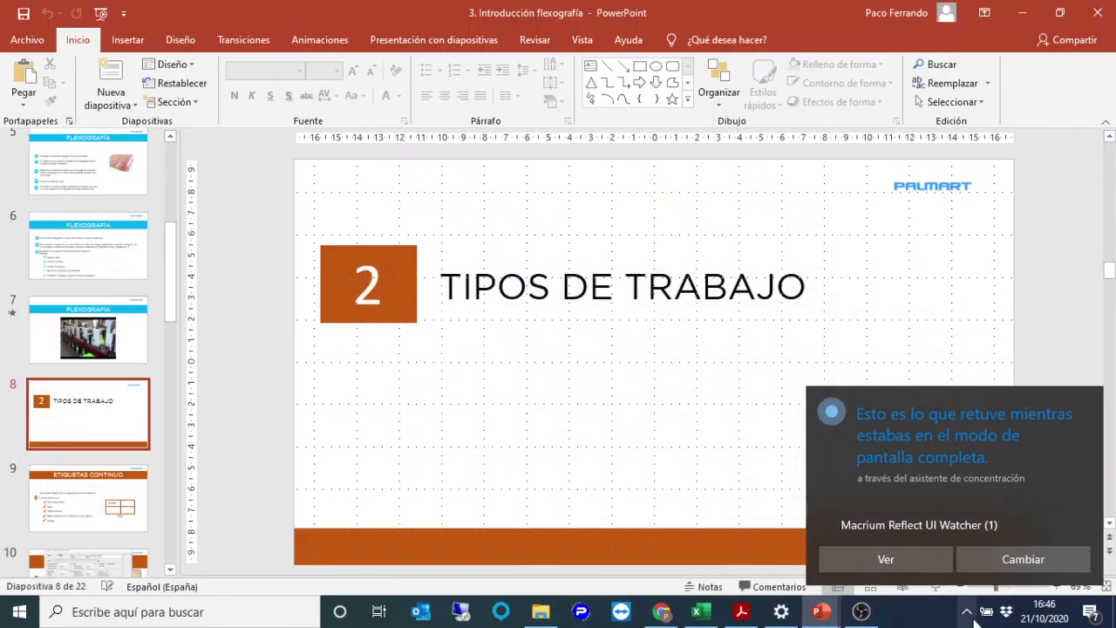
click(1086, 401)
- Quit Microsoft Teams completely so it stops running in the background
click(966, 611)
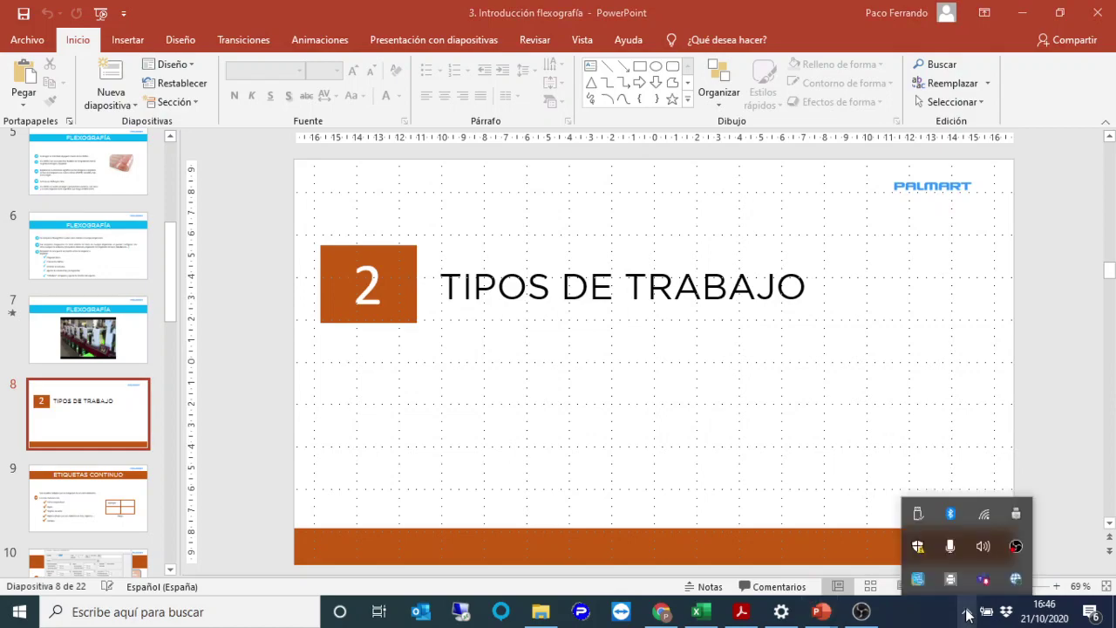
click(985, 580)
right_click(985, 579)
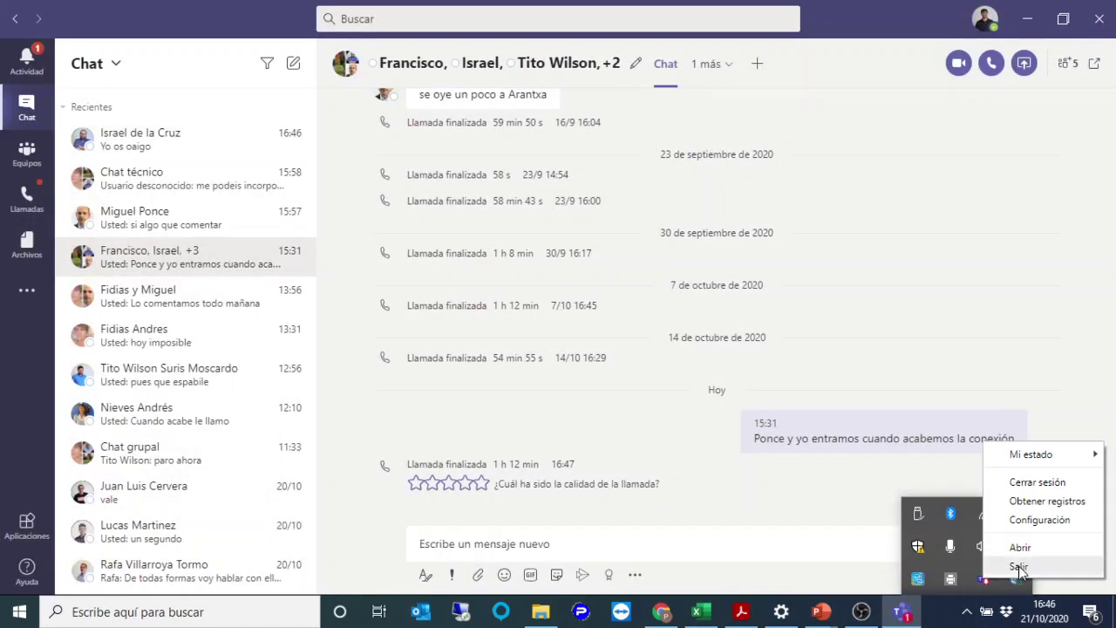
click(1018, 566)
- Close the PowerPoint presentation "3. Introducción flexografía"
click(1097, 12)
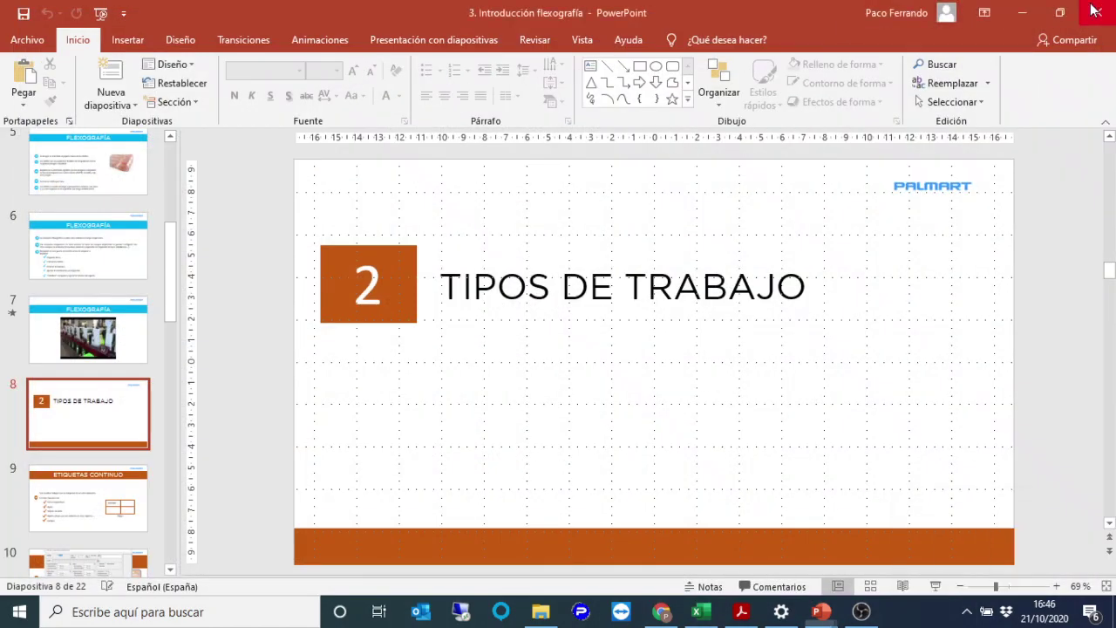
click(1096, 11)
click(1097, 11)
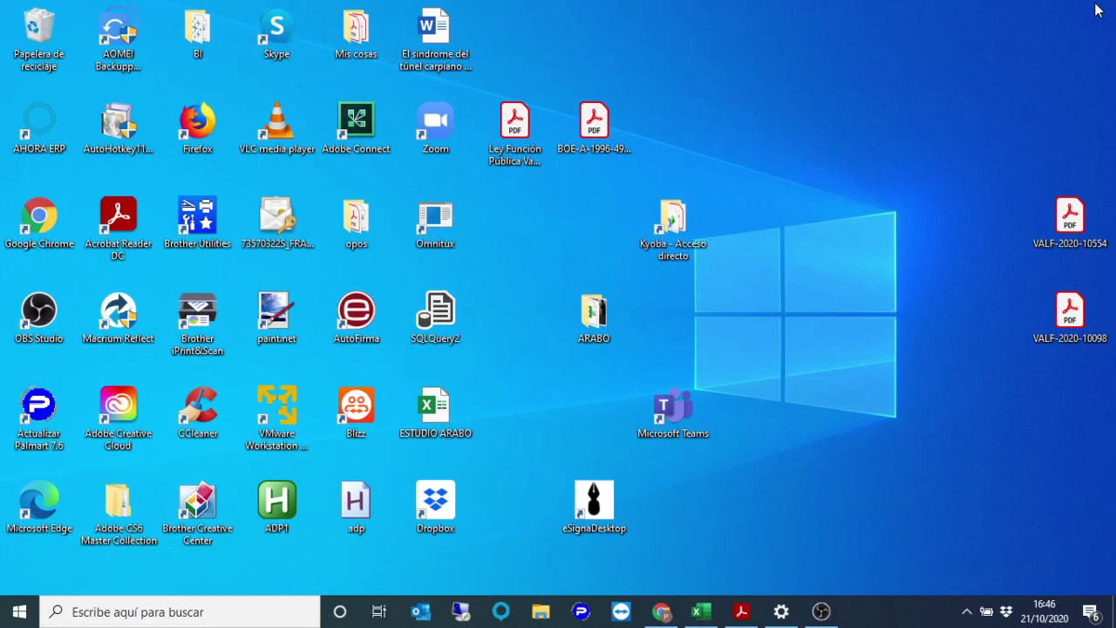
mouse_move(697, 614)
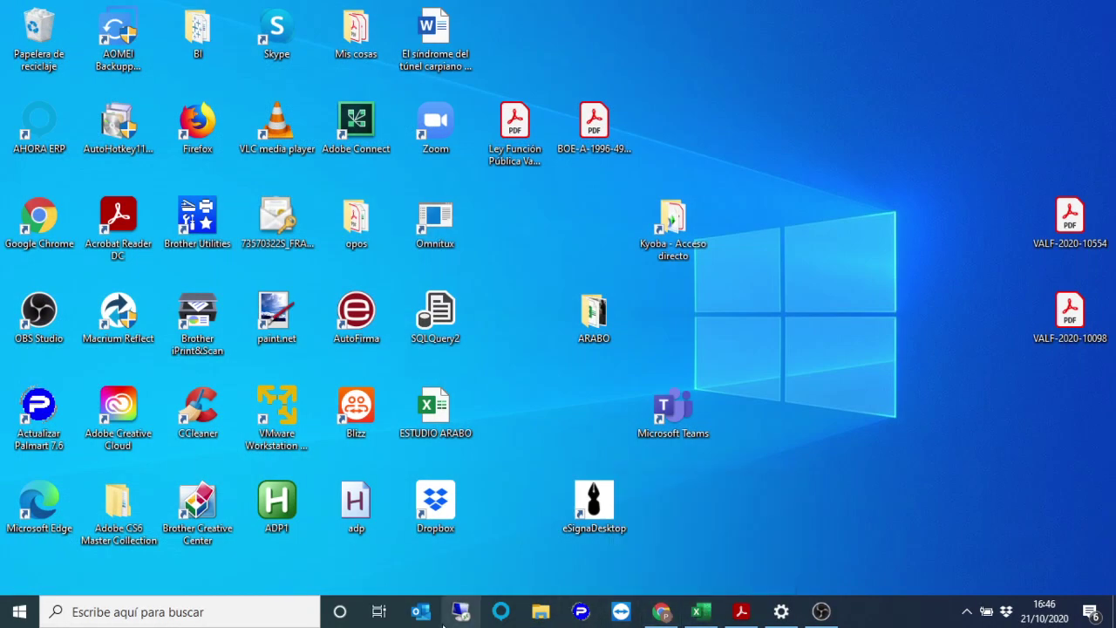